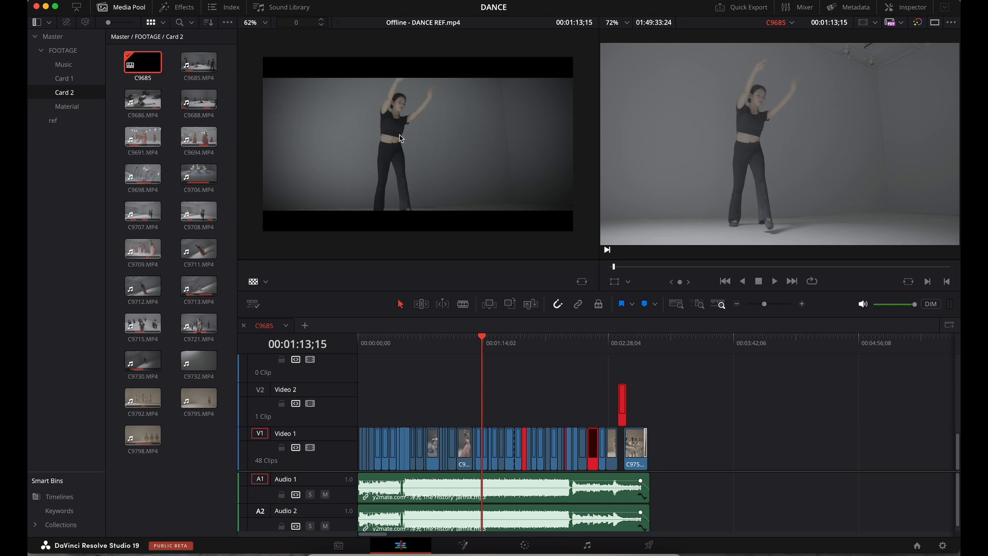
# - Turn on the Difference overlay in the timeline viewer and play from the start
pyautogui.rightClick(720, 140)
pyautogui.click(736, 202)
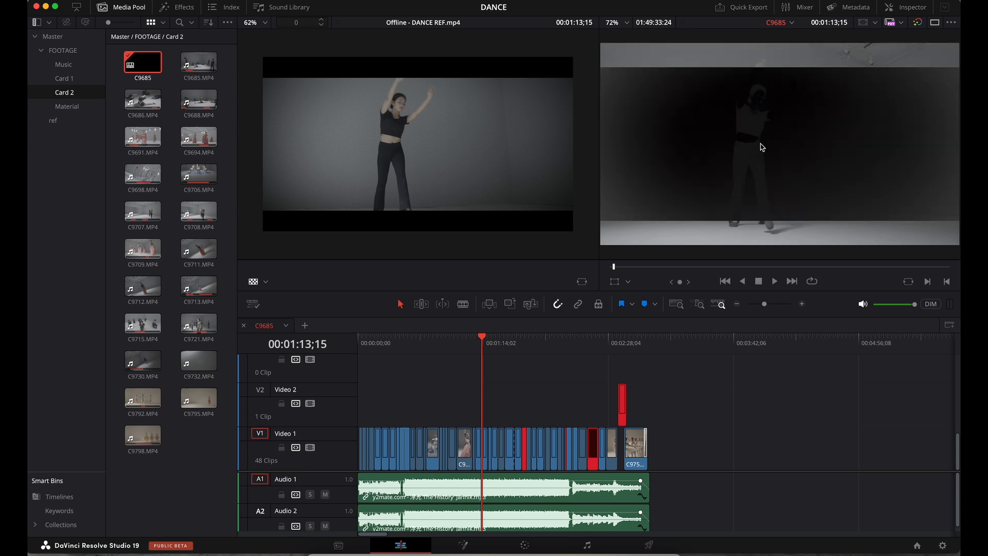
pyautogui.press('Home')
pyautogui.press('space')
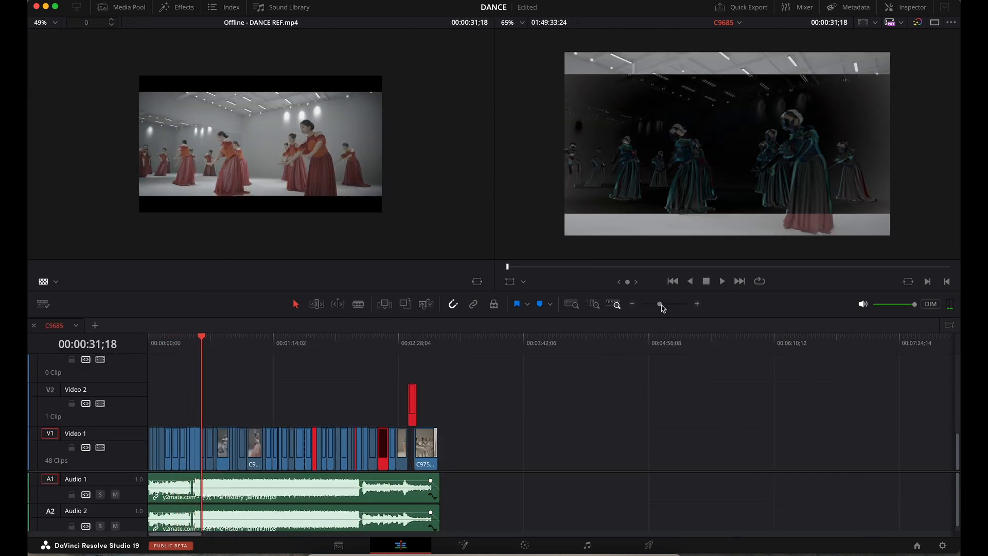
# - Zoom into the timeline, scrub back to 00:00:32;17 over clip C9694, and resume playback
pyautogui.moveTo(661, 304); pyautogui.dragTo(672, 304)
pyautogui.click(316, 304)
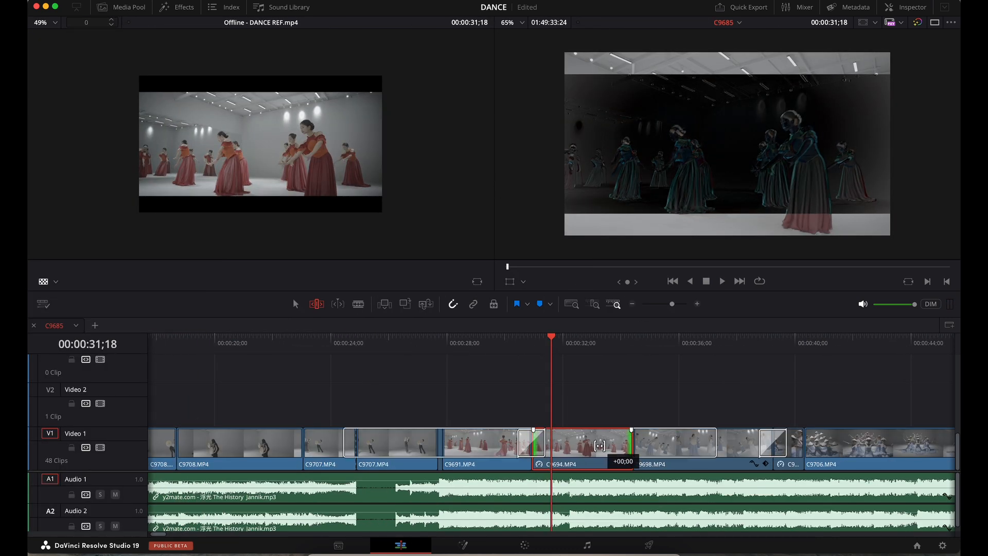
pyautogui.click(604, 341)
pyautogui.moveTo(605, 342); pyautogui.dragTo(579, 344)
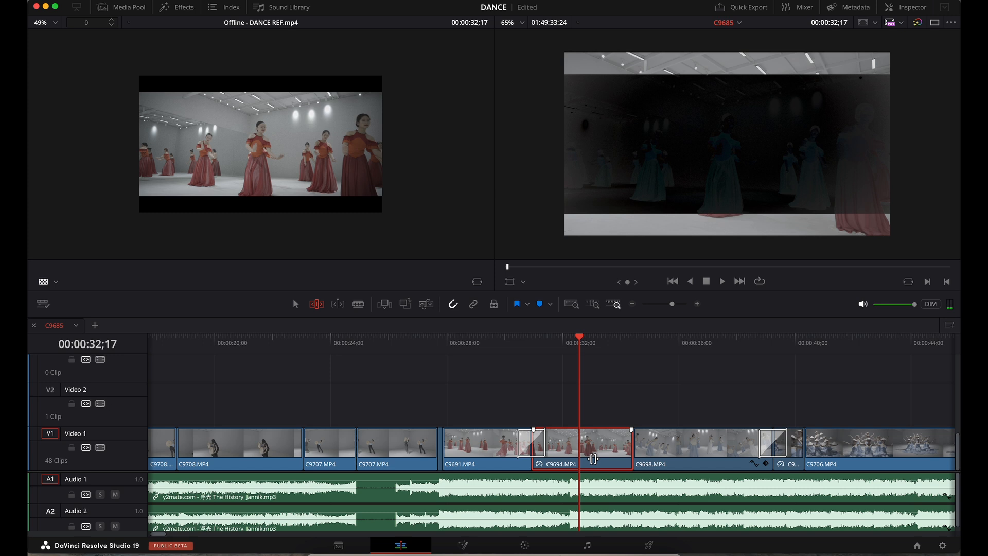
pyautogui.press('space')
# - Slip the short clip before C9706 to the right and stop playback at 00:00:43;27
pyautogui.click(596, 342)
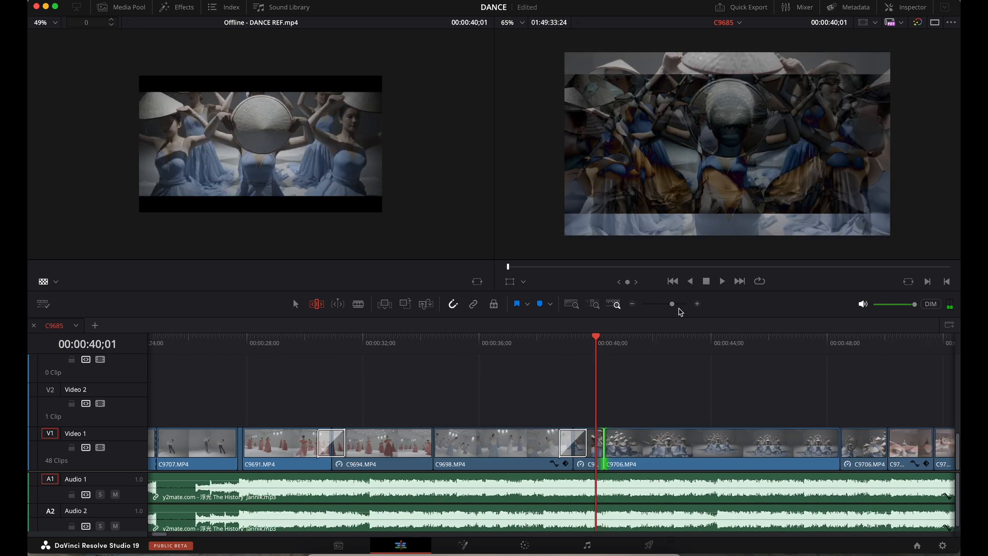
pyautogui.moveTo(673, 305); pyautogui.dragTo(682, 304)
pyautogui.moveTo(589, 446); pyautogui.dragTo(784, 446)
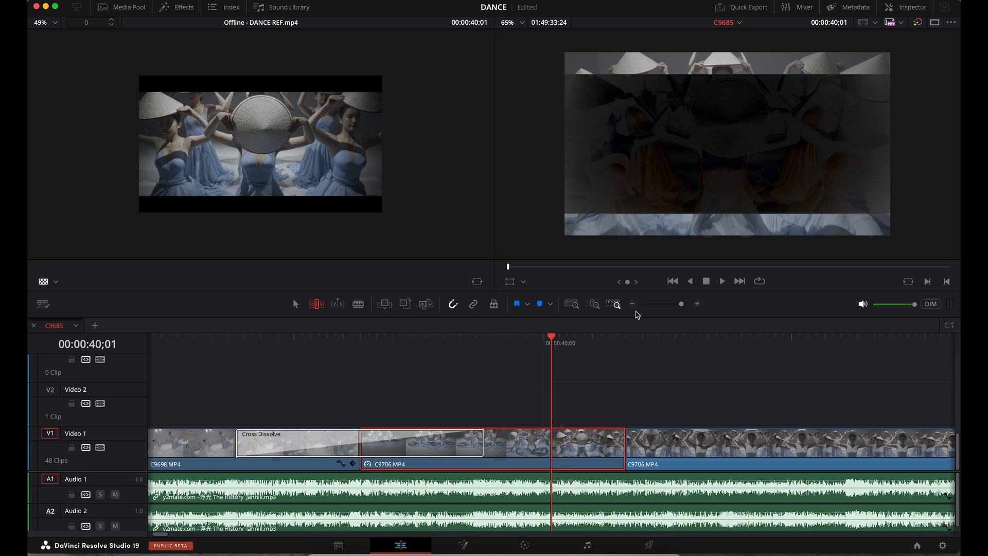
pyautogui.moveTo(681, 304); pyautogui.dragTo(666, 309)
pyautogui.press('space')
pyautogui.press('space')
# - Toggle the comparison overlay off and back to Difference, then jump to about one minute in
pyautogui.rightClick(695, 156)
pyautogui.click(710, 163)
pyautogui.rightClick(704, 112)
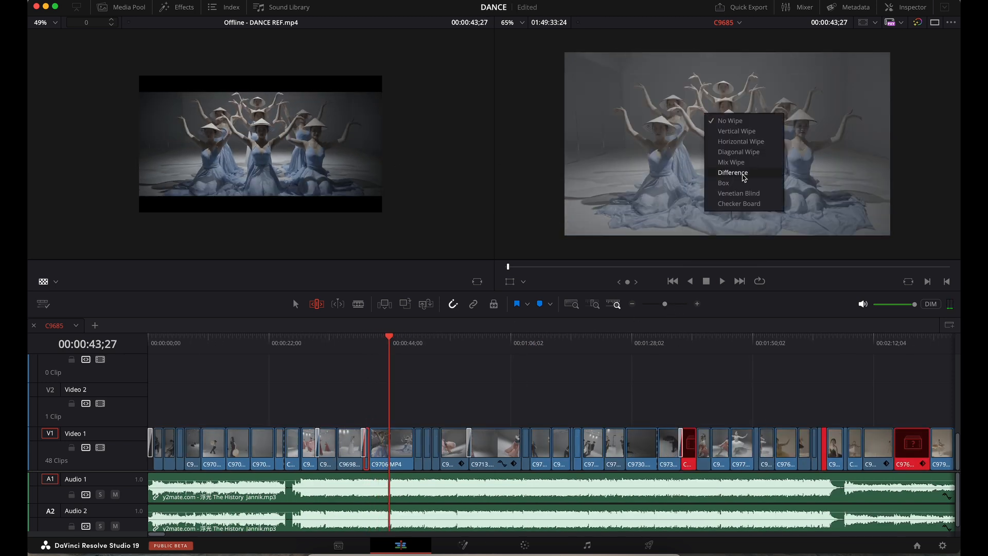
pyautogui.click(744, 174)
pyautogui.click(487, 344)
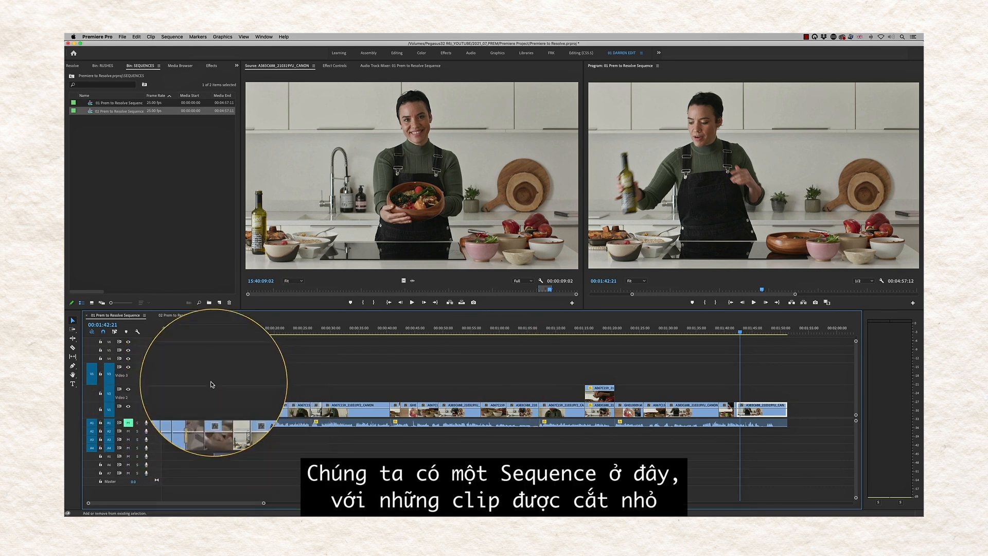
pyautogui.click(185, 331)
pyautogui.press('space')
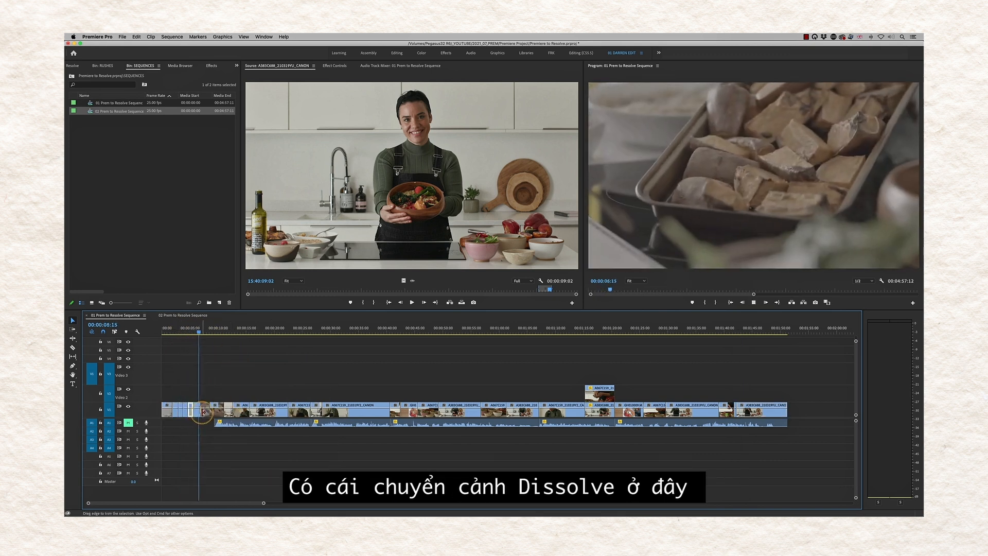
pyautogui.moveTo(260, 331); pyautogui.dragTo(592, 352)
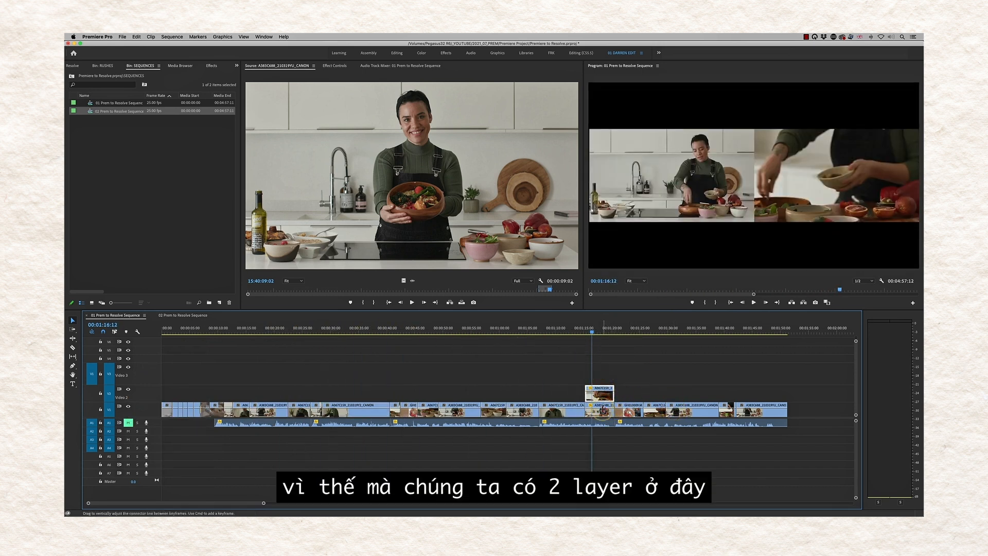
pyautogui.moveTo(684, 332); pyautogui.dragTo(751, 333)
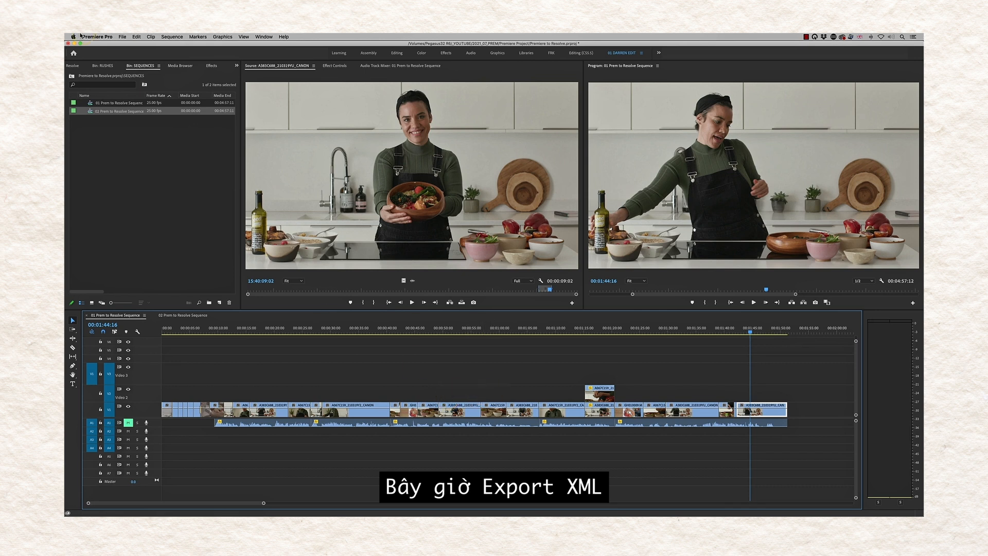
# - Export the sequence via File > Export > Final Cut Pro XML, appending ' for Grade' to the name
pyautogui.click(122, 36)
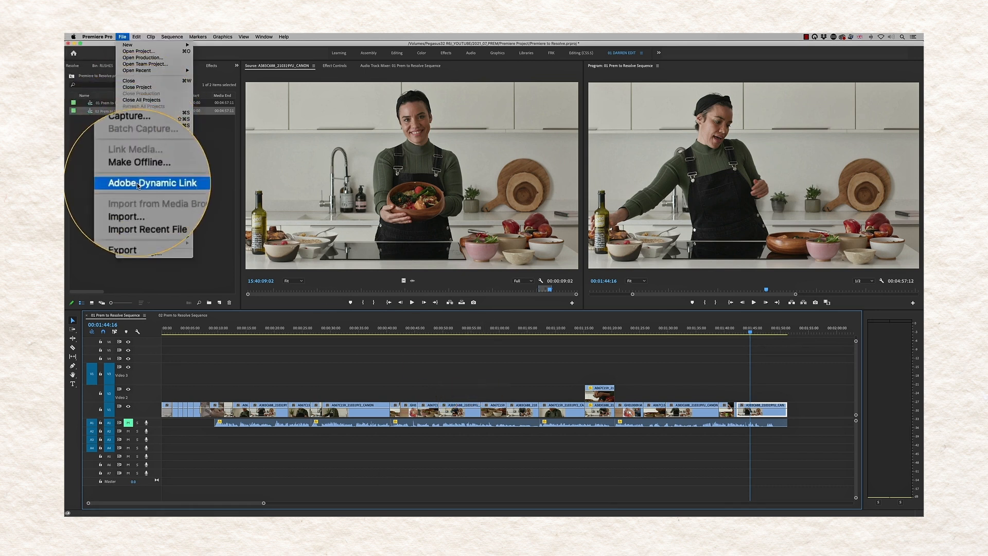
pyautogui.moveTo(164, 216)
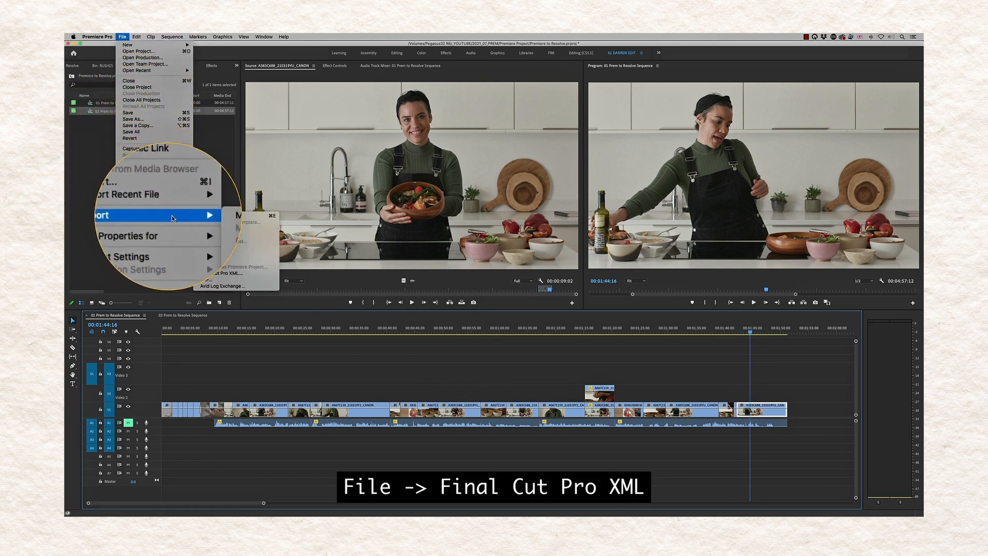
pyautogui.click(230, 275)
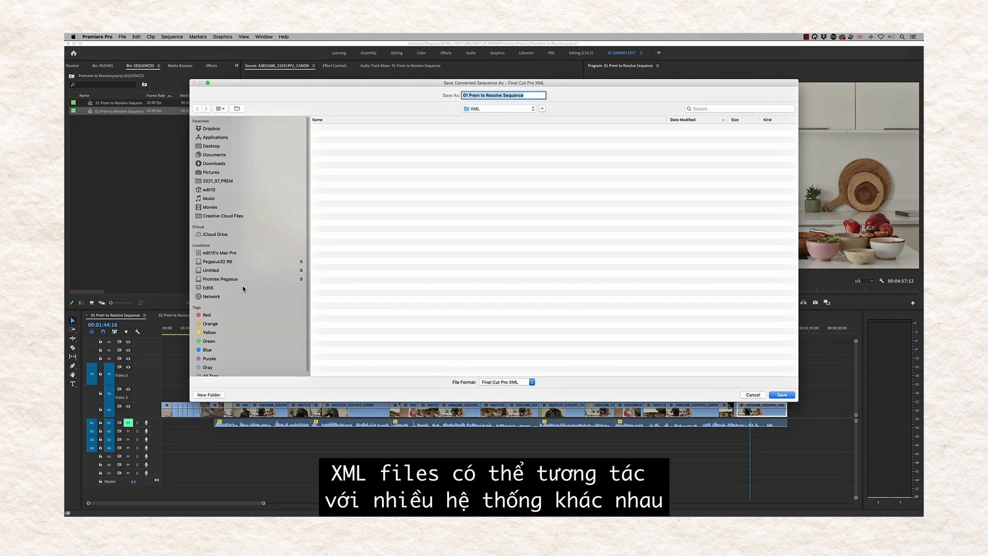
pyautogui.moveTo(428, 462); pyautogui.dragTo(515, 454)
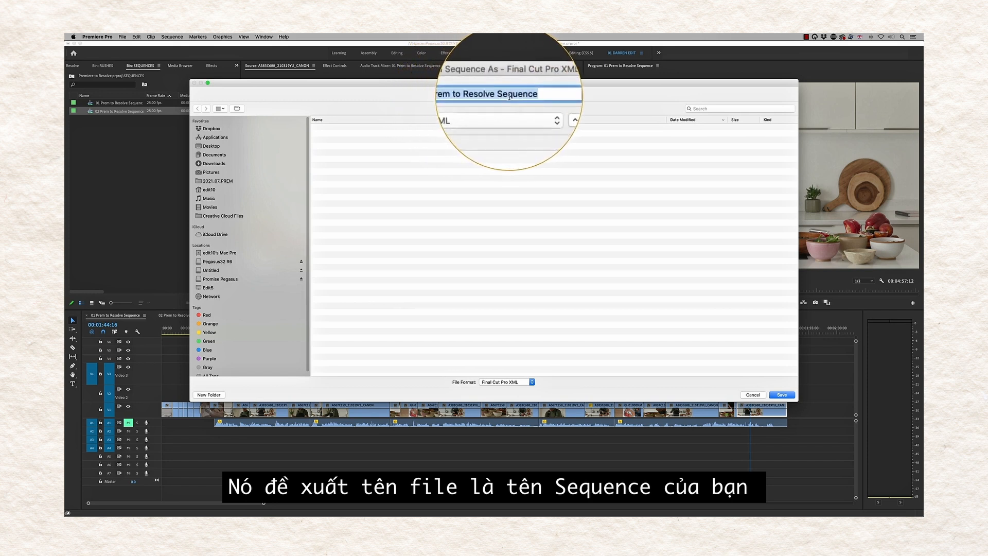
pyautogui.click(531, 97)
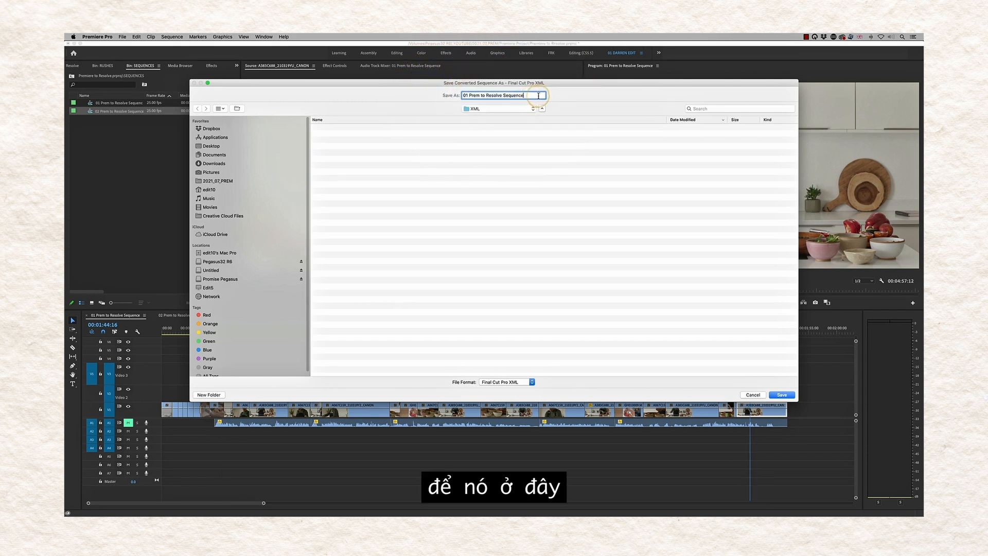
pyautogui.write('for Grade')
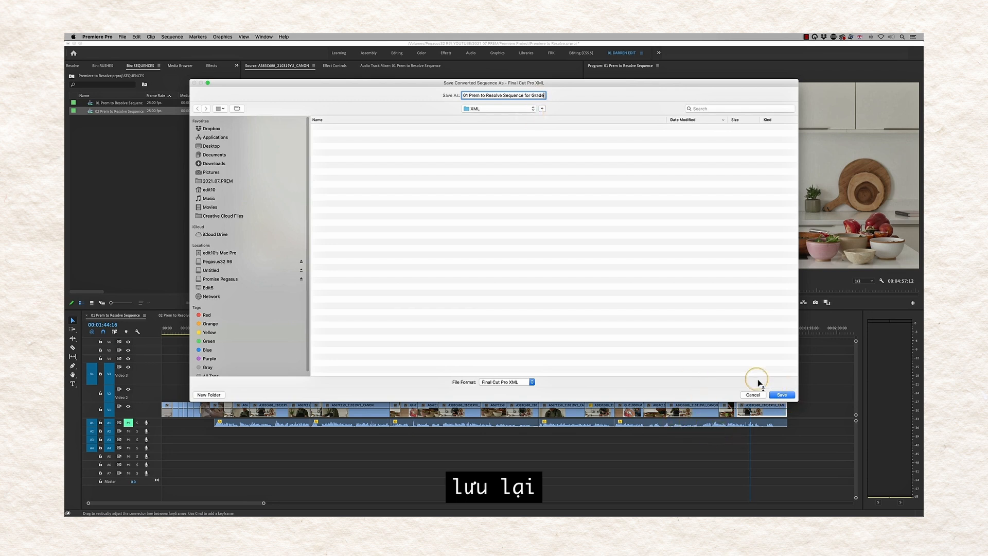
pyautogui.click(781, 395)
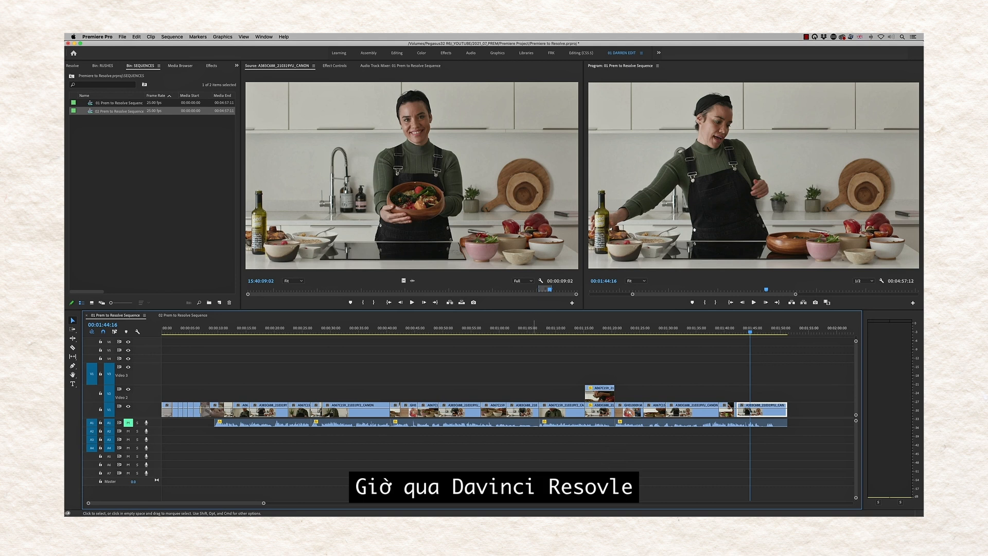
# - Open the Premiere to Resolve project's Media page and add the B Roll clip to the media pool
pyautogui.click(568, 347)
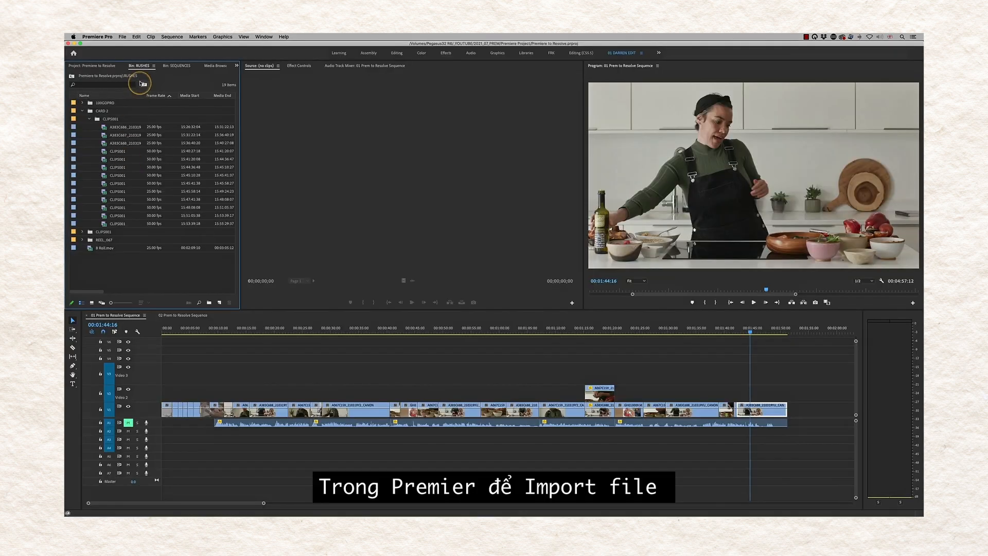
pyautogui.click(126, 66)
pyautogui.click(122, 37)
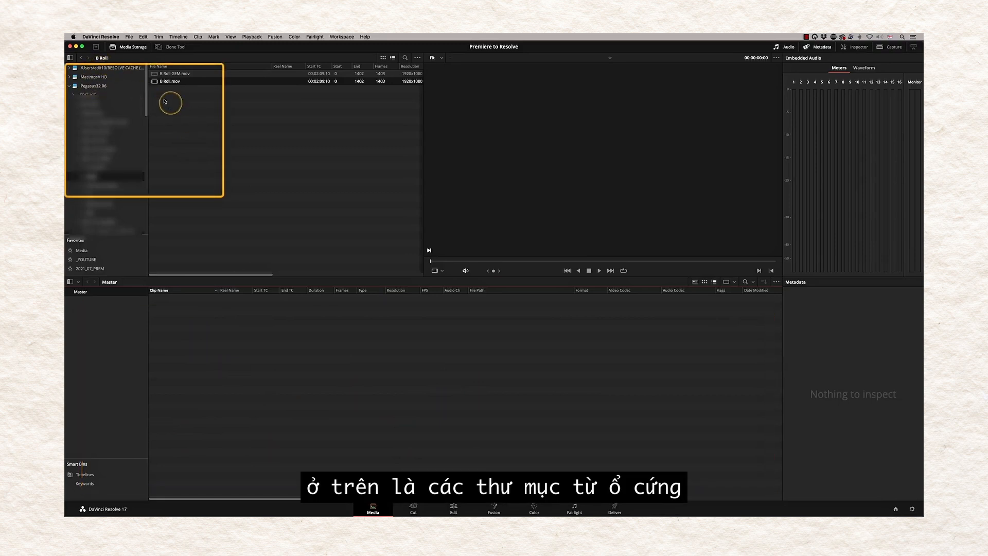
pyautogui.moveTo(159, 82); pyautogui.dragTo(231, 357)
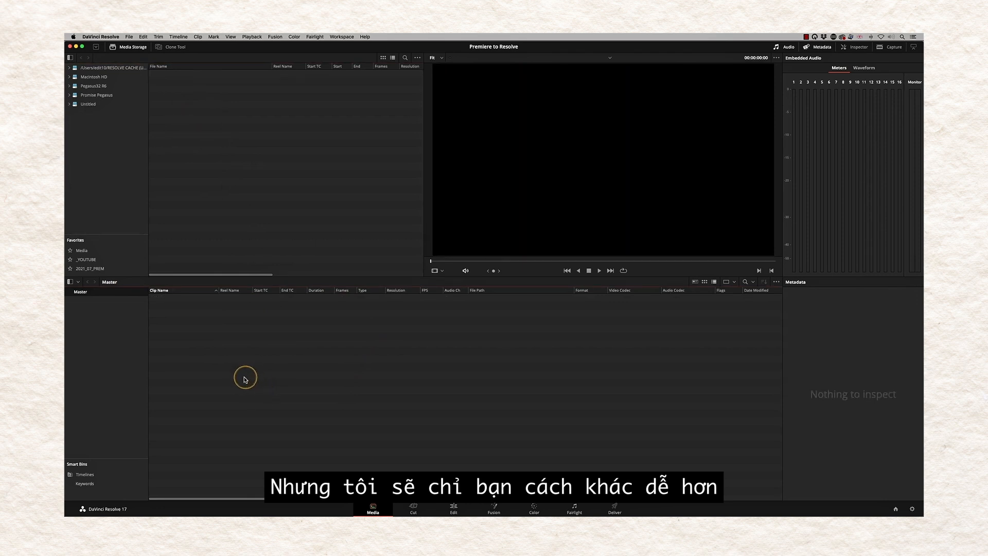
# - On the Edit page, import '01 Prem to Resolve Sequence for Grade.xml' via Timelines > Import > AAF/EDL/XML
pyautogui.click(454, 509)
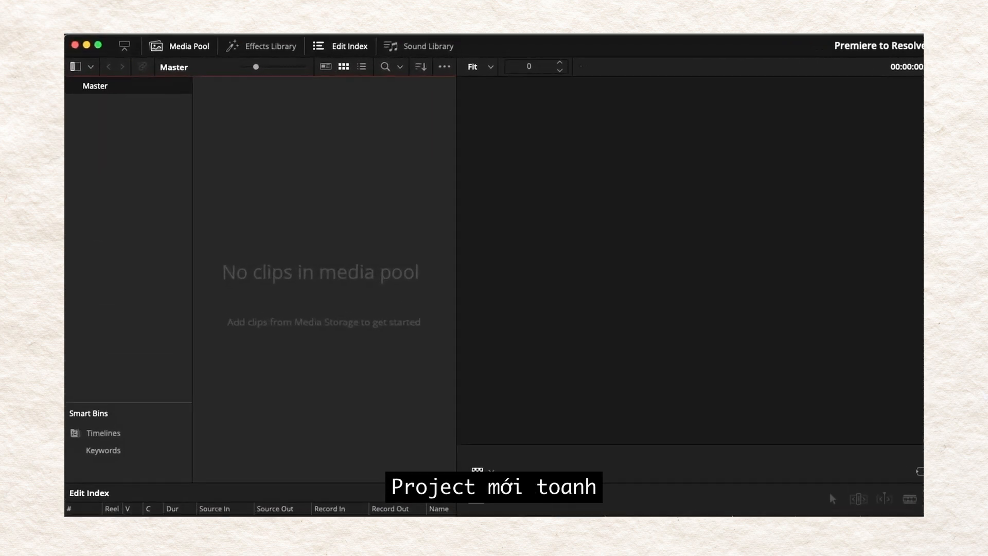
pyautogui.rightClick(293, 156)
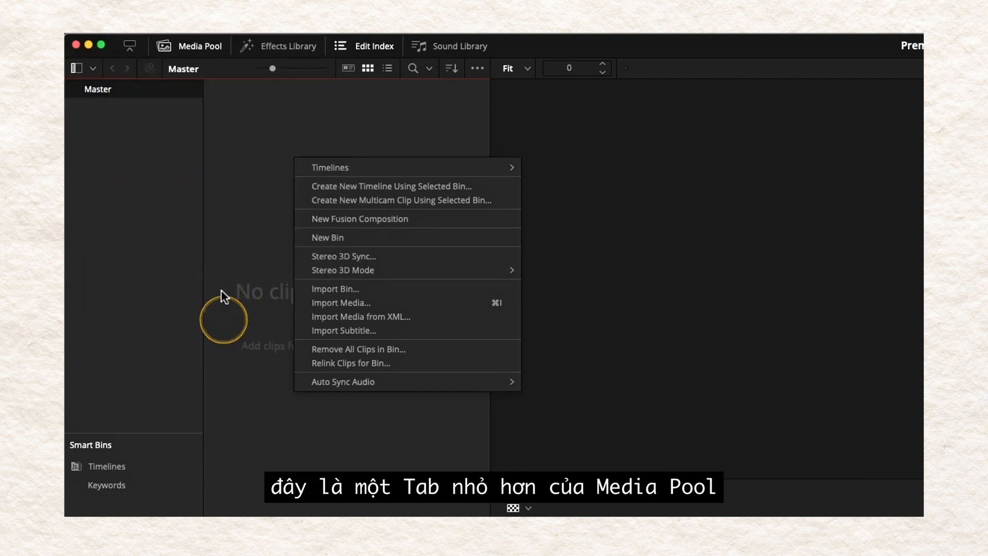
pyautogui.moveTo(338, 164)
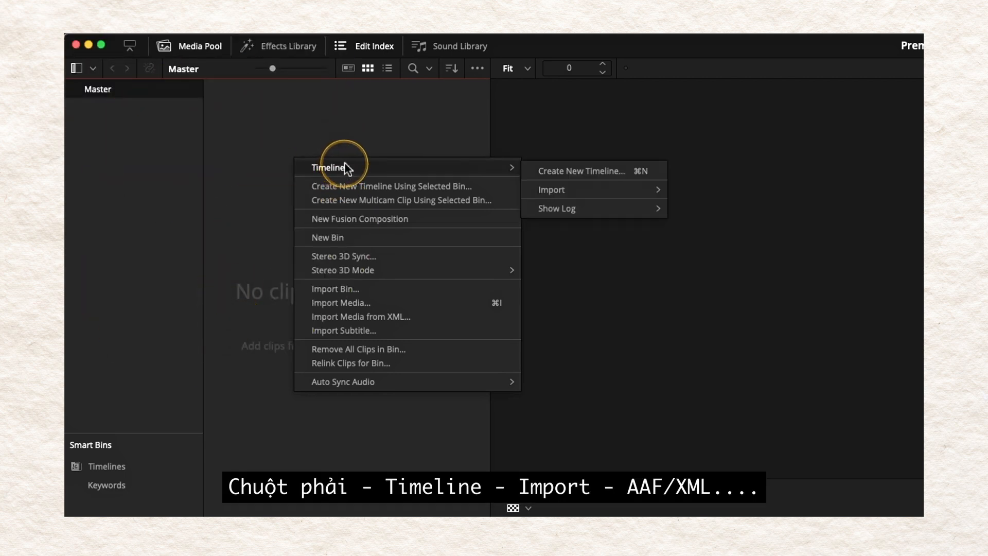
pyautogui.moveTo(654, 193)
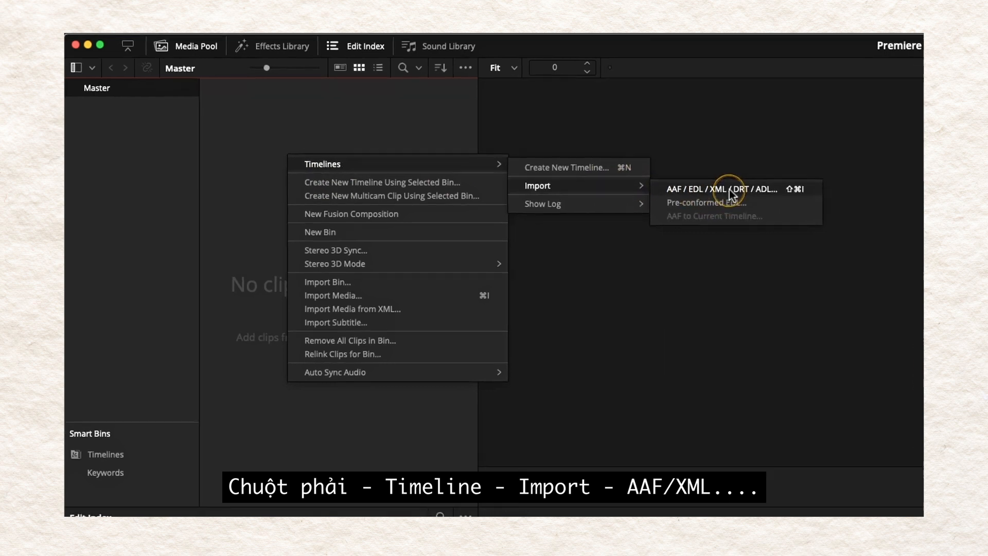
pyautogui.click(732, 206)
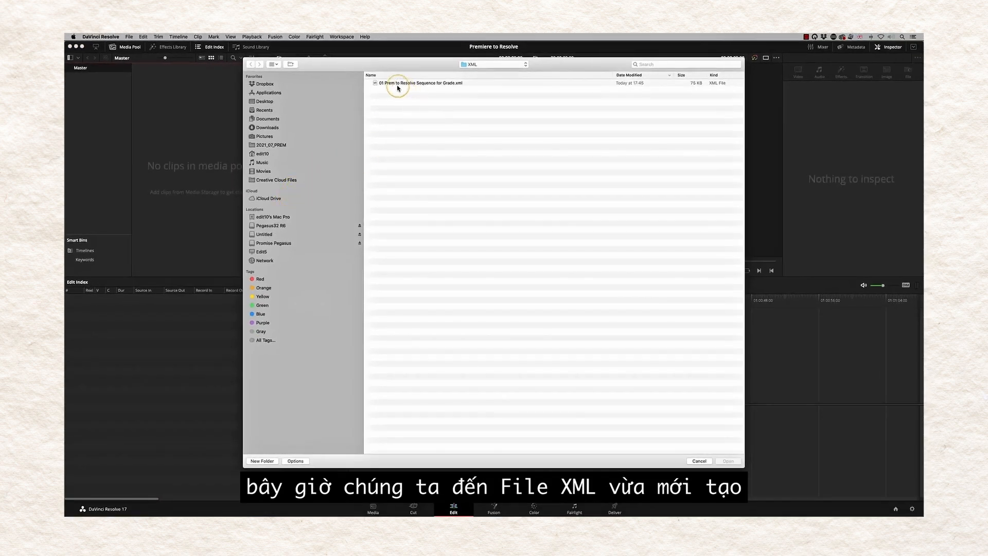
pyautogui.click(402, 84)
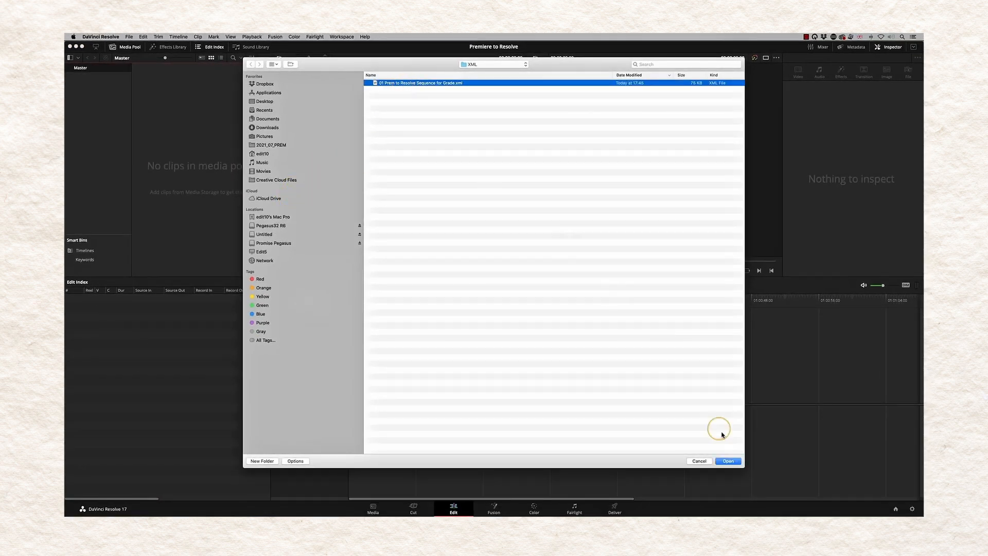
pyautogui.click(729, 461)
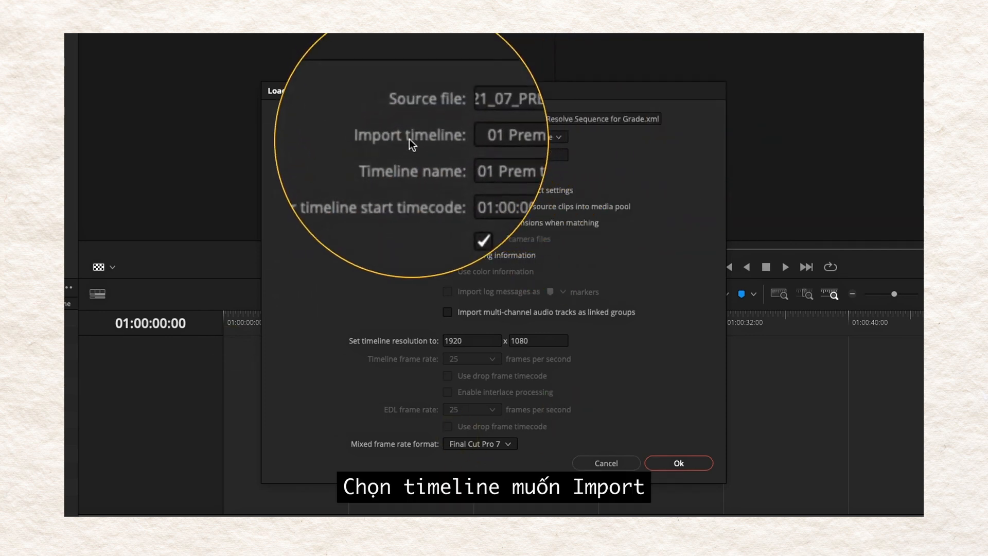
pyautogui.click(560, 138)
pyautogui.click(536, 137)
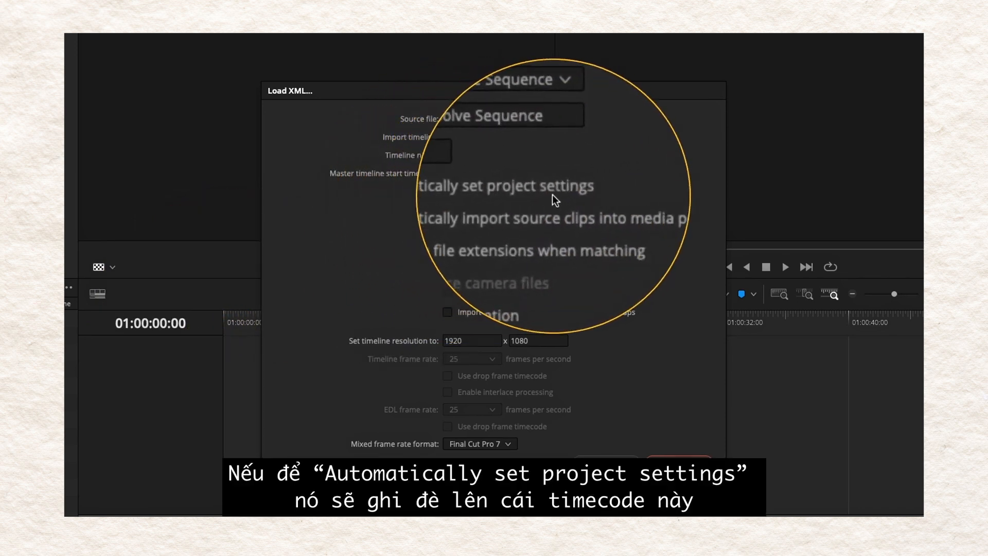
pyautogui.rightClick(451, 174)
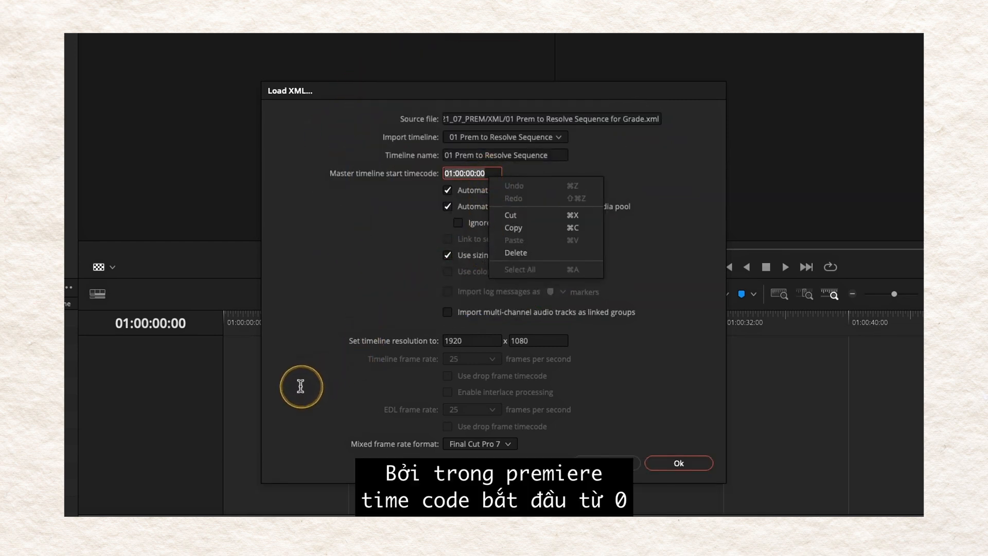
pyautogui.click(360, 229)
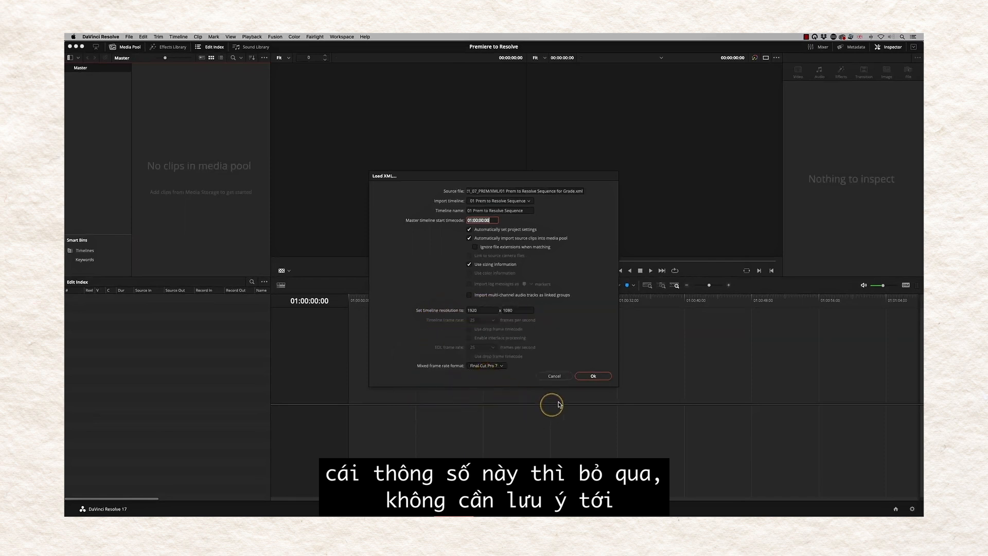
pyautogui.click(595, 376)
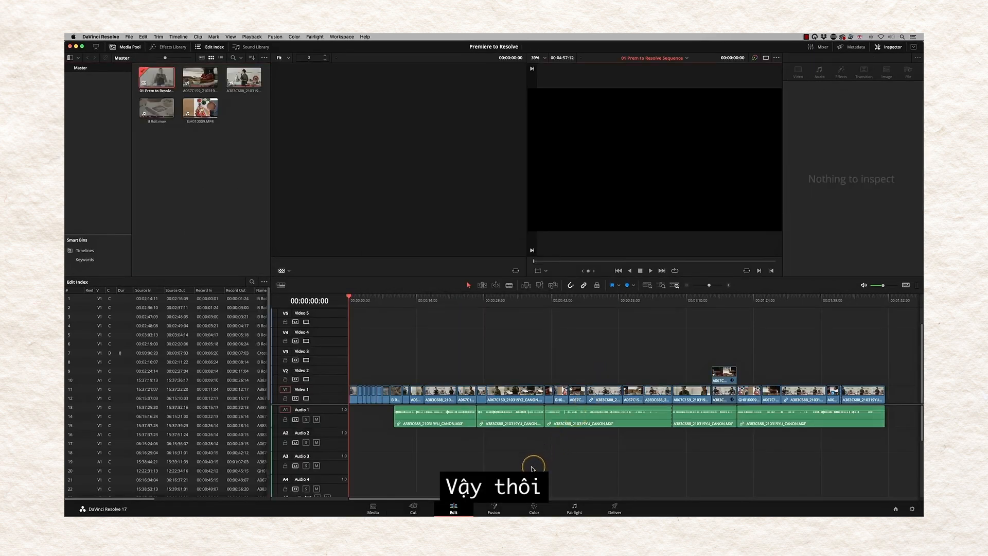
# - Scrub the start of the imported timeline, then switch to the Color page with Shift+6
pyautogui.moveTo(353, 297); pyautogui.dragTo(366, 315)
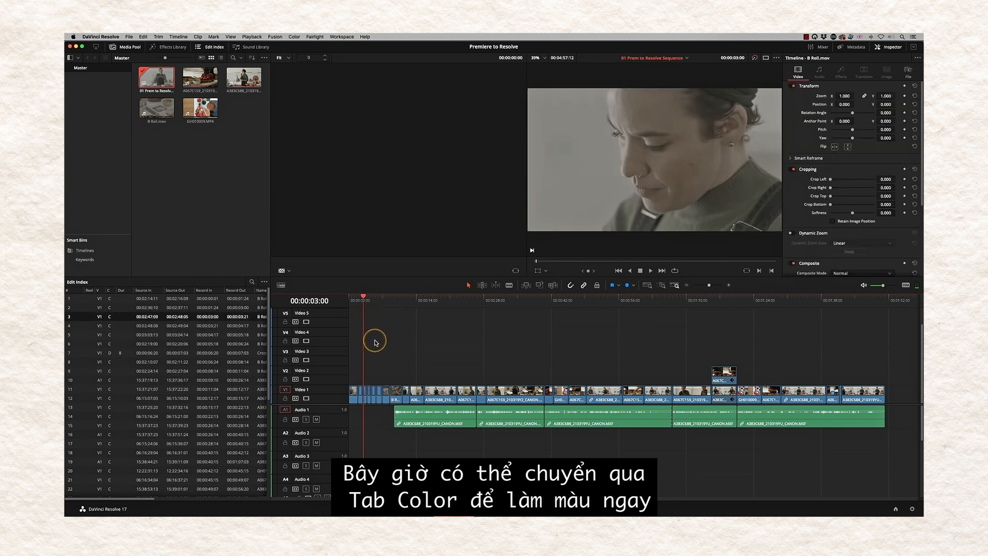
pyautogui.hotkey('shift', '6')
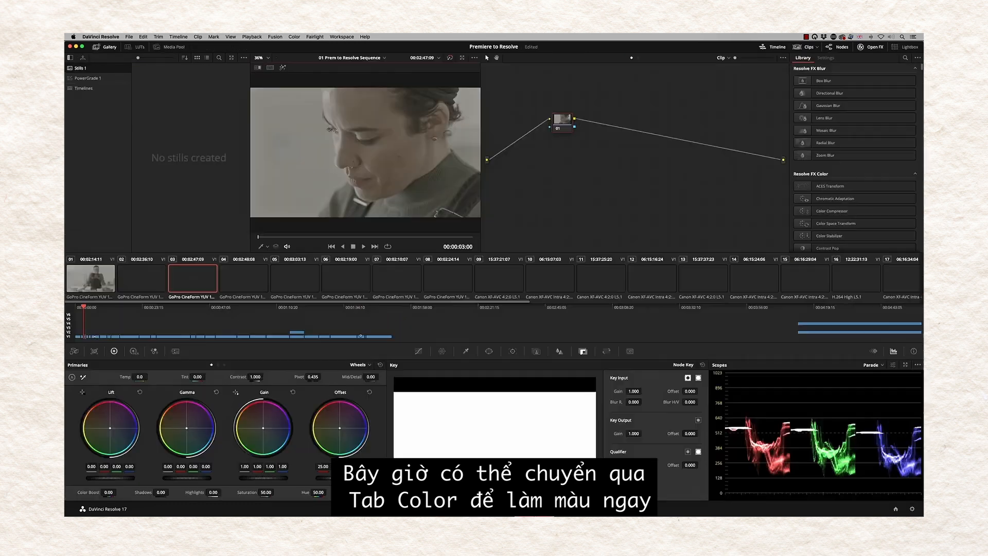
# - Select the tray clip, nudge then reset its Offset wheel, and return to the Edit page
pyautogui.click(346, 282)
pyautogui.click(380, 293)
pyautogui.click(351, 280)
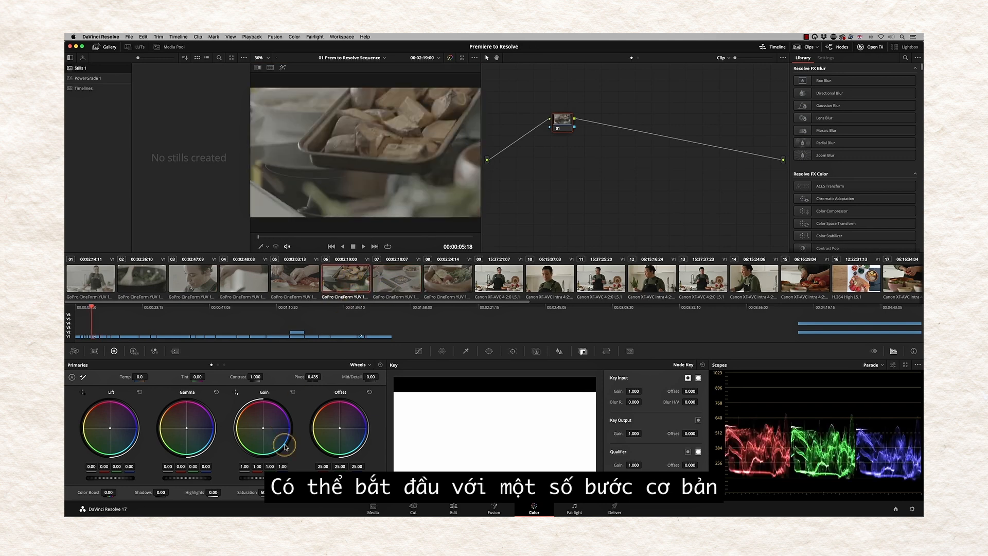
pyautogui.moveTo(342, 432); pyautogui.dragTo(346, 423)
pyautogui.click(370, 393)
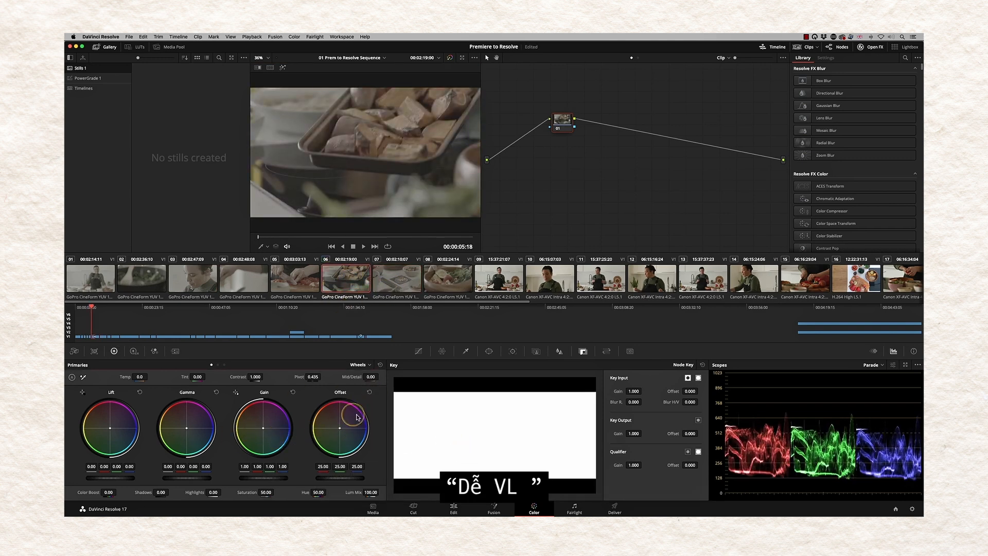
pyautogui.click(453, 509)
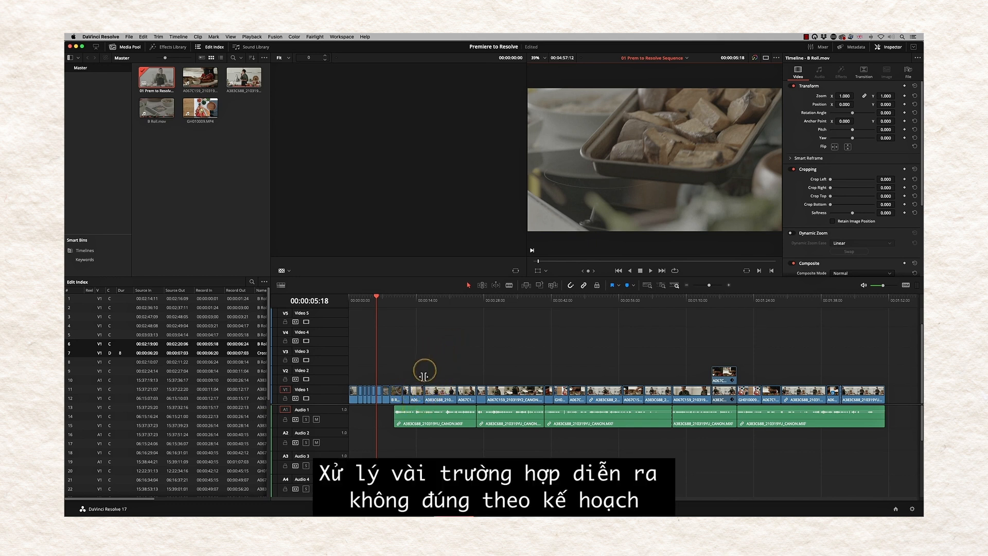
# - Move the playhead onto the picture-in-picture clip near 01:17:16
pyautogui.click(722, 303)
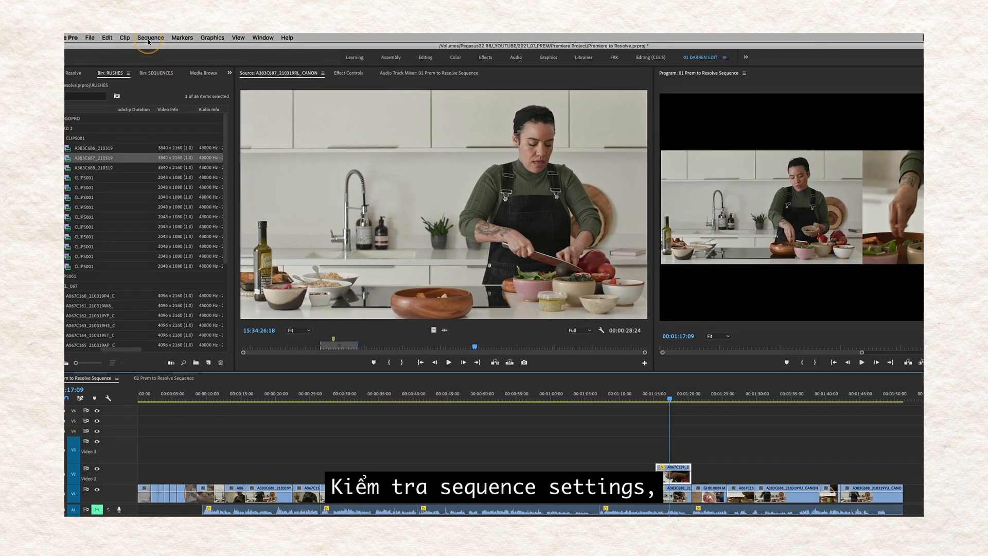
pyautogui.click(149, 38)
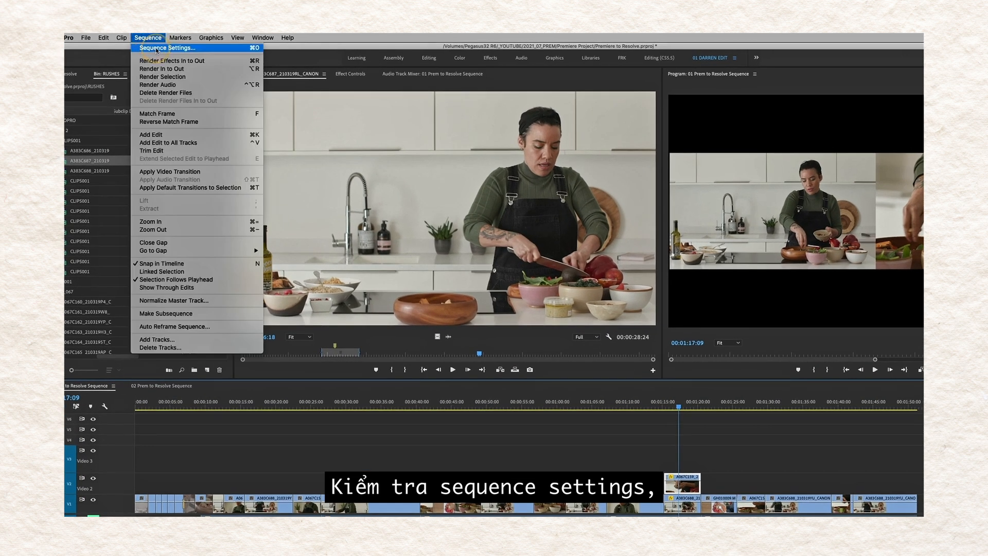
pyautogui.click(157, 50)
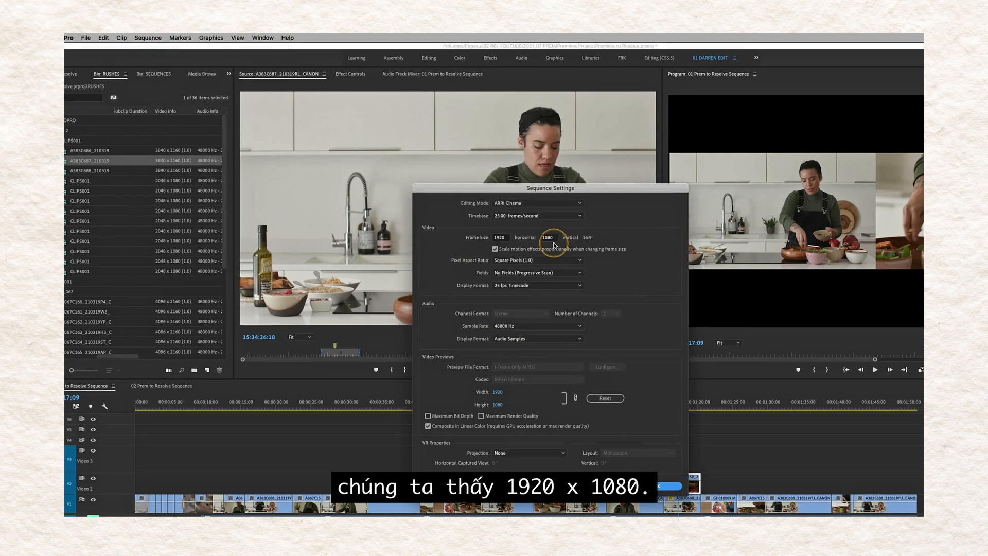
pyautogui.press('Escape')
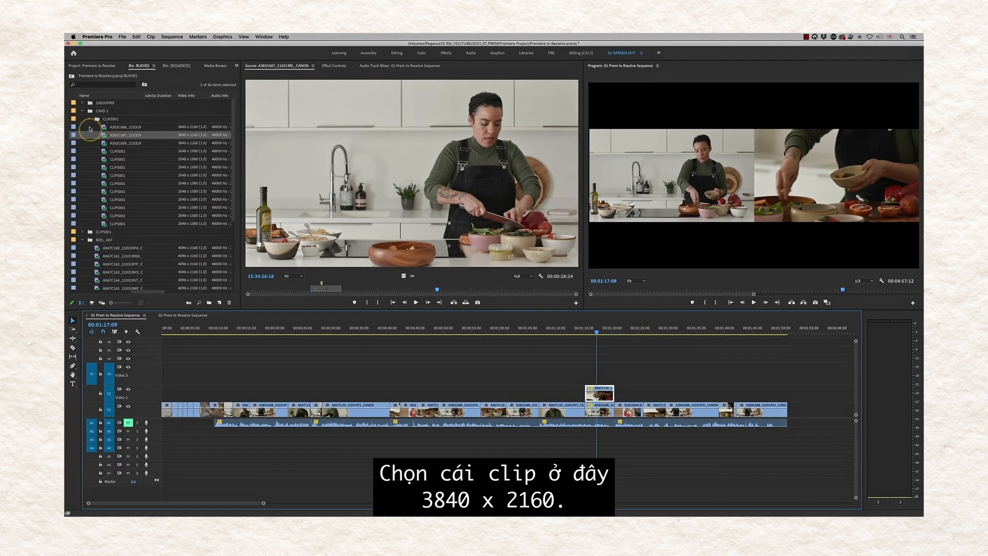
# - Load A383C686_210319CO_CANON in the Source monitor and mark a 00:00:01:04 In/Out range
pyautogui.doubleClick(104, 127)
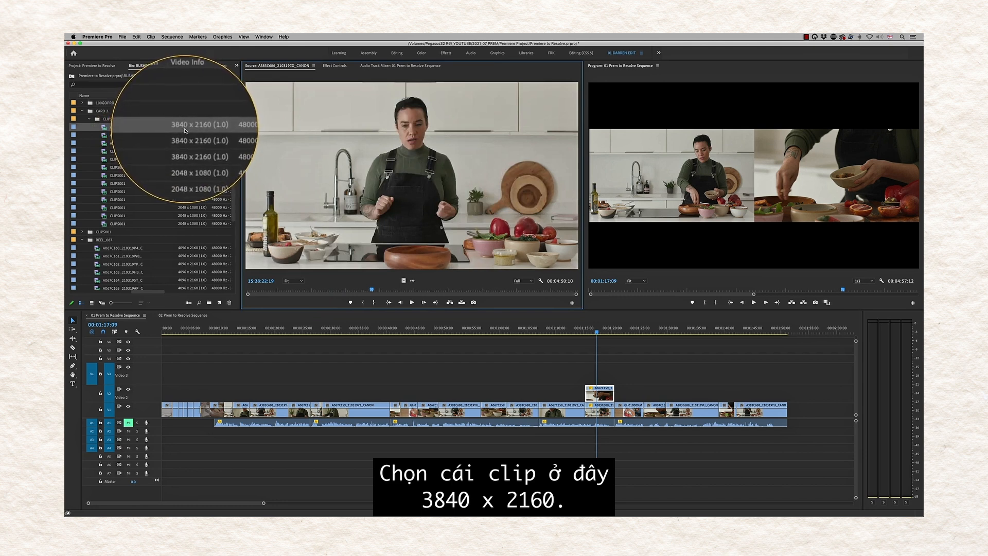
pyautogui.click(372, 289)
pyautogui.click(367, 302)
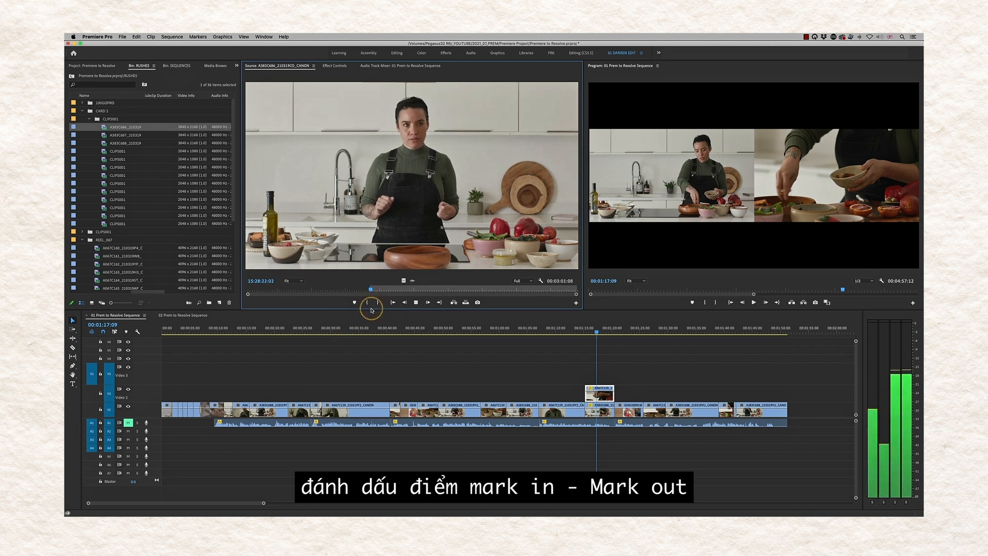
pyautogui.click(373, 305)
pyautogui.press('space')
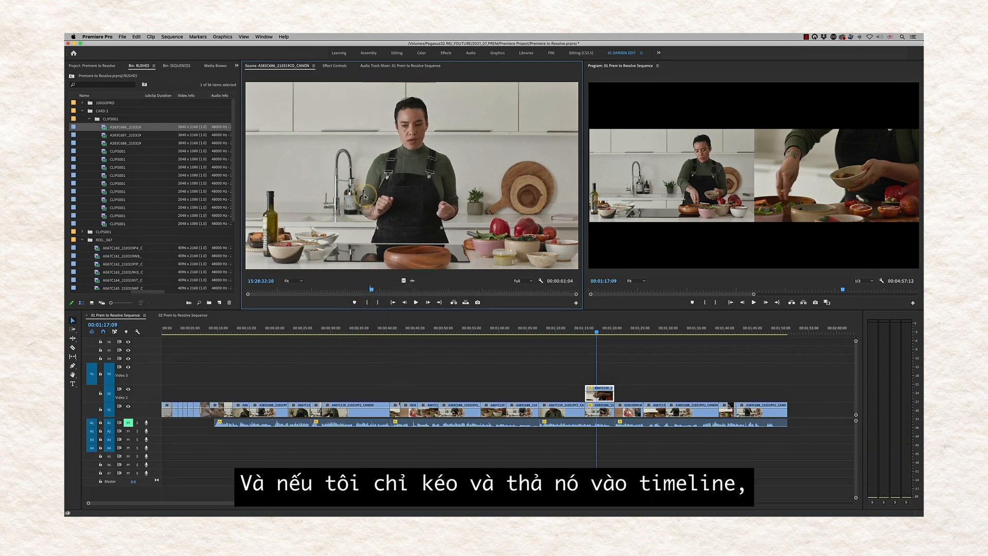
# - Drop the marked section at the end of V1, move to it at 1:55, and inspect its clip menu
pyautogui.moveTo(363, 202); pyautogui.dragTo(809, 409)
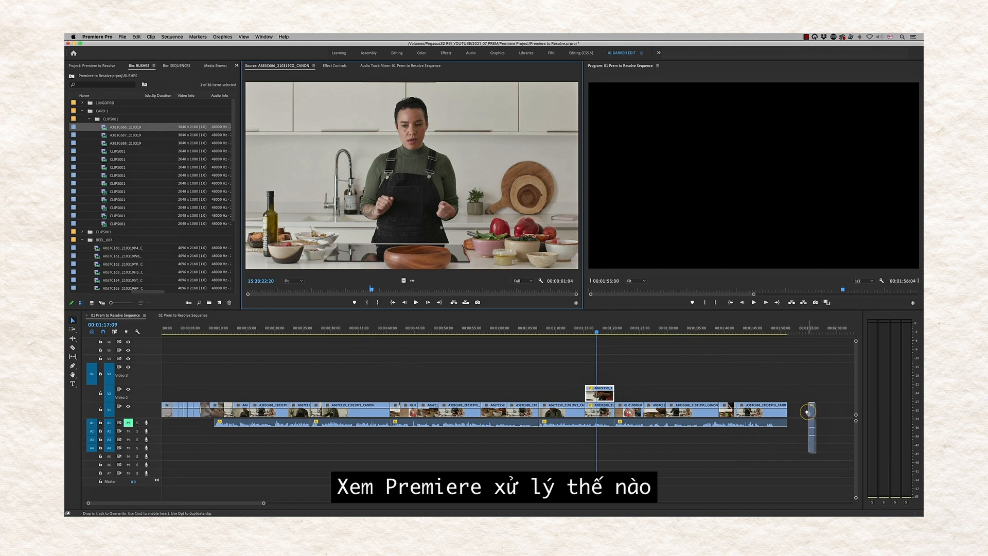
pyautogui.click(809, 333)
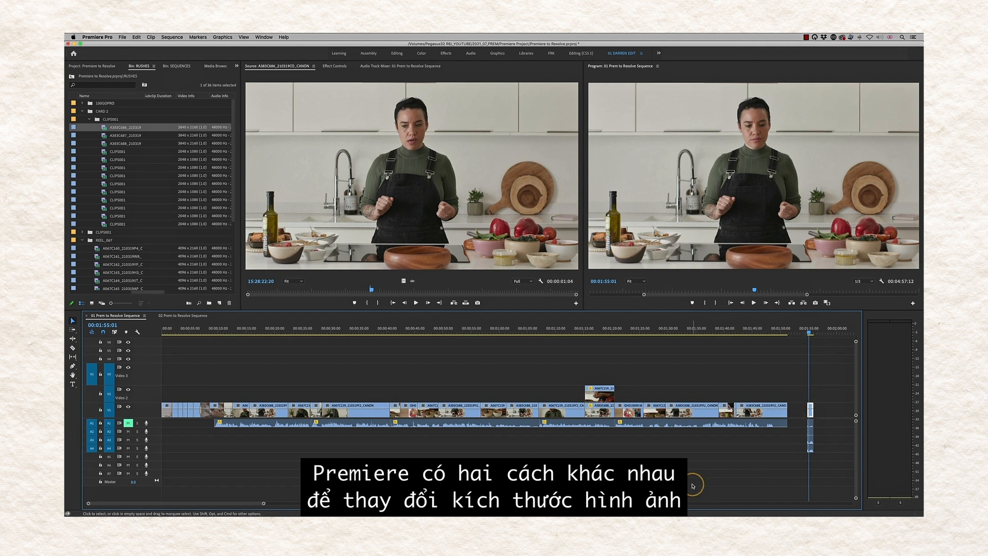
pyautogui.rightClick(811, 414)
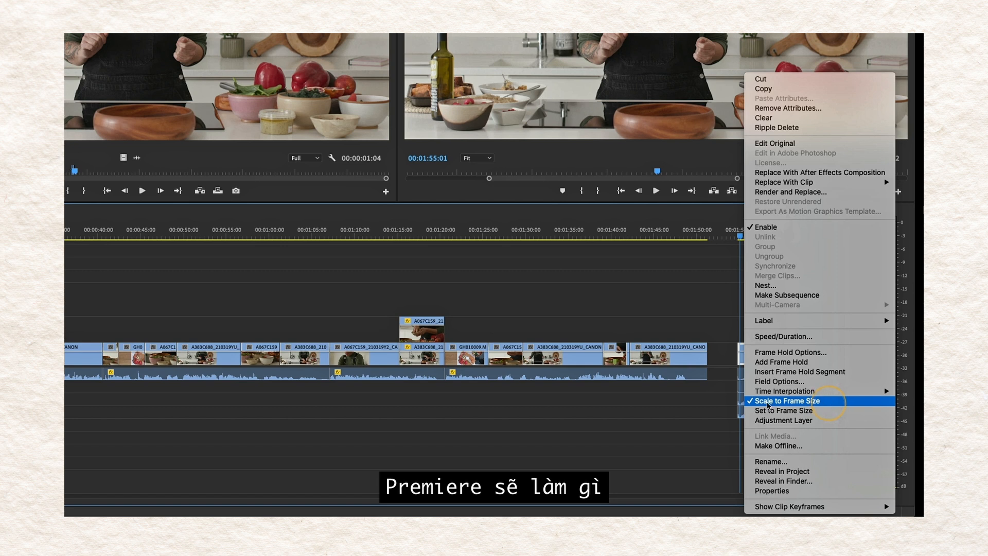
pyautogui.click(696, 397)
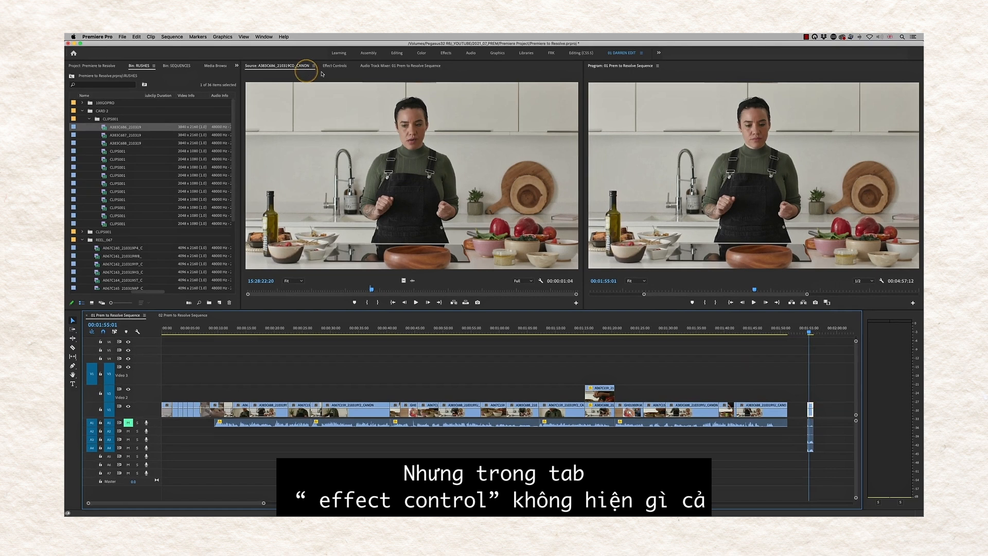
# - Switch the end clip to Set to Frame Size so Effect Controls shows Scale 50.0
pyautogui.click(340, 68)
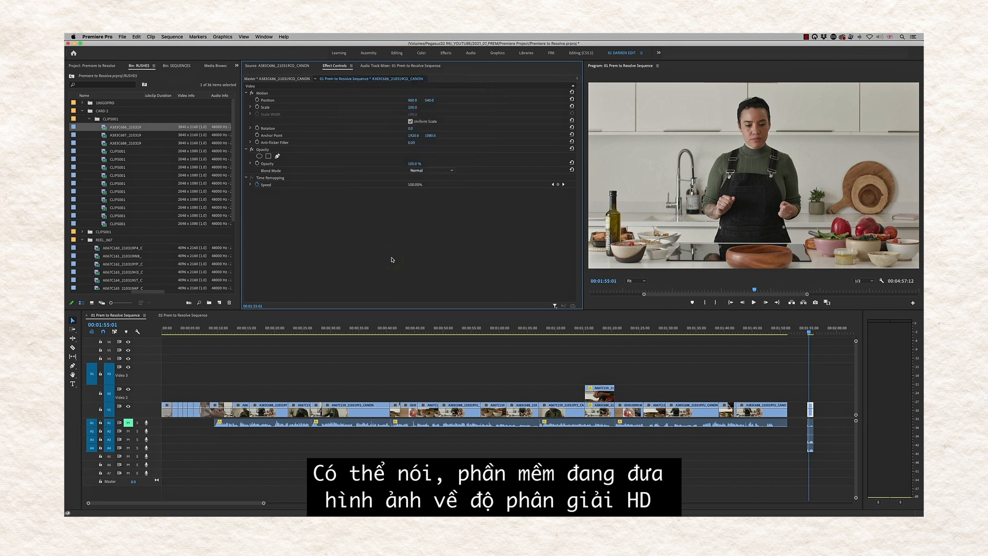
pyautogui.rightClick(808, 410)
pyautogui.click(825, 447)
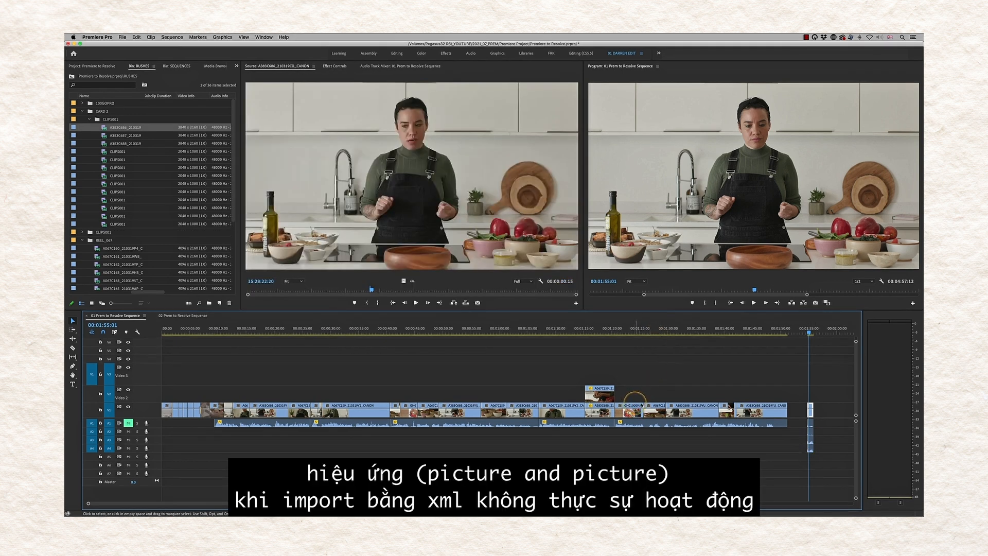
# - Delete the test clip pieces at the end of the sequence
pyautogui.moveTo(825, 398); pyautogui.dragTo(796, 467)
pyautogui.press('Delete')
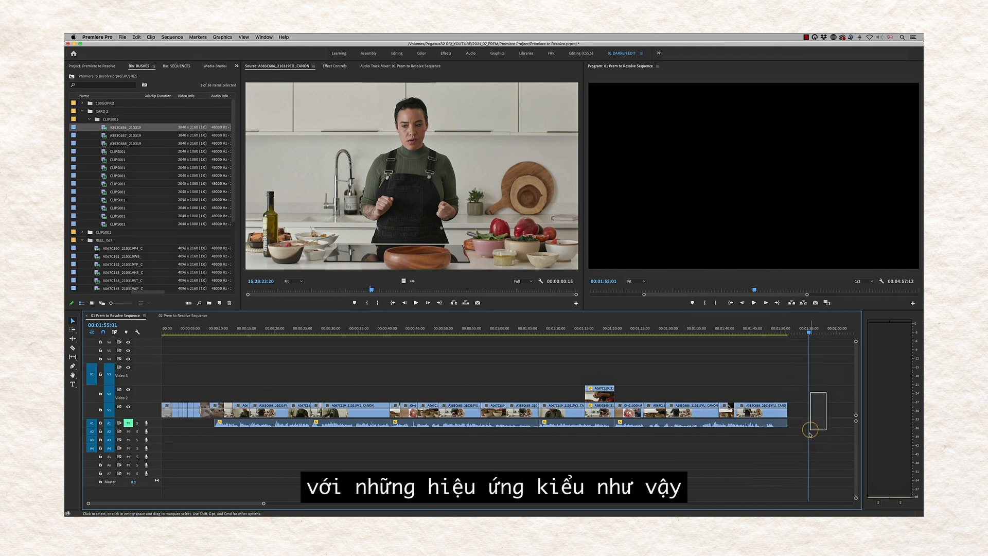
pyautogui.click(600, 332)
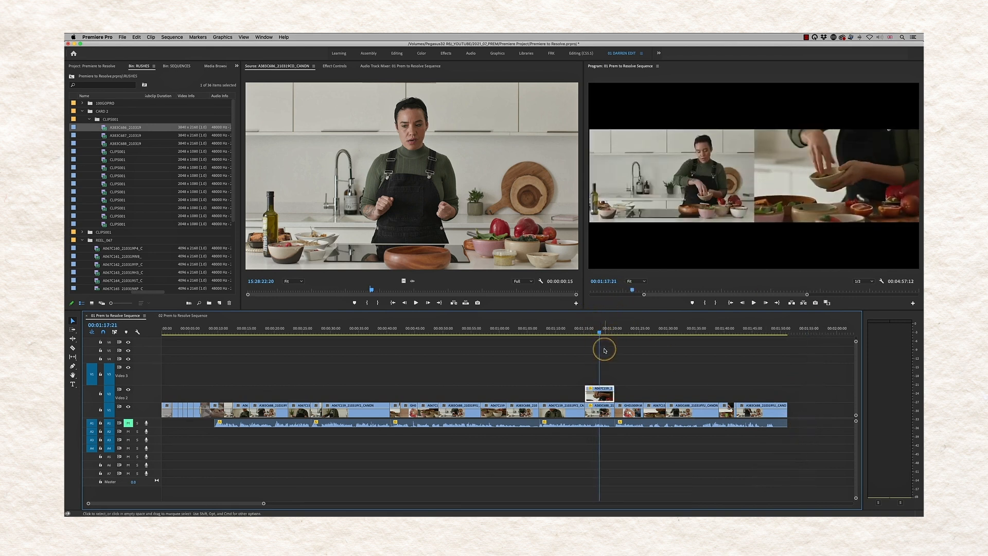
# - Set the picture-in-picture clip to frame size and give it a Scale of 25
pyautogui.rightClick(606, 397)
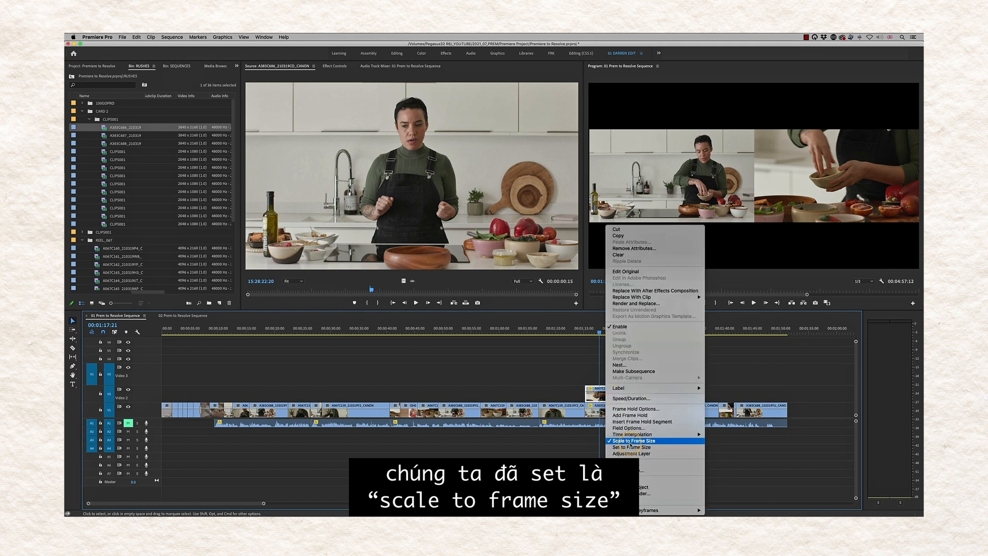
pyautogui.click(575, 358)
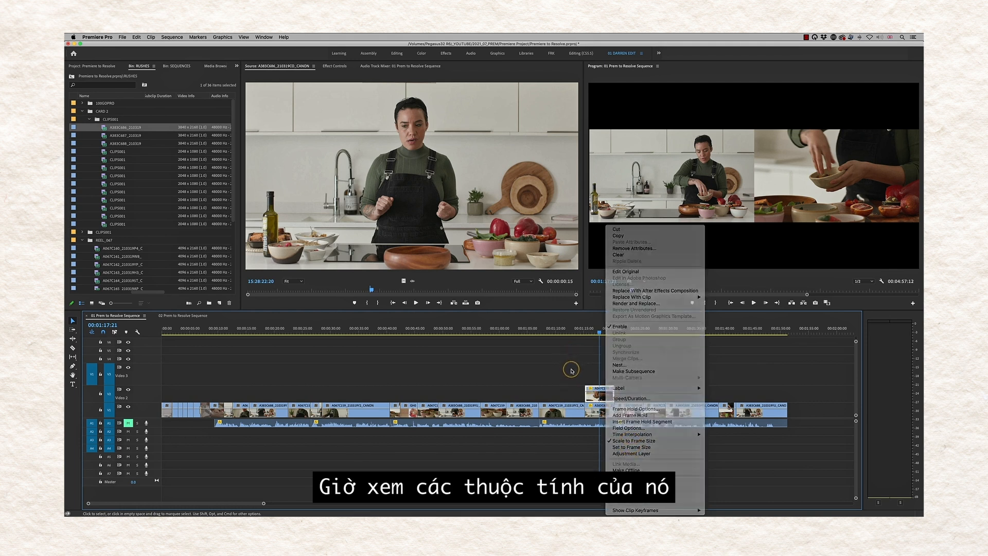
pyautogui.click(332, 68)
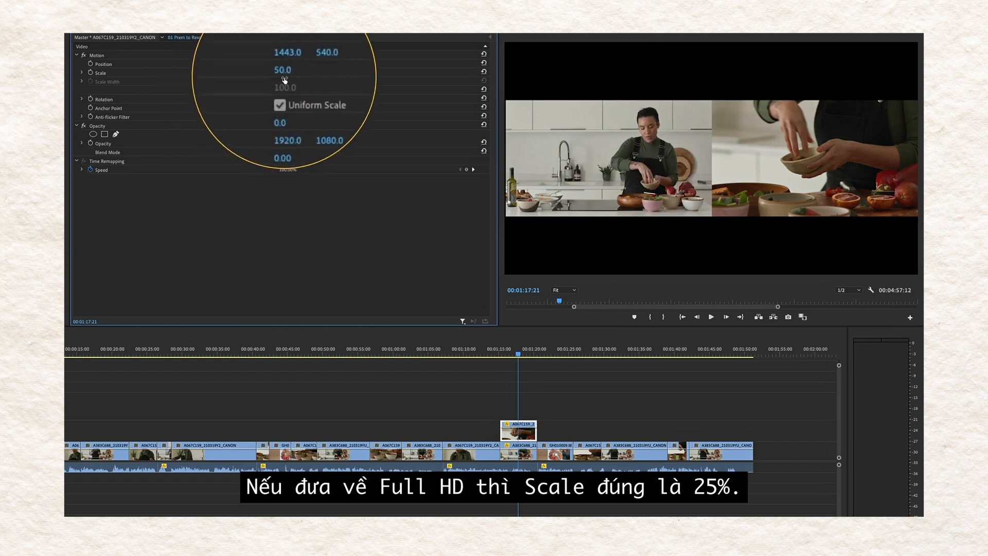
pyautogui.rightClick(525, 437)
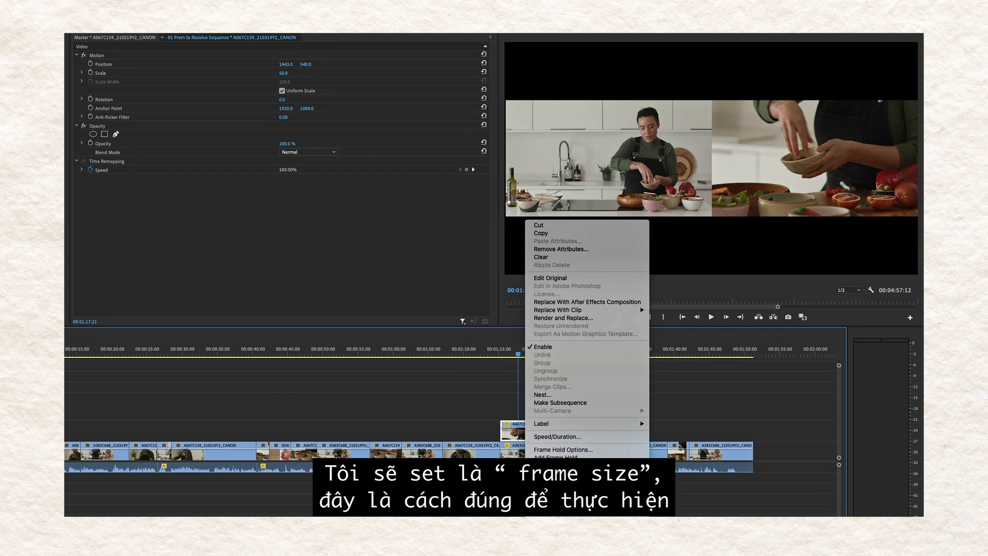
pyautogui.click(564, 501)
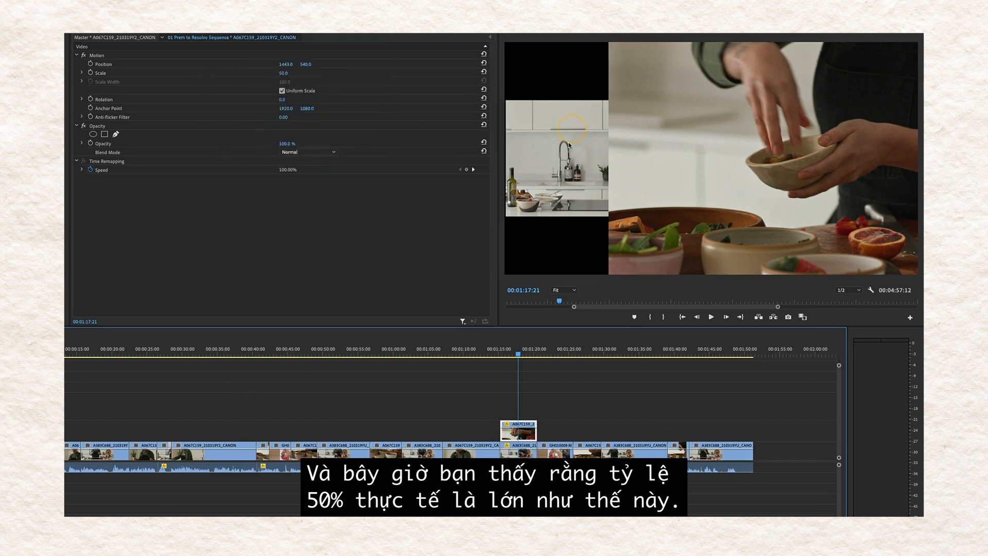
pyautogui.click(284, 74)
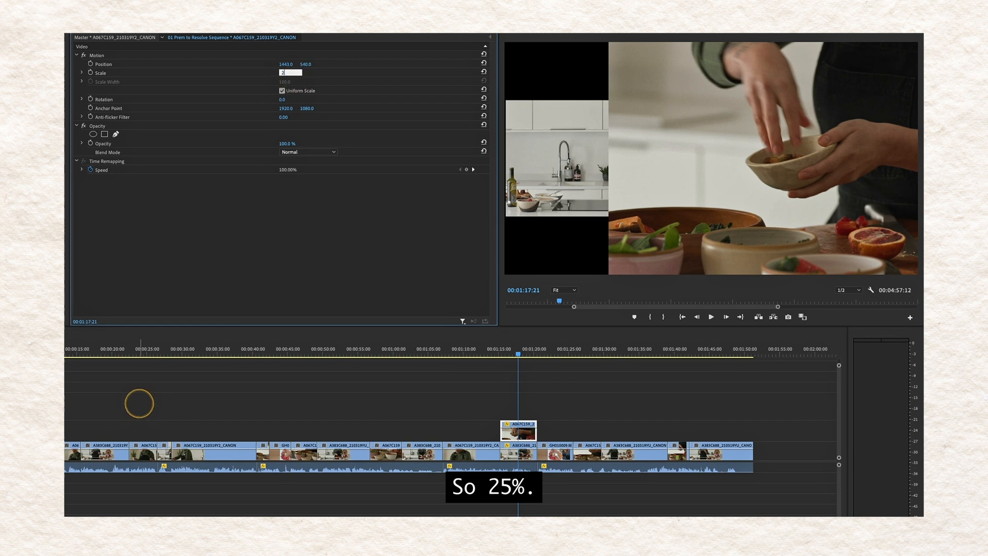
pyautogui.press('Return')
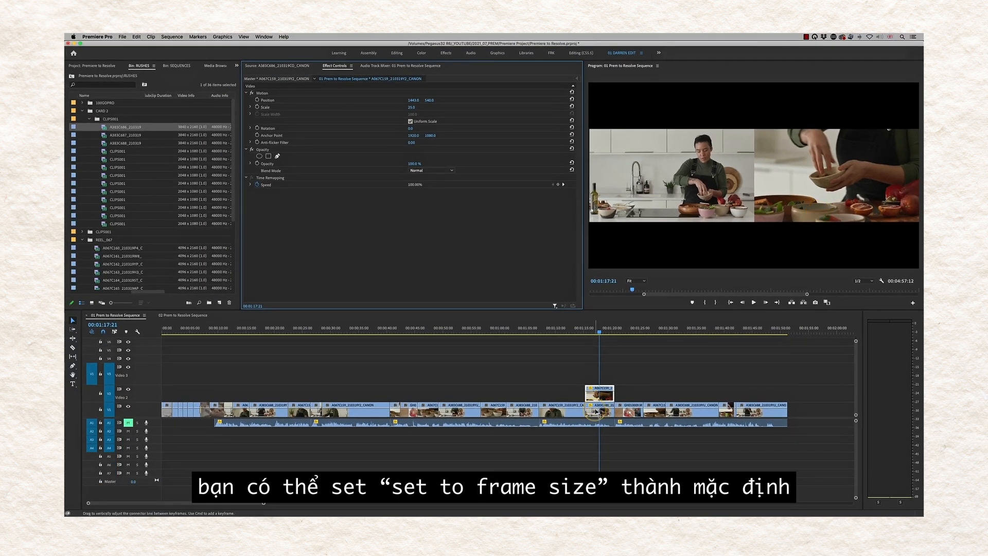
pyautogui.click(93, 38)
pyautogui.moveTo(129, 55)
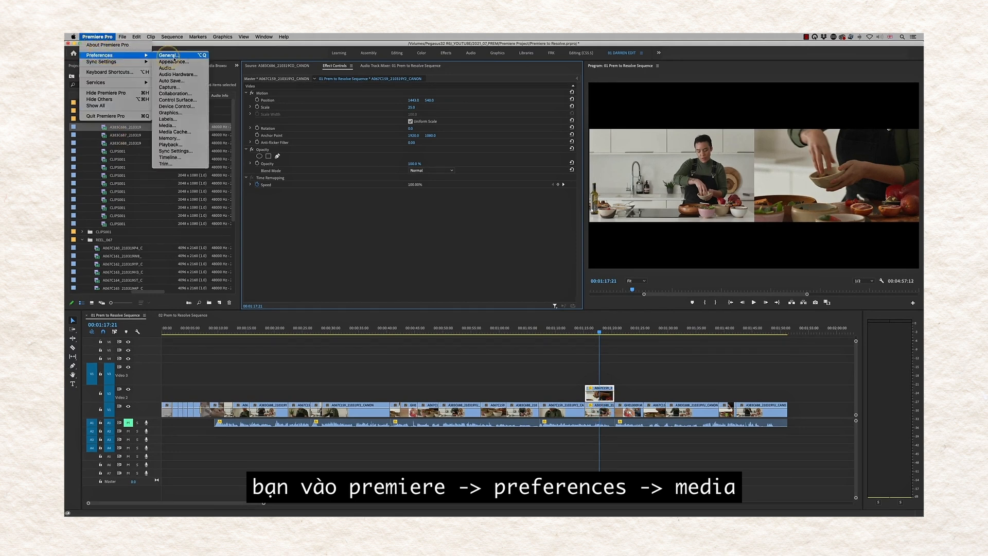
pyautogui.click(188, 126)
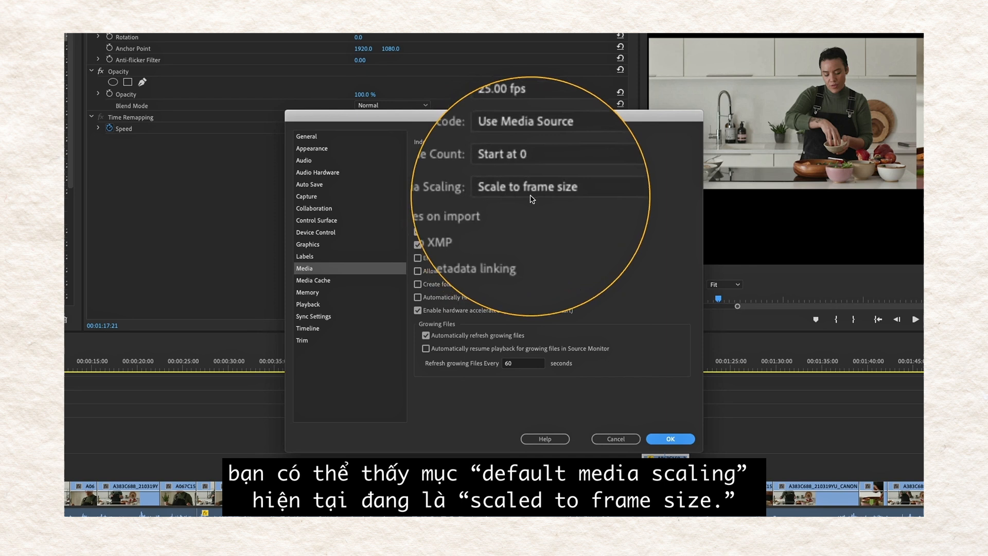
pyautogui.click(606, 193)
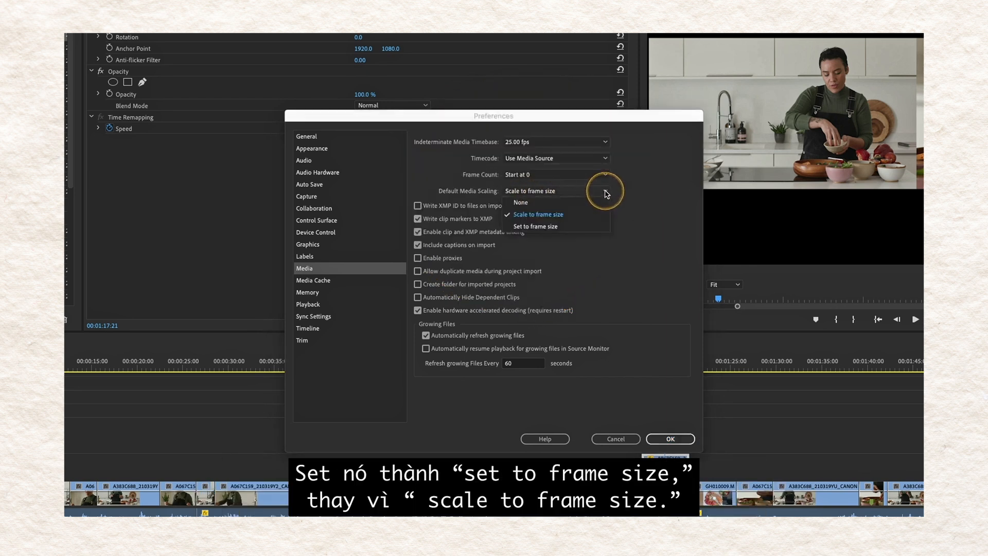
pyautogui.click(536, 229)
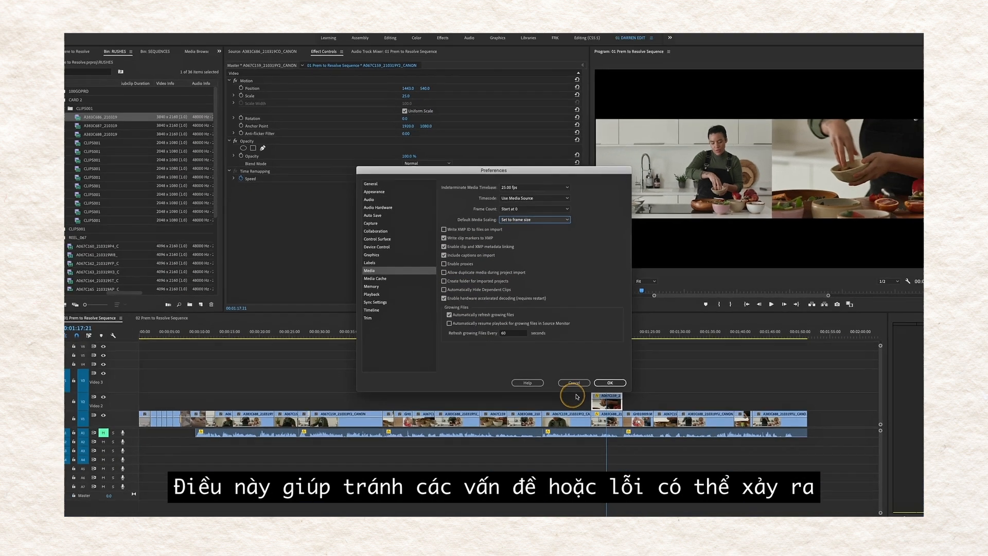
pyautogui.click(574, 382)
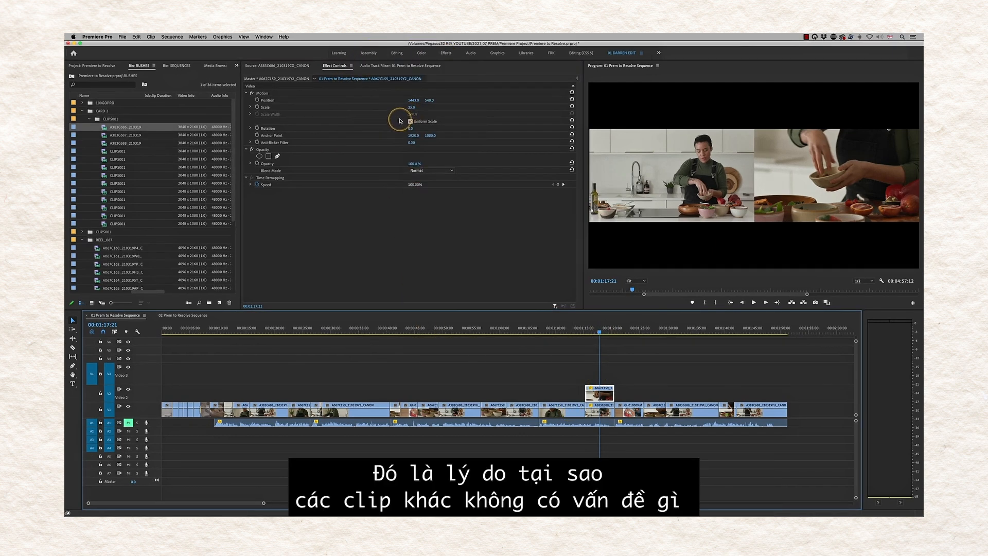
pyautogui.moveTo(489, 328); pyautogui.dragTo(365, 364)
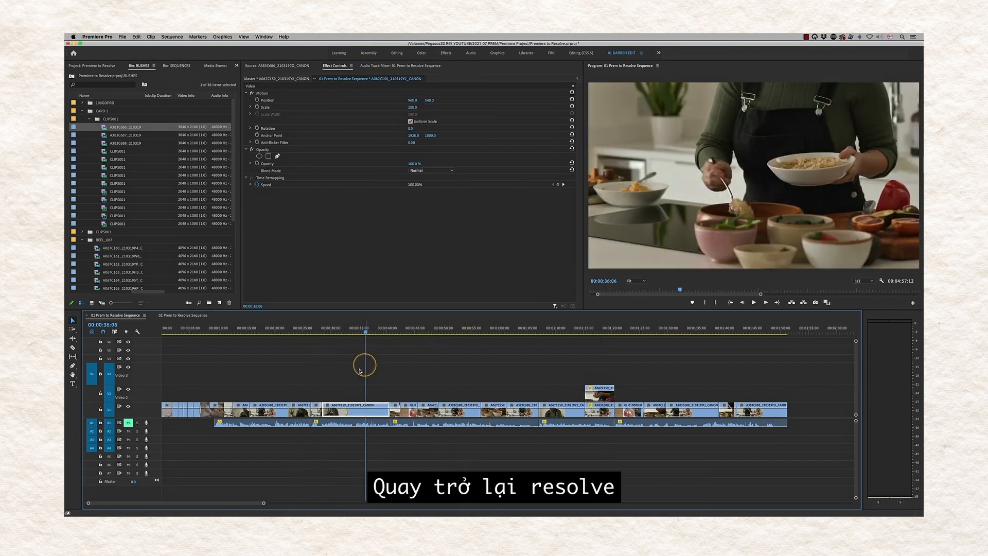
# - In Resolve, scrub the imported timeline and confirm mismatched files use 'Scale entire image to fit'
pyautogui.press('super+Tab')
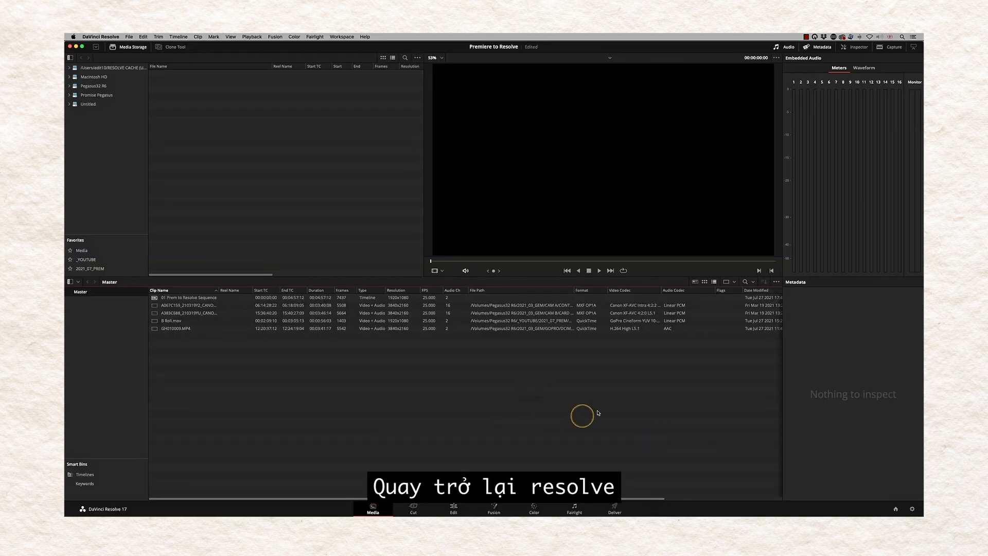
pyautogui.click(454, 509)
pyautogui.moveTo(584, 310); pyautogui.dragTo(520, 311)
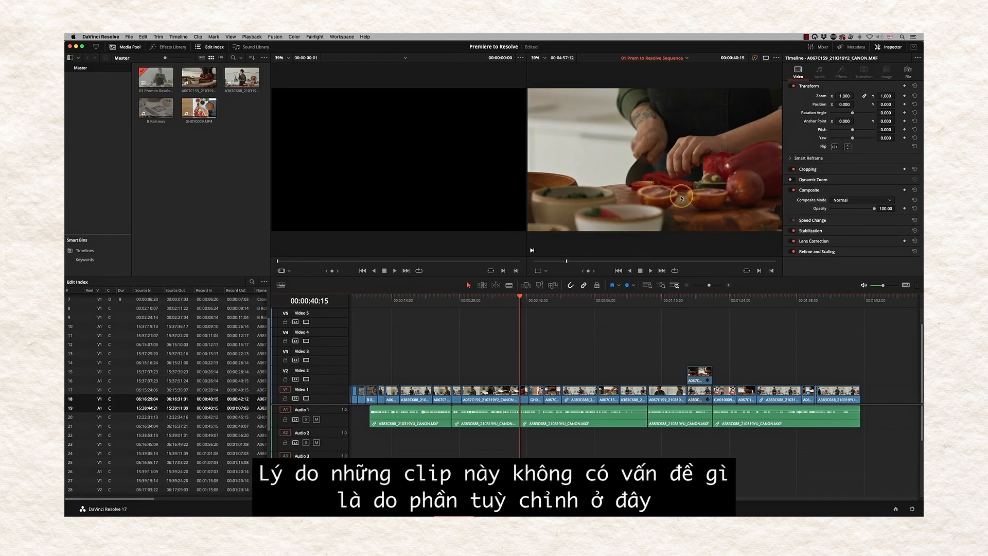
pyautogui.click(912, 510)
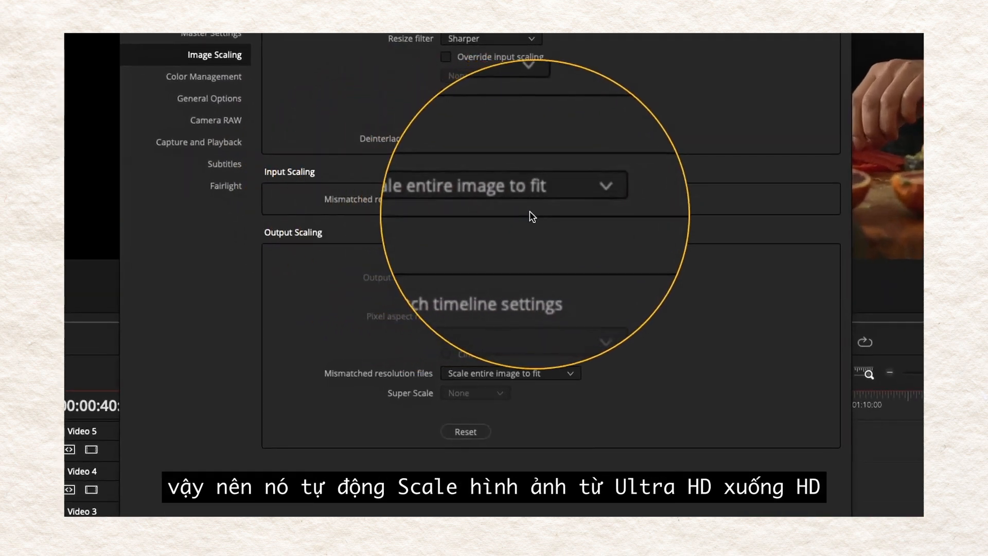
pyautogui.click(614, 455)
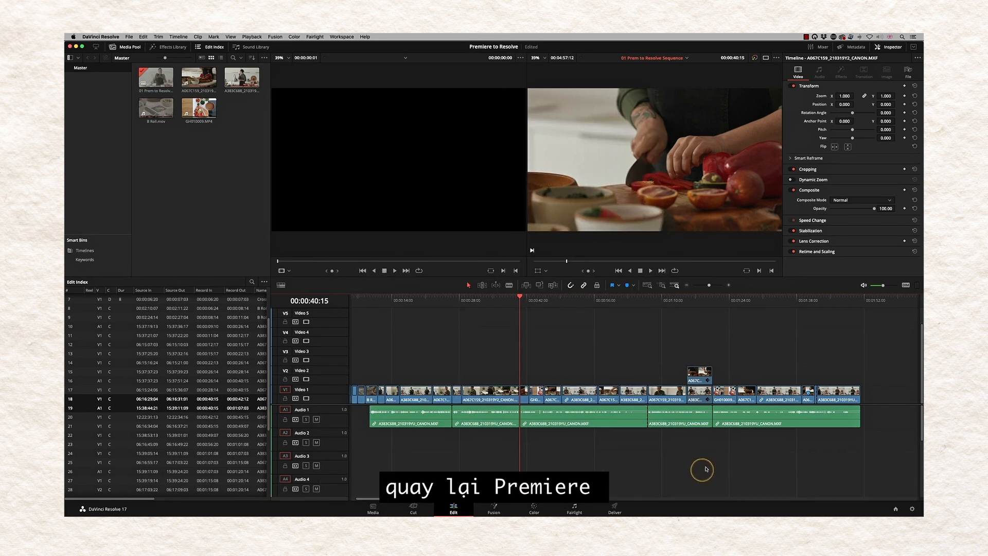
pyautogui.press('super+Tab')
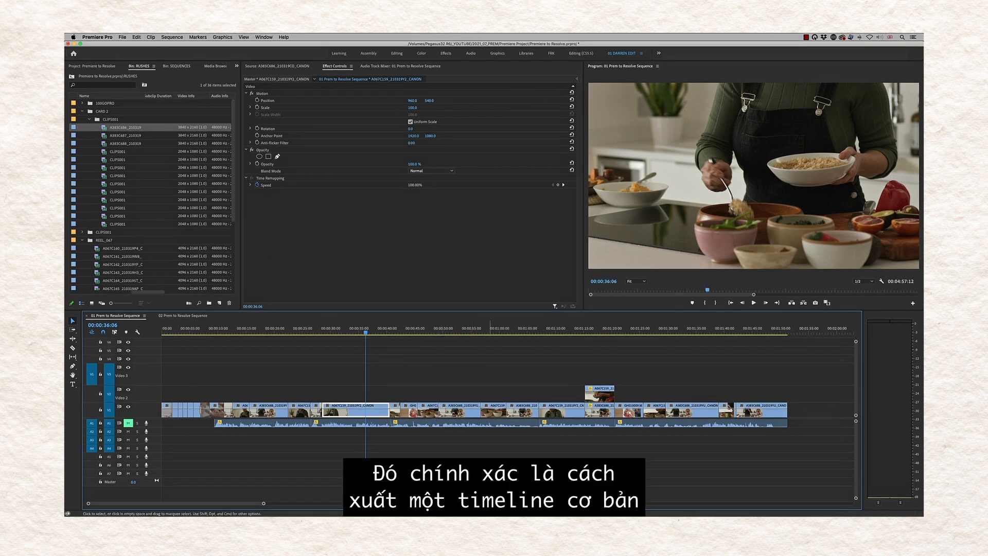
# - Show 02 Prem to Resolve Sequence and confirm Default Media Scaling is 'Set to frame size'
pyautogui.click(180, 316)
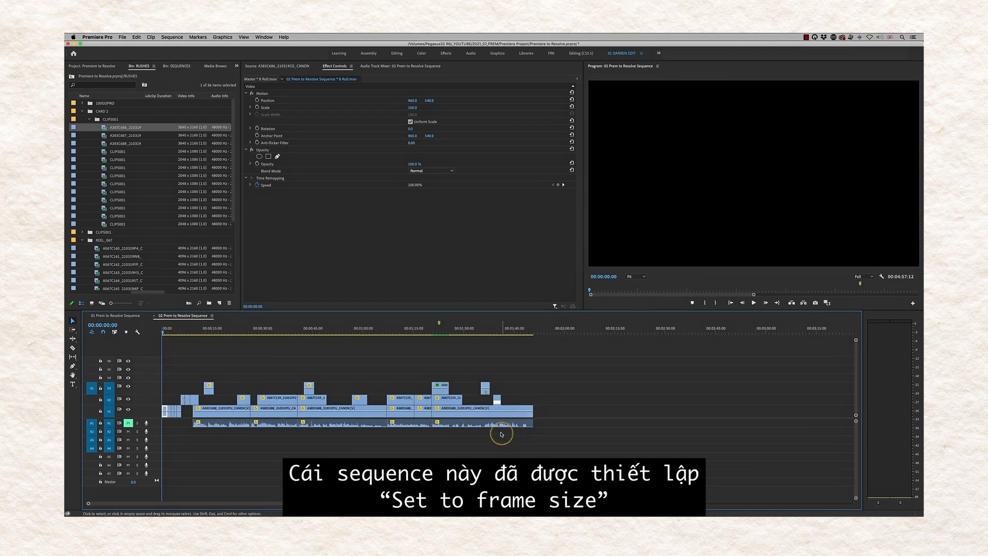
pyautogui.click(97, 37)
pyautogui.moveTo(118, 56)
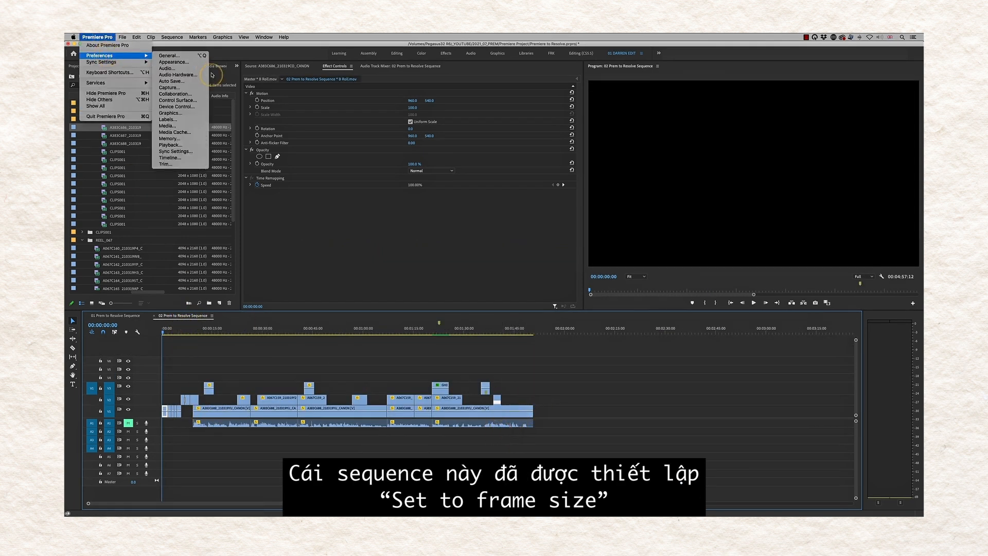
pyautogui.click(170, 126)
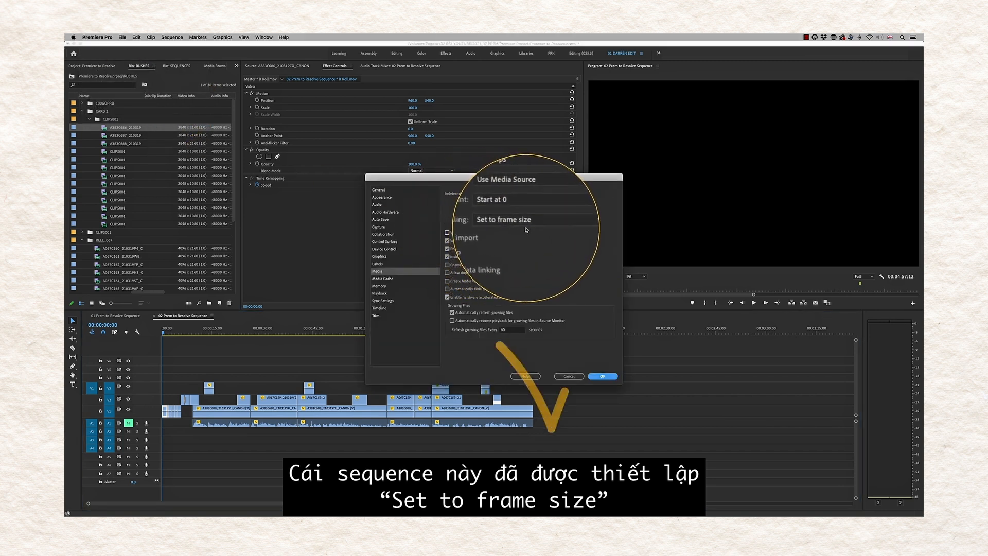
pyautogui.click(608, 375)
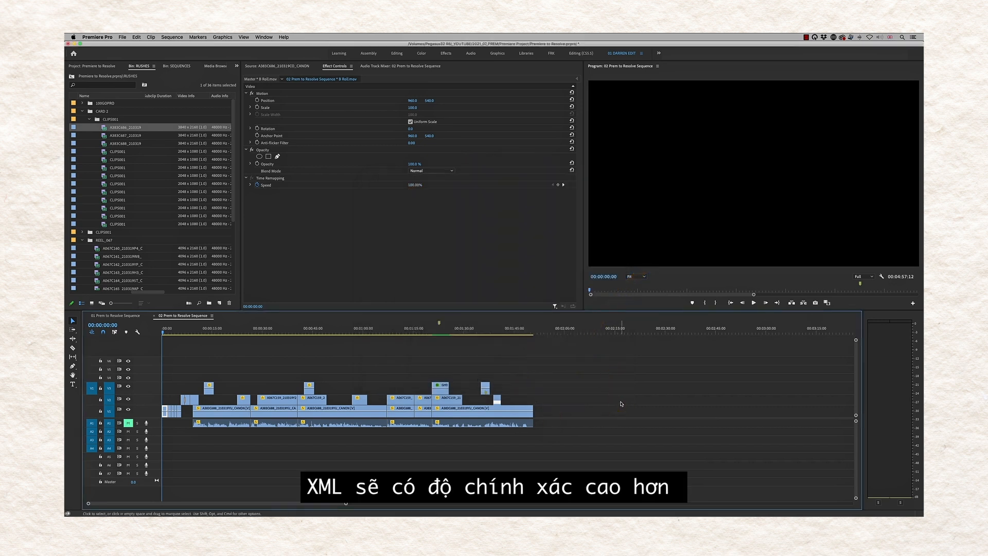
pyautogui.click(168, 334)
pyautogui.moveTo(167, 333); pyautogui.dragTo(191, 338)
pyautogui.press('space')
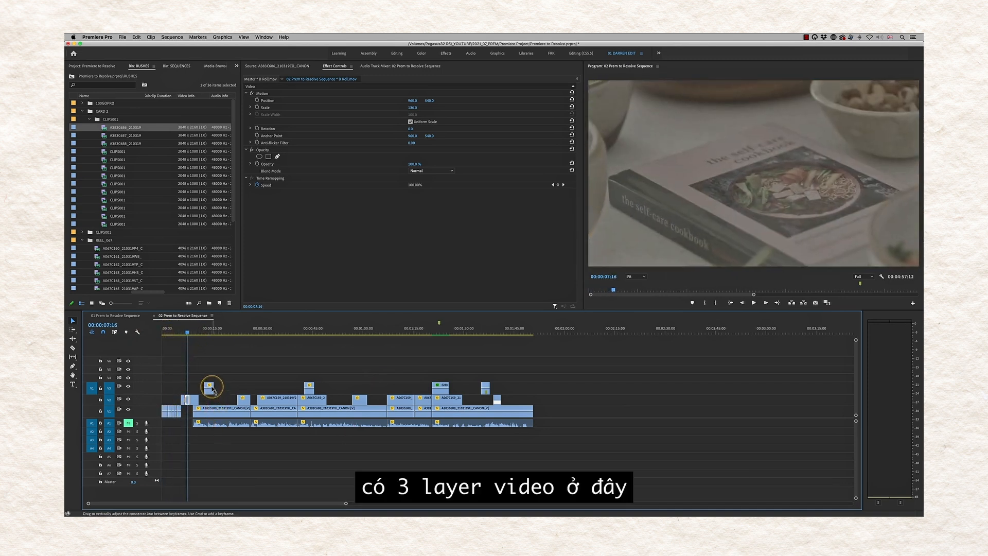
pyautogui.moveTo(204, 340); pyautogui.dragTo(210, 334)
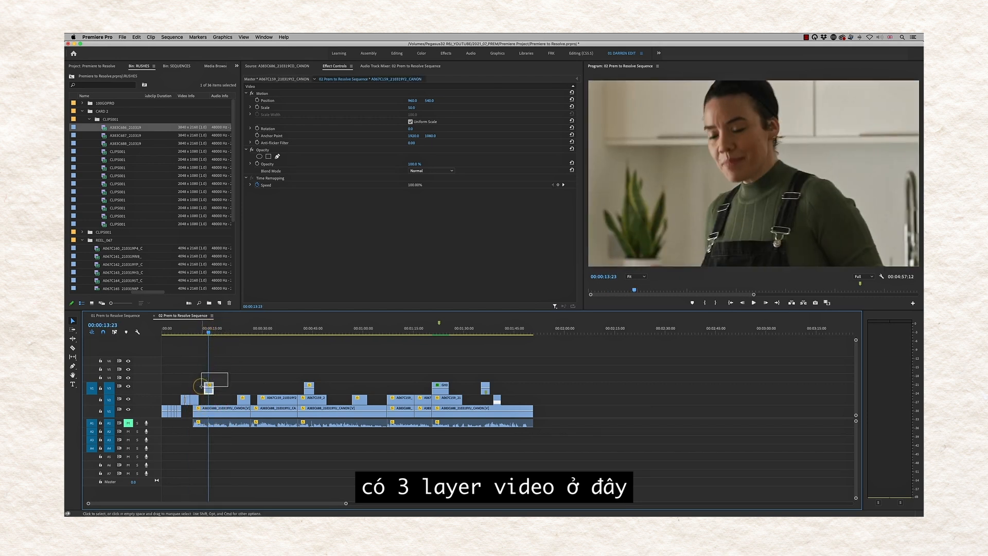
pyautogui.moveTo(200, 386); pyautogui.dragTo(201, 385)
pyautogui.click(227, 334)
pyautogui.moveTo(229, 335); pyautogui.dragTo(293, 361)
pyautogui.click(284, 399)
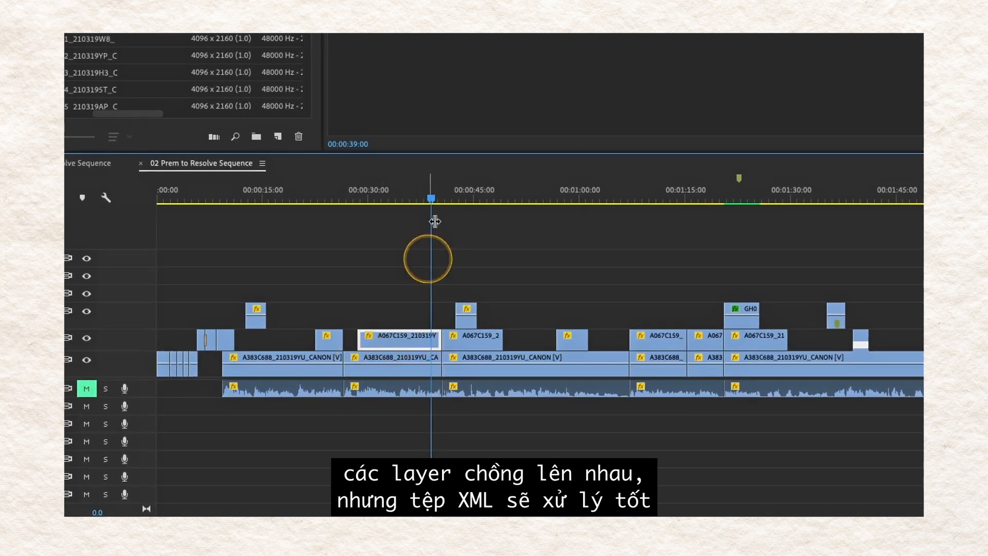
pyautogui.moveTo(432, 199); pyautogui.dragTo(460, 199)
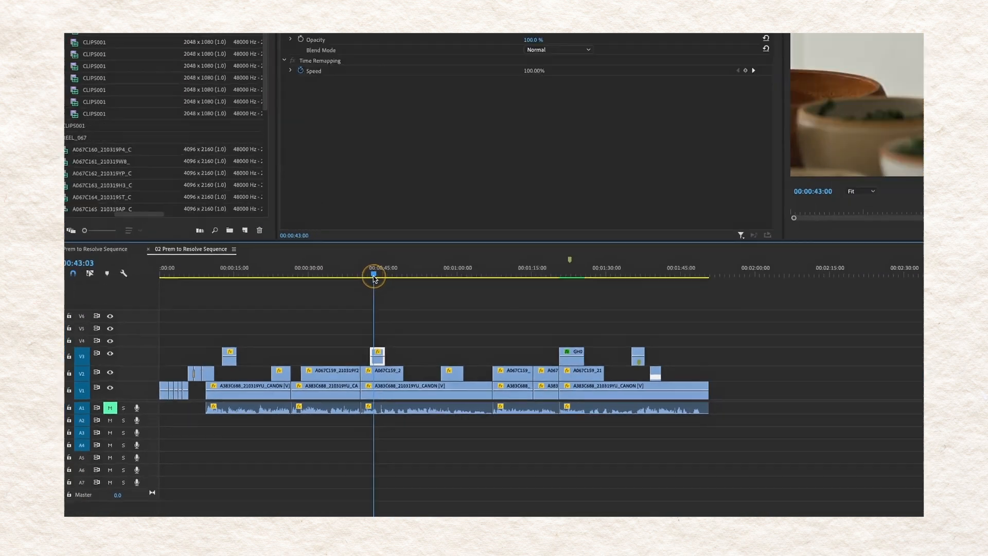
pyautogui.moveTo(374, 276); pyautogui.dragTo(377, 286)
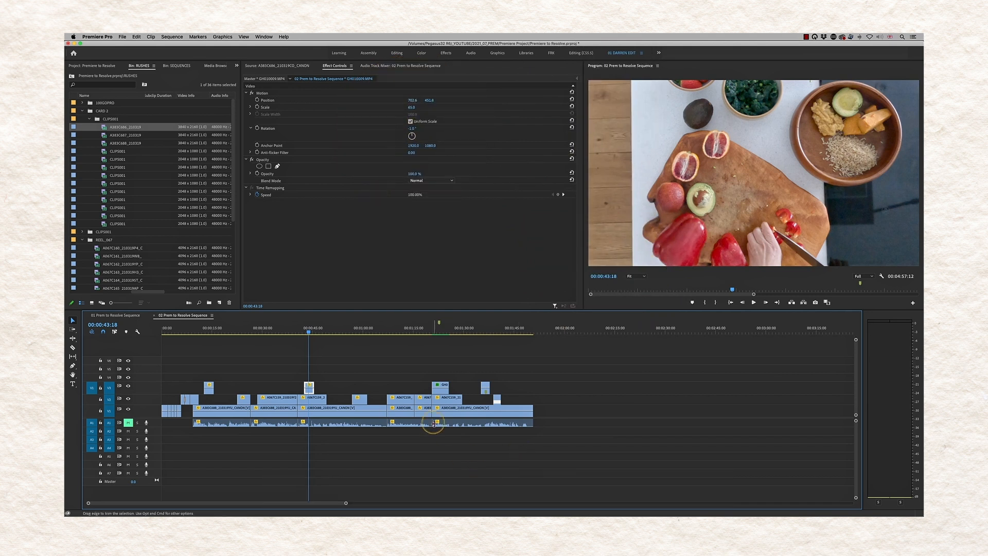
pyautogui.moveTo(328, 333); pyautogui.dragTo(412, 345)
pyautogui.press('space')
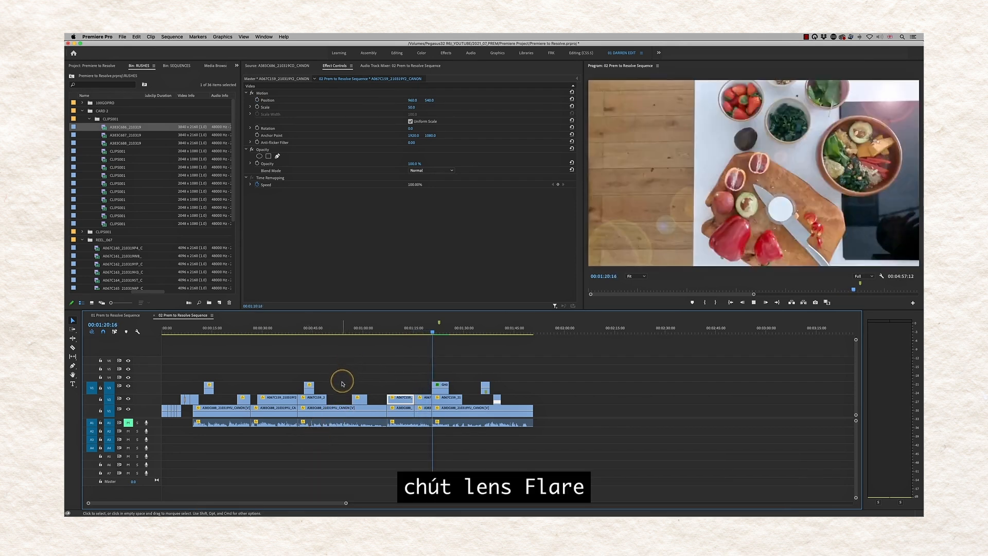
pyautogui.press('space')
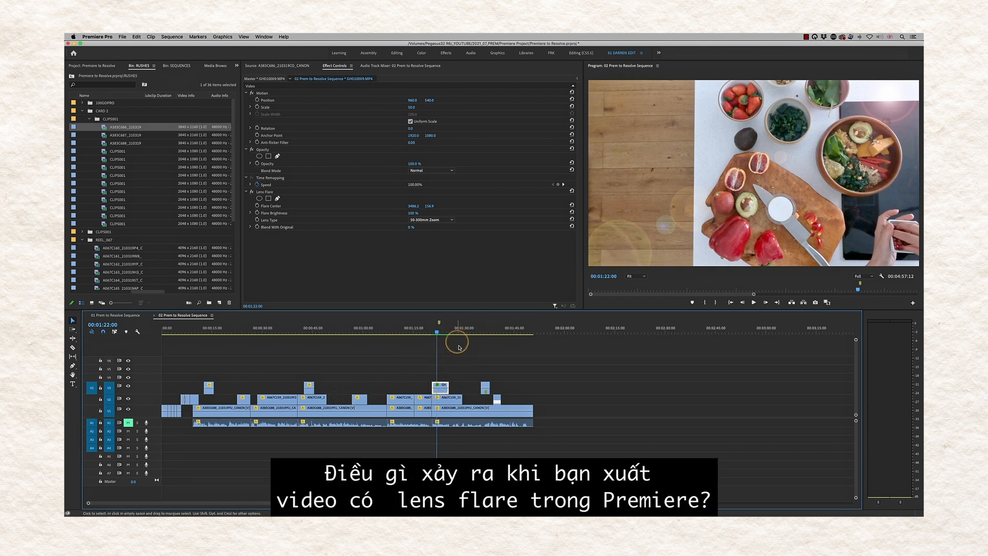
pyautogui.moveTo(447, 328); pyautogui.dragTo(497, 329)
pyautogui.press('space')
pyautogui.click(439, 323)
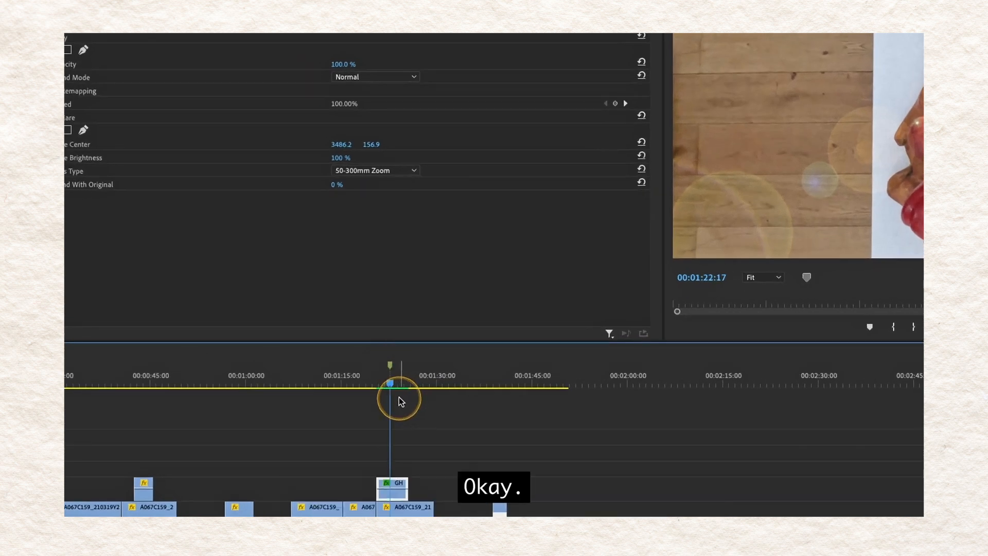
pyautogui.click(466, 380)
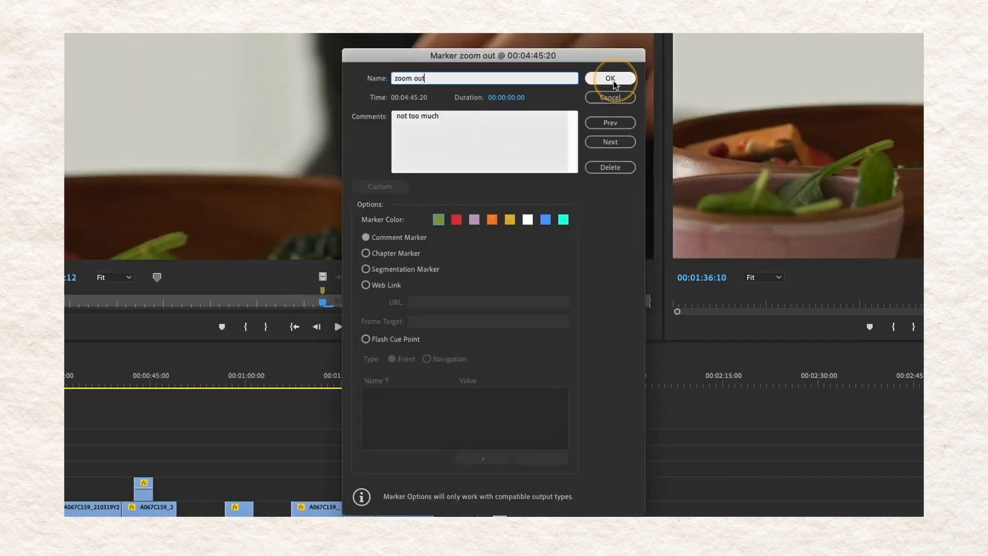
pyautogui.click(614, 83)
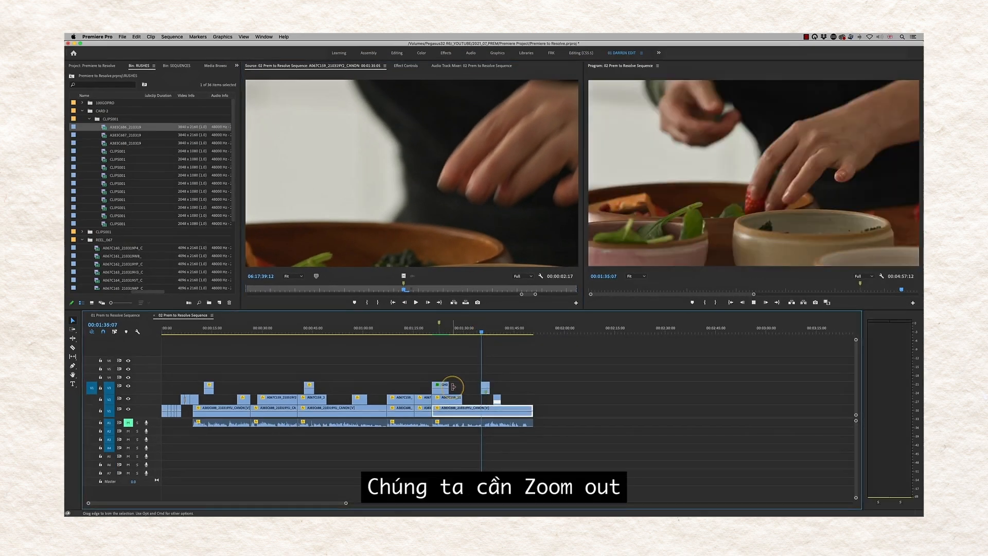
pyautogui.press('space')
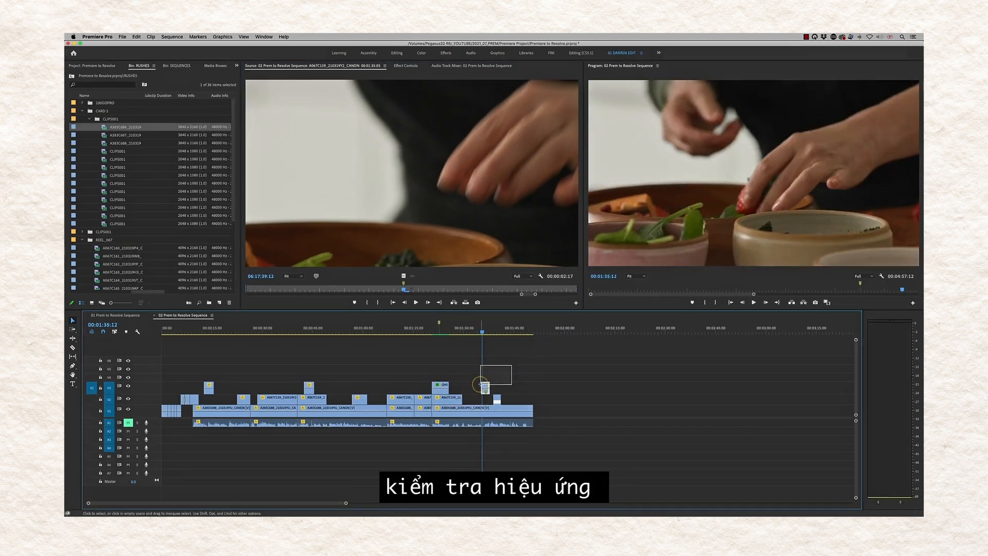
pyautogui.click(406, 66)
pyautogui.press('space')
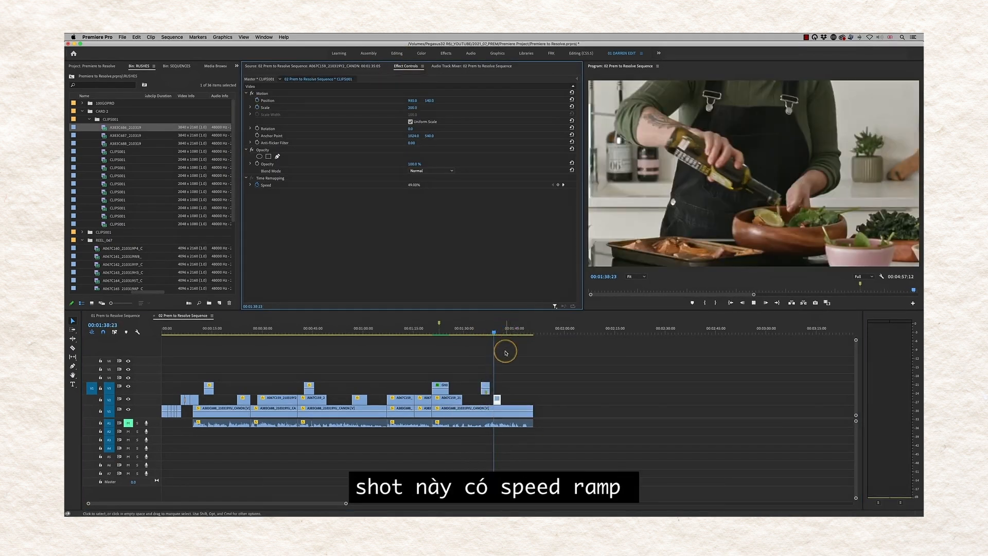
pyautogui.press('space')
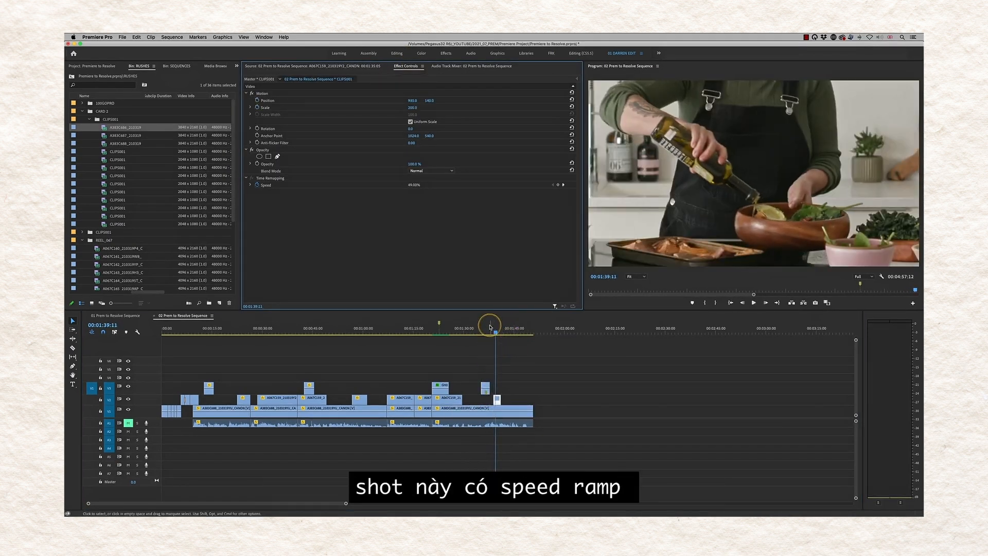
pyautogui.moveTo(496, 333); pyautogui.dragTo(494, 333)
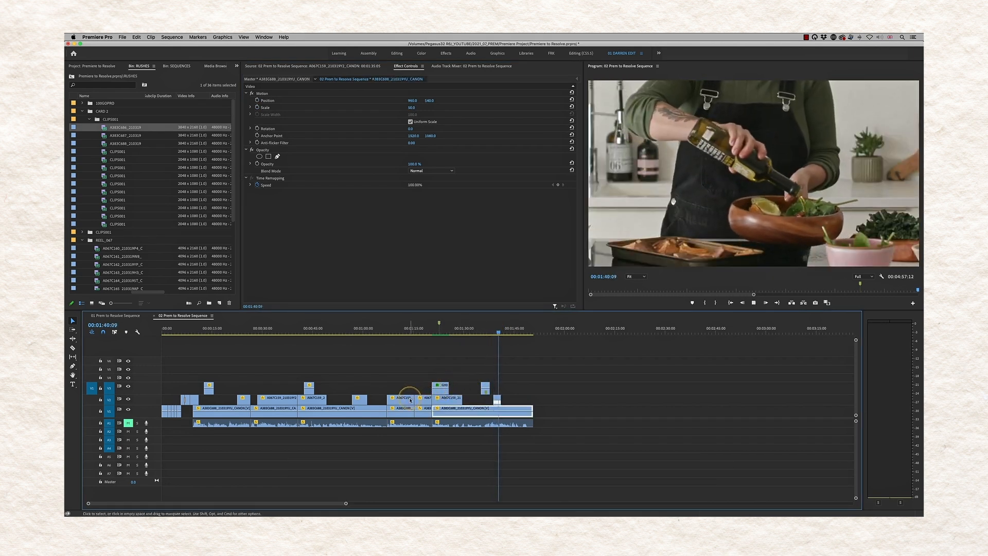
pyautogui.press('space')
pyautogui.moveTo(509, 331); pyautogui.dragTo(494, 334)
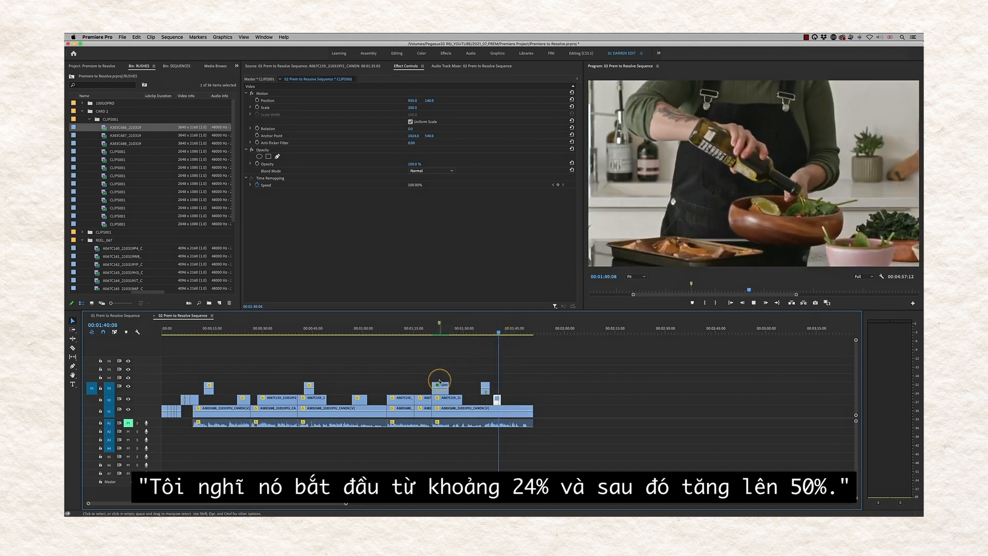
pyautogui.press('space')
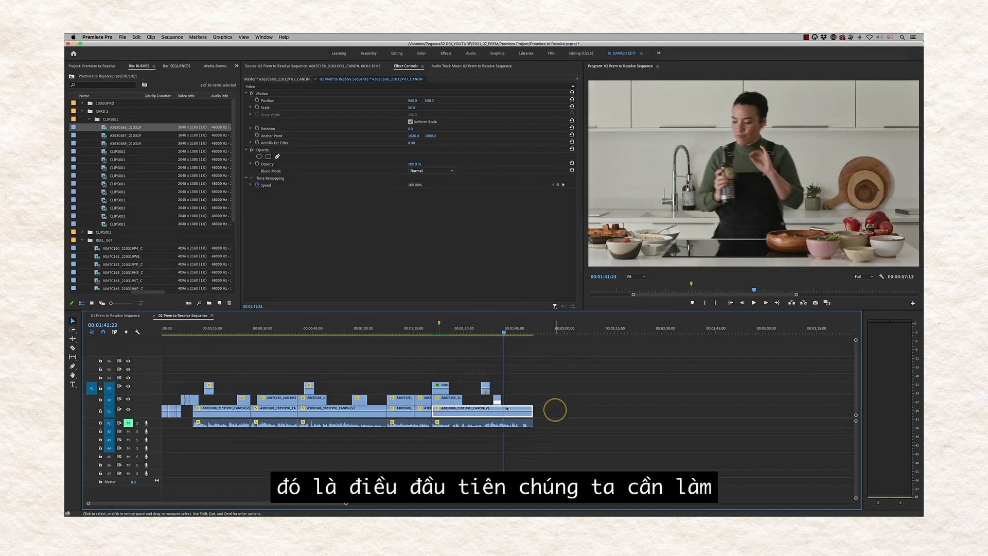
# - Export Final Cut Pro XML '02 Prem to Resolve Sequence for grade' into the XML folder
pyautogui.click(121, 37)
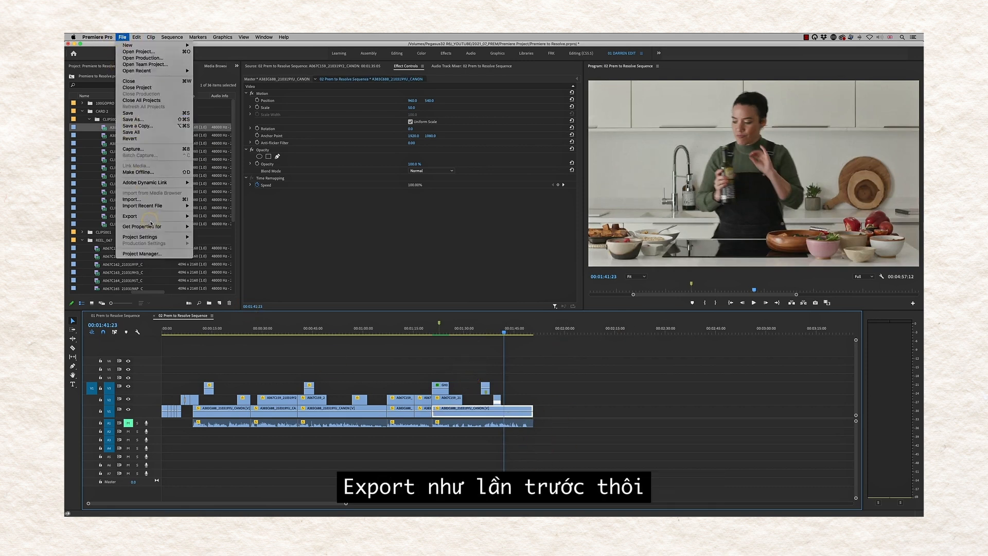
pyautogui.moveTo(159, 218)
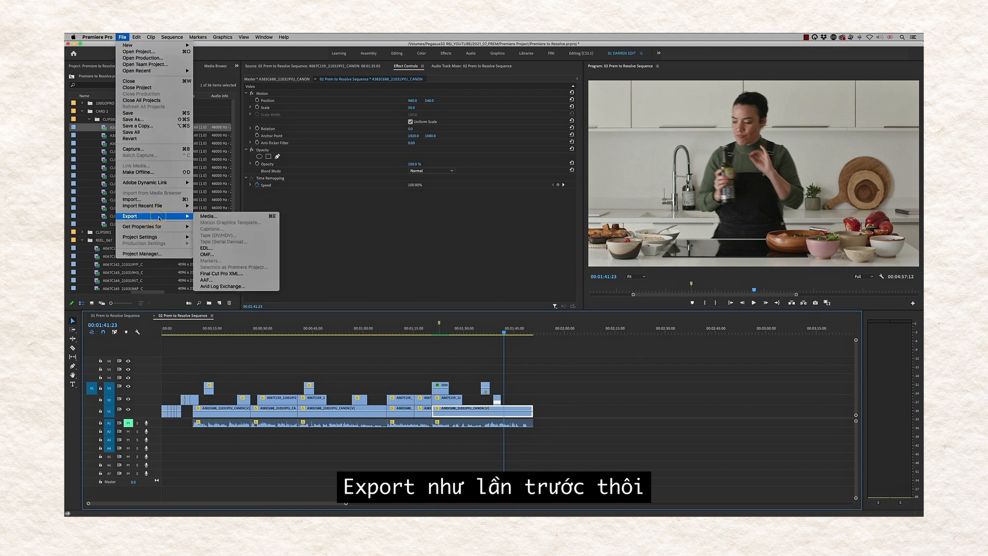
pyautogui.click(238, 273)
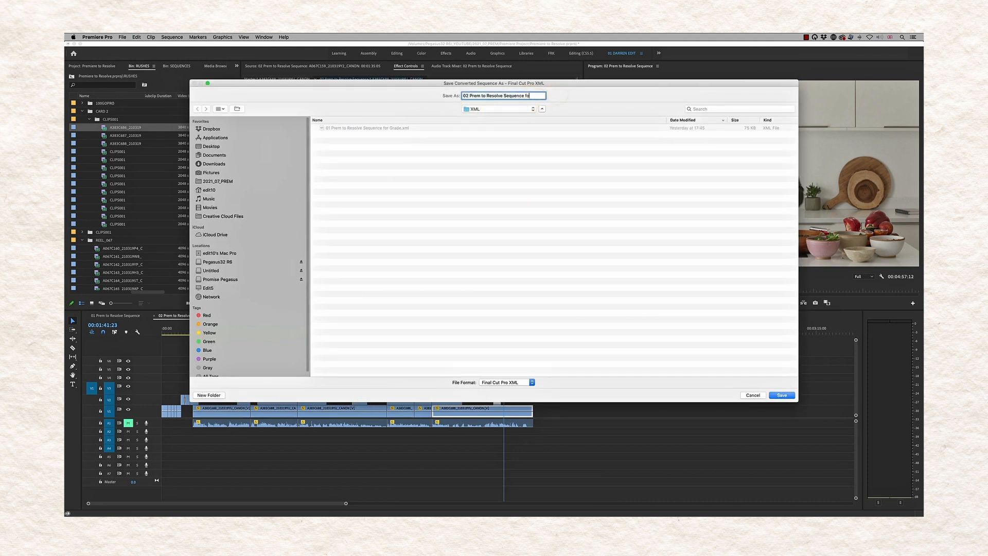
pyautogui.click(466, 98)
pyautogui.click(791, 397)
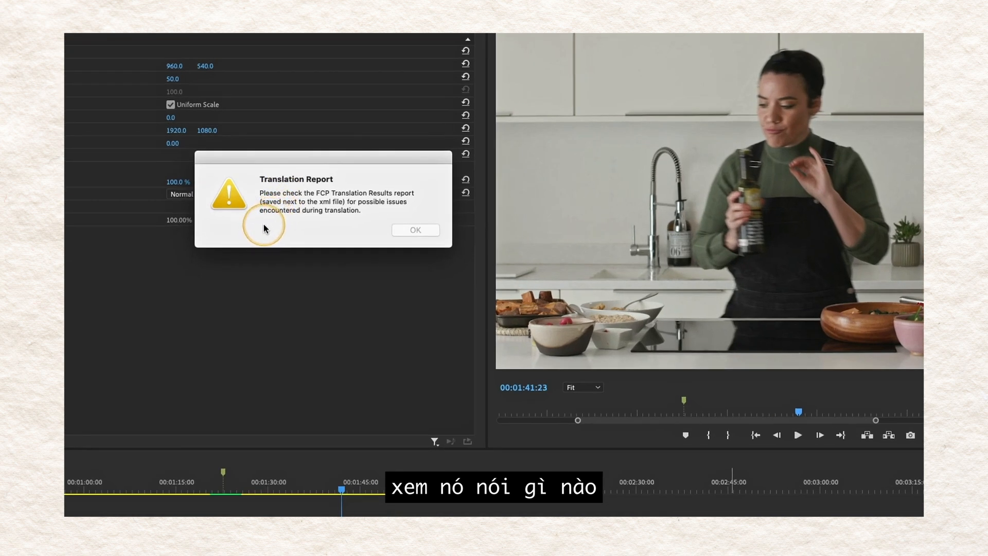
# - Preview the FCP Translation Results report showing the untranslated Lens Flare on GH010009.MP4
pyautogui.click(417, 230)
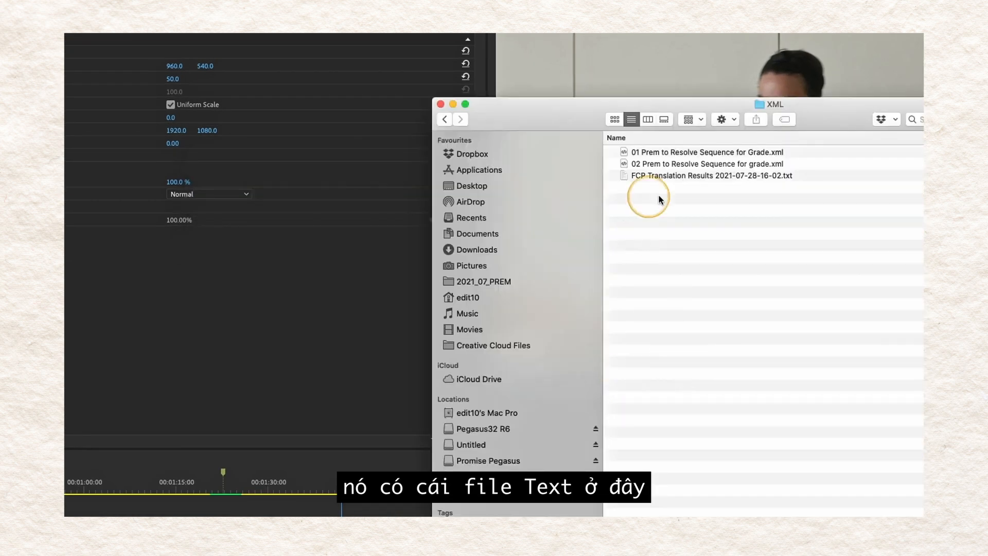
pyautogui.click(669, 175)
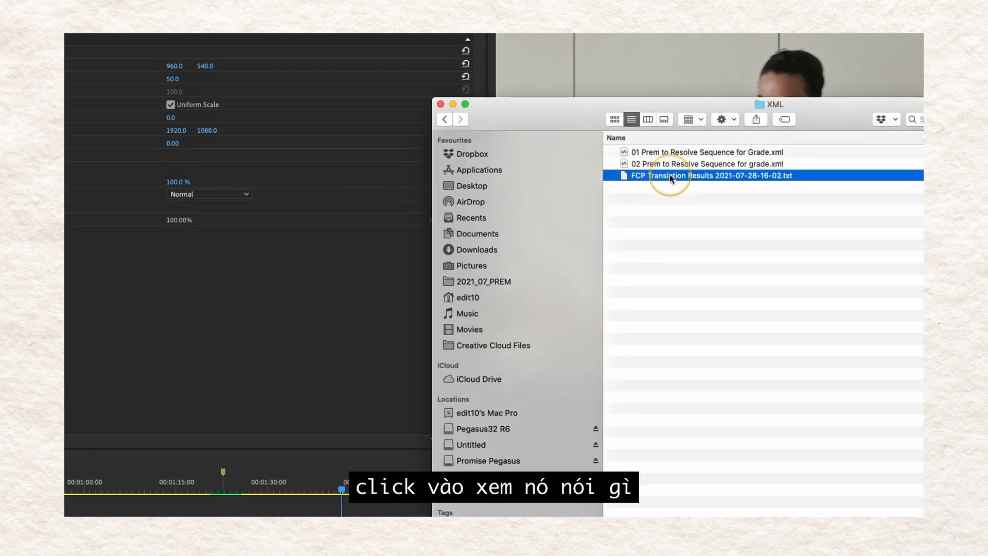
pyautogui.press('space')
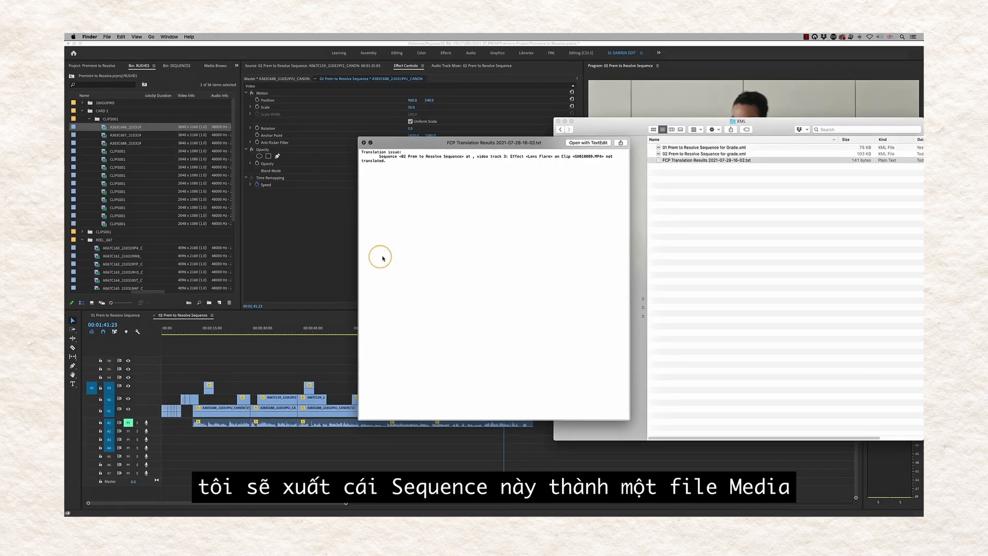
# - Close the report and XML folder, then set an Out point at the sequence end, 00:01:50:20
pyautogui.click(364, 143)
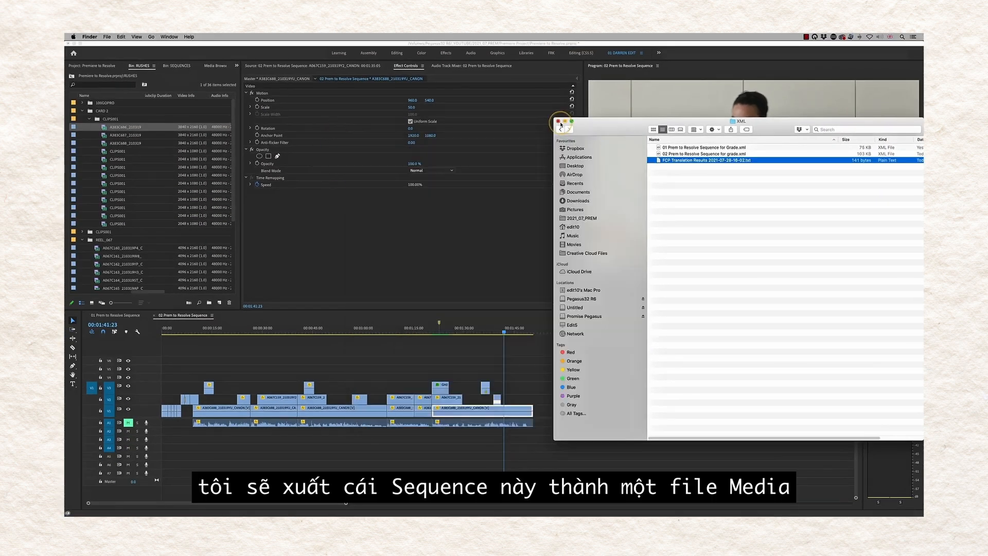
pyautogui.click(558, 121)
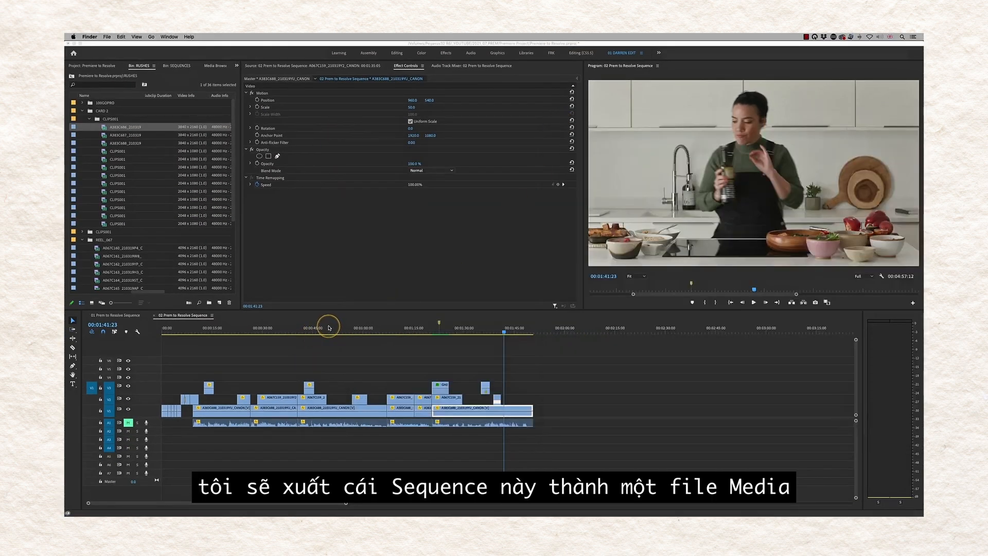
pyautogui.click(233, 332)
pyautogui.moveTo(174, 329); pyautogui.dragTo(150, 327)
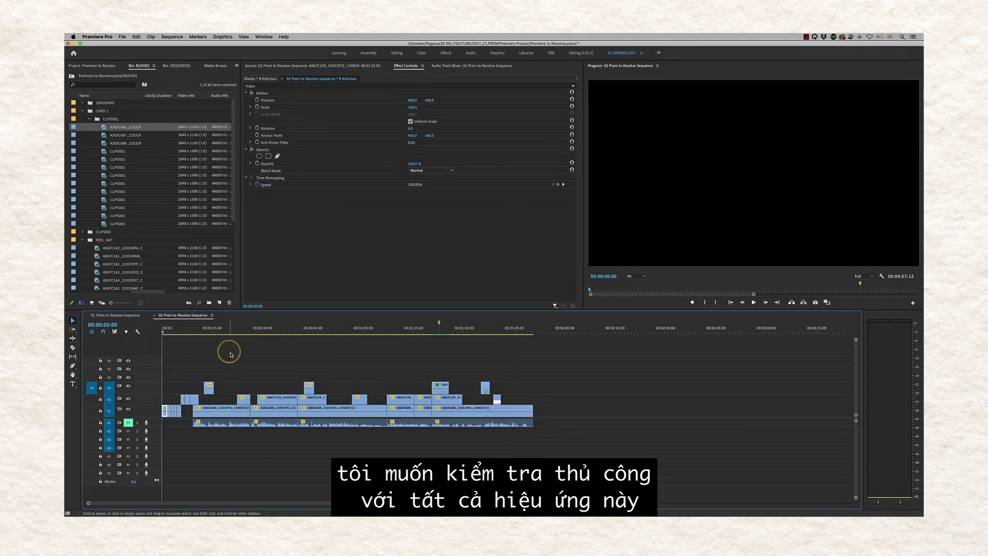
pyautogui.click(544, 330)
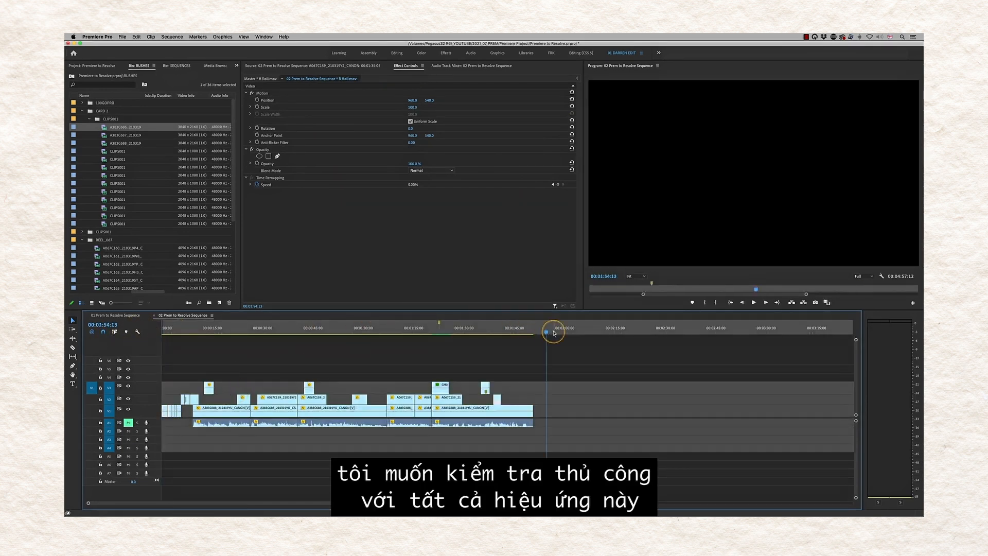
pyautogui.press('o')
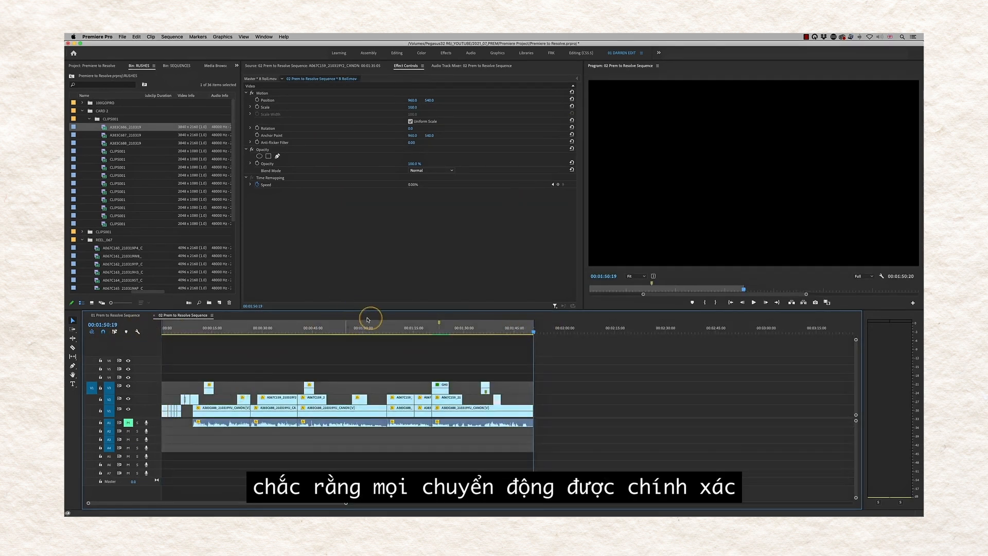
# - Check the split-screen shot near 01:18 and bring up the sequence's Export Settings
pyautogui.moveTo(417, 331); pyautogui.dragTo(424, 331)
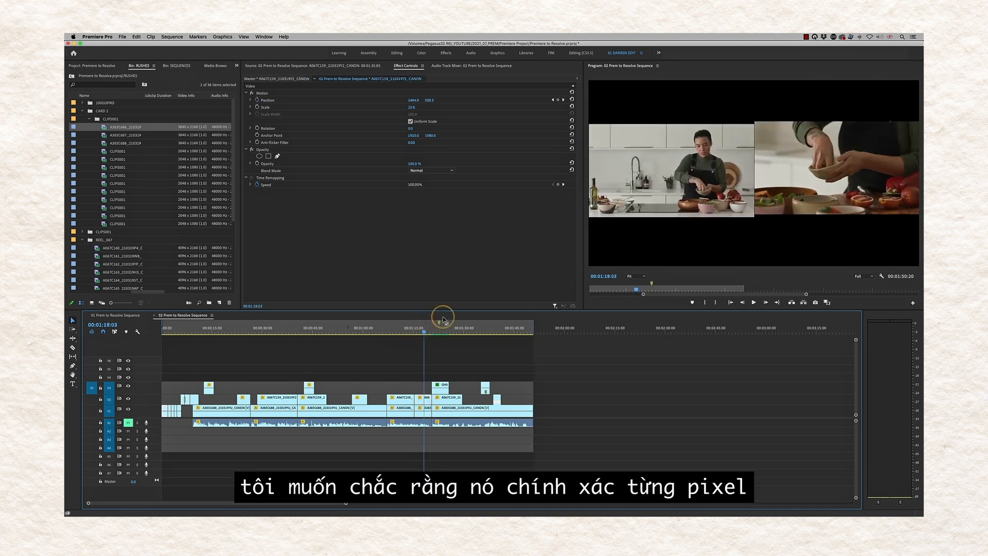
pyautogui.click(393, 431)
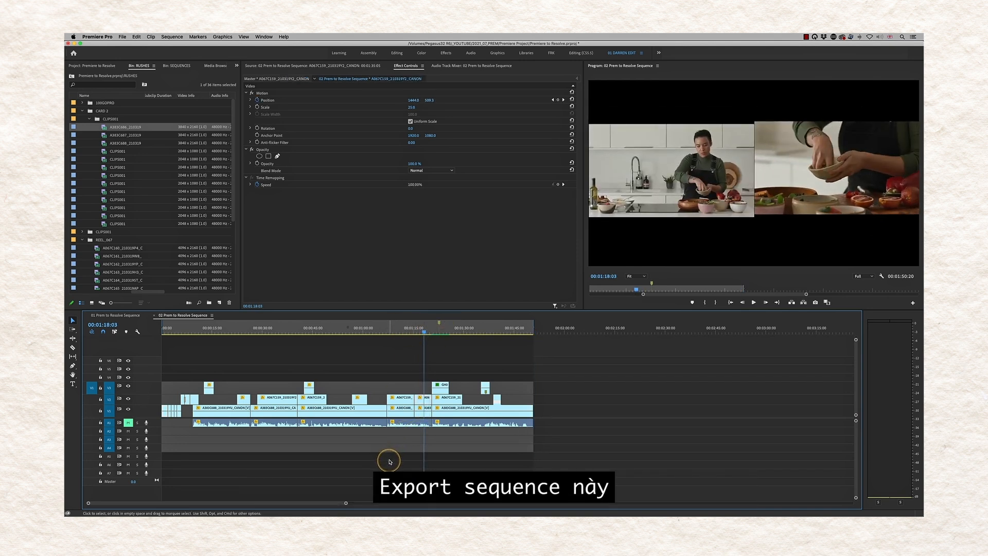
pyautogui.press('super+m')
# - Export '02a Prem to Resolve Sequence REF BITC' to the Reference File folder with Timecode Overlay enabled
pyautogui.click(606, 178)
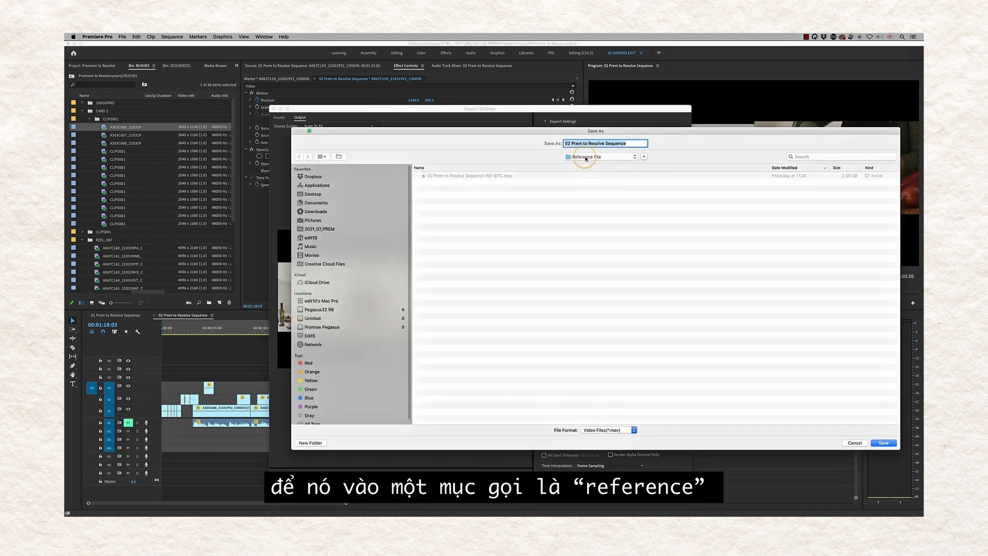
pyautogui.click(494, 185)
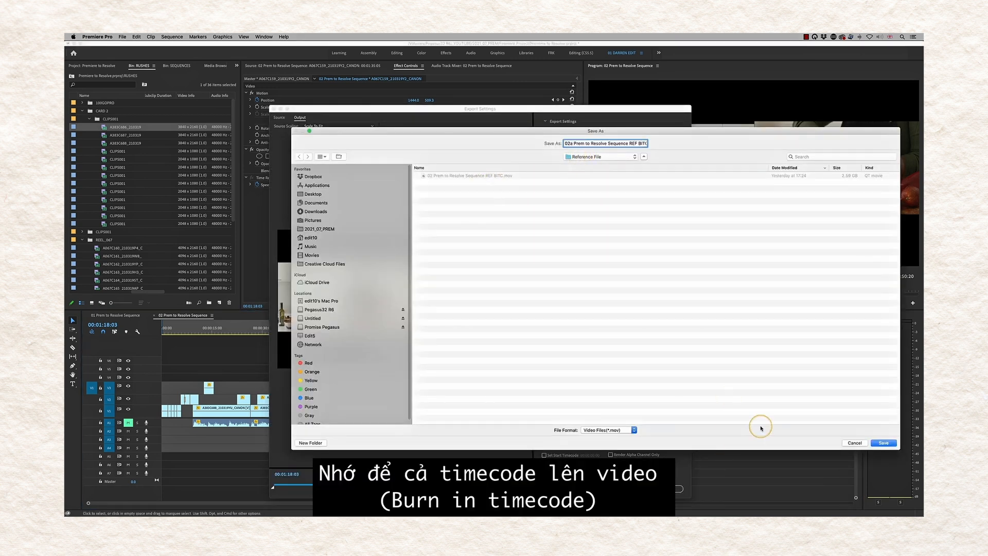
pyautogui.click(886, 442)
pyautogui.click(548, 260)
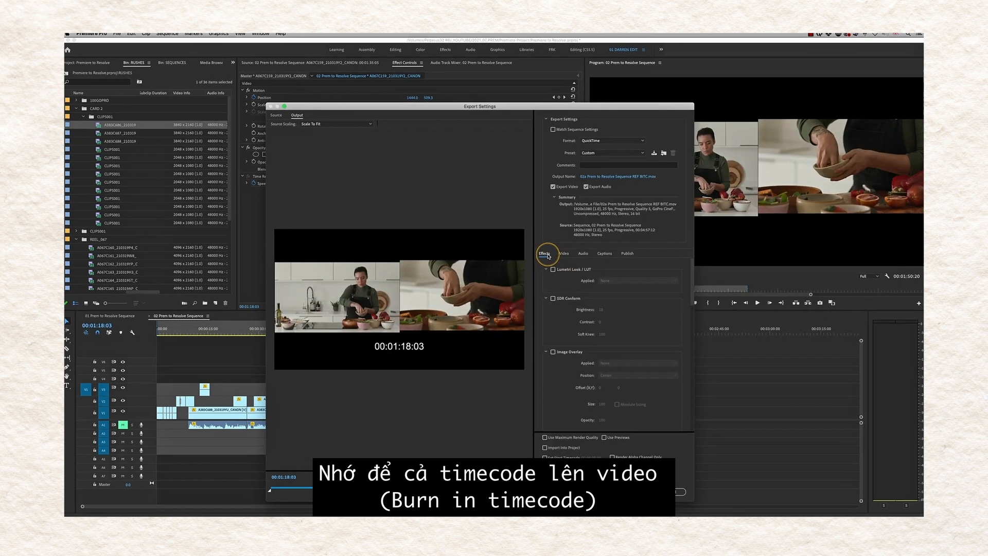
pyautogui.moveTo(830, 310); pyautogui.dragTo(825, 445)
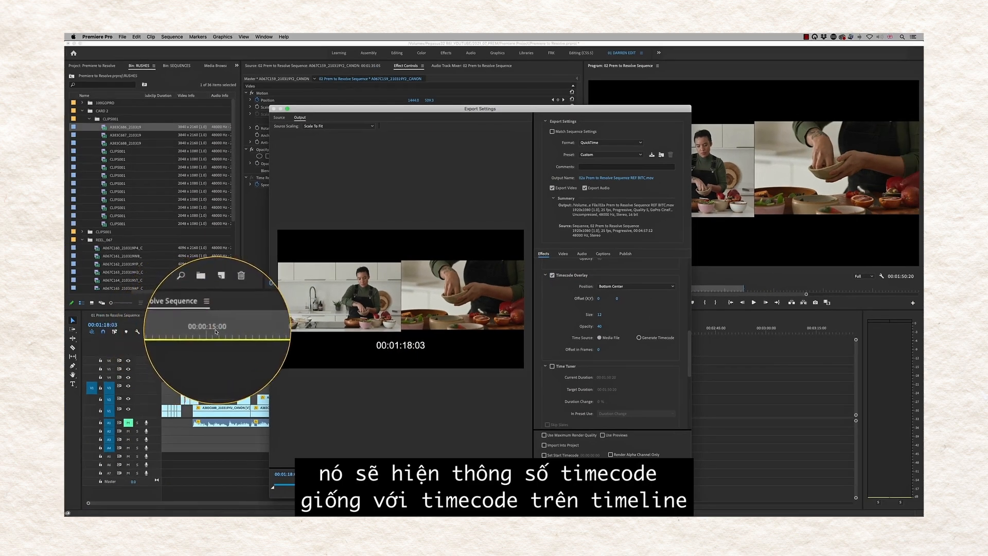
pyautogui.click(635, 489)
pyautogui.moveTo(533, 516)
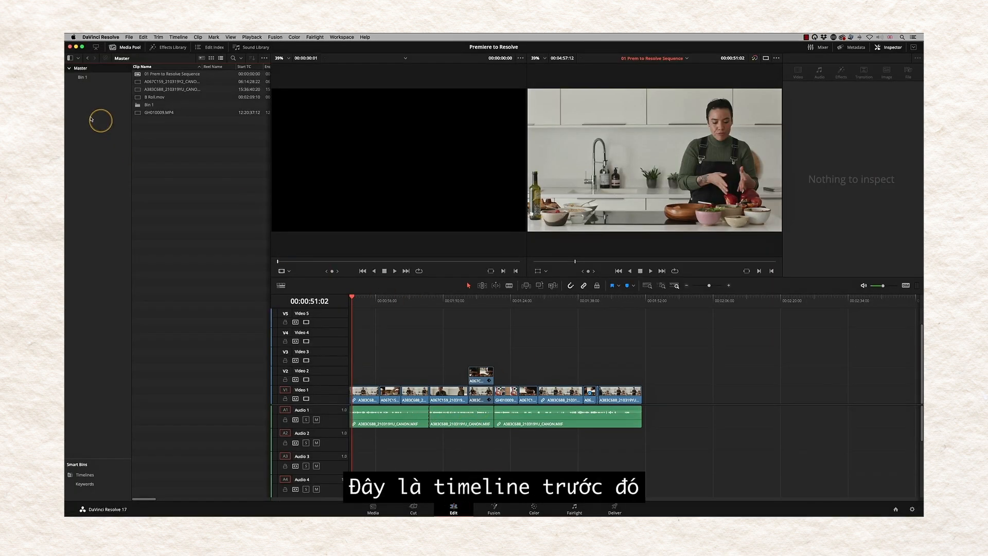
# - Create an XMLs bin and move the old 01 Prem to Resolve Sequence timeline into it
pyautogui.rightClick(84, 102)
pyautogui.click(98, 107)
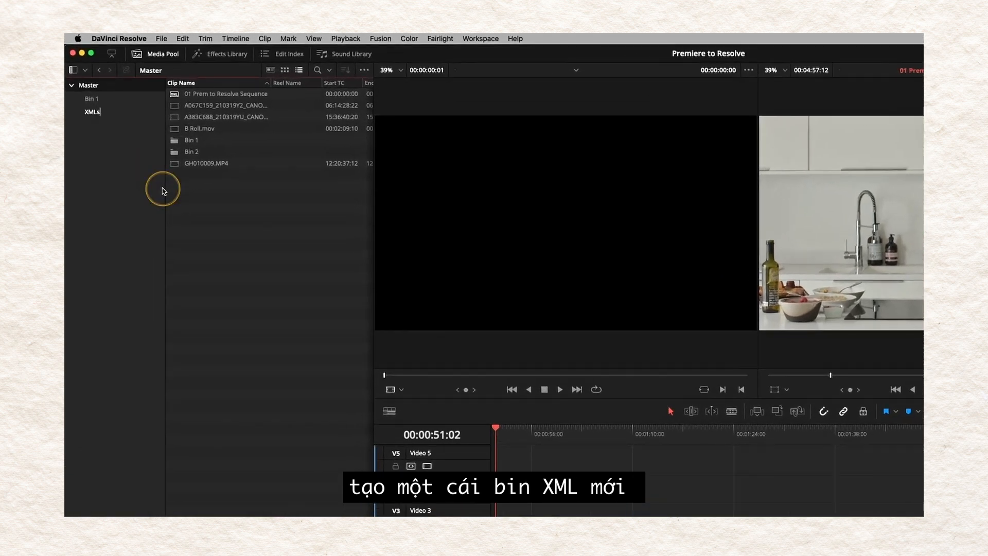
pyautogui.write('XMLs')
pyautogui.press('Return')
pyautogui.click(177, 96)
pyautogui.moveTo(176, 96); pyautogui.dragTo(92, 112)
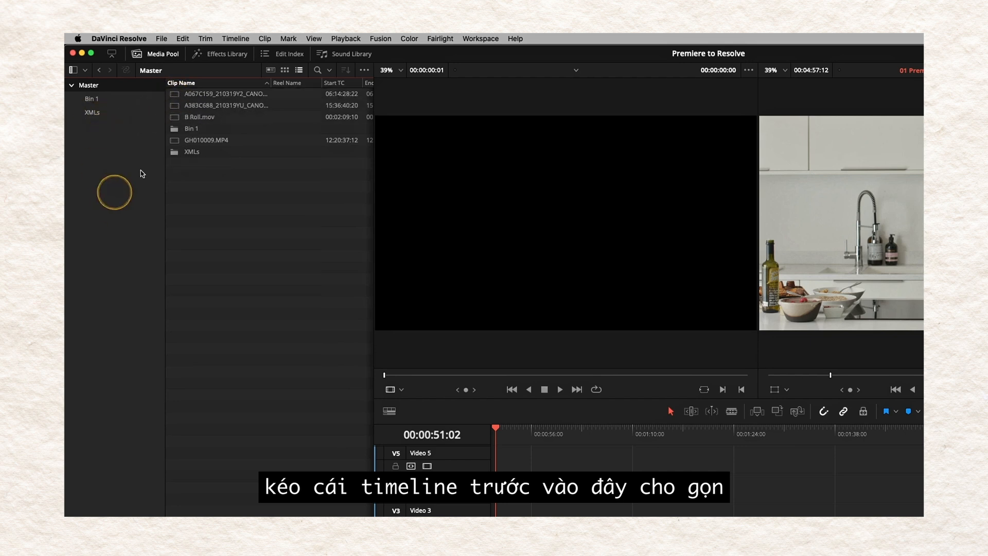
pyautogui.click(84, 113)
# - Import '02 Prem to Resolve Sequence for grade.xml' as a 1920 x 1080 timeline
pyautogui.rightClick(204, 150)
pyautogui.moveTo(243, 159)
pyautogui.moveTo(452, 172)
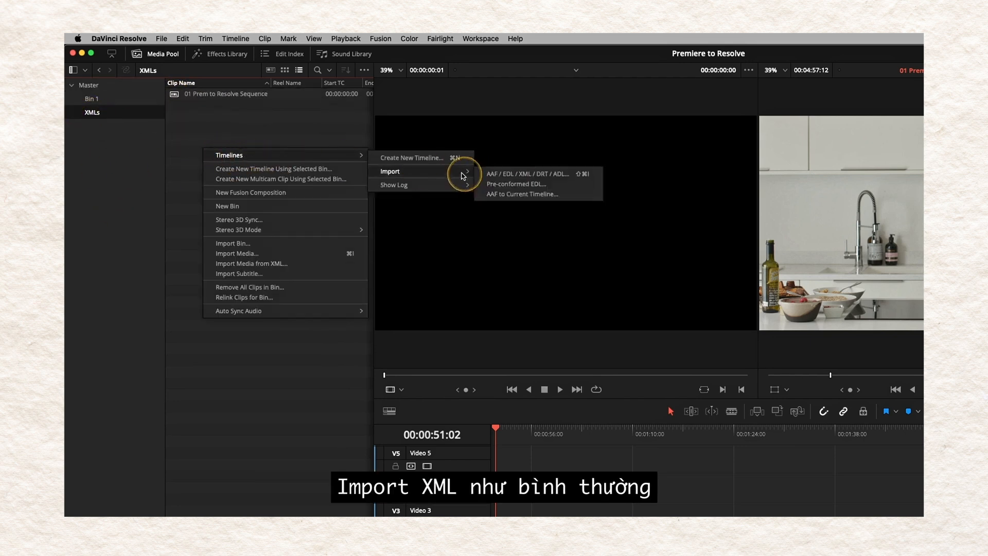
pyautogui.click(499, 175)
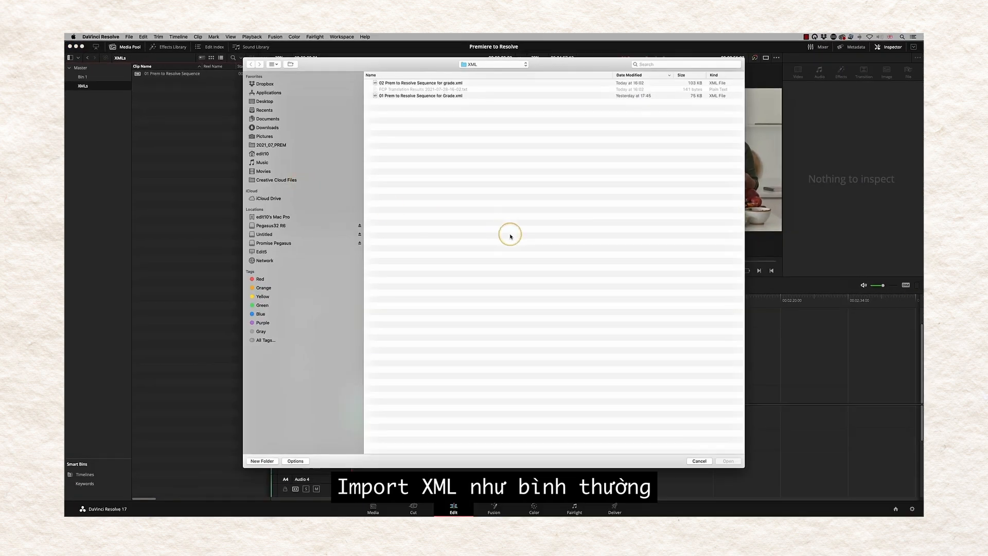
pyautogui.click(389, 83)
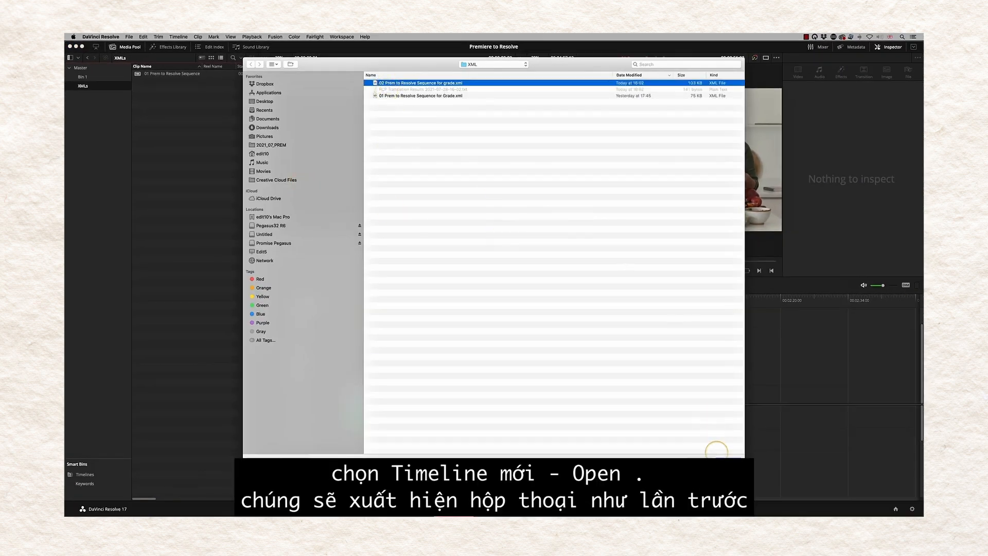
pyautogui.click(729, 456)
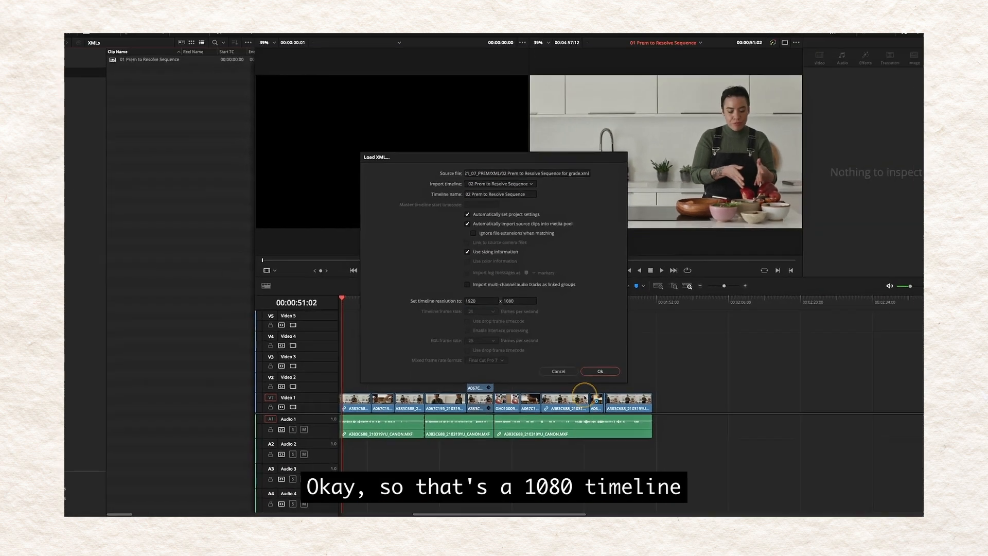
pyautogui.click(600, 371)
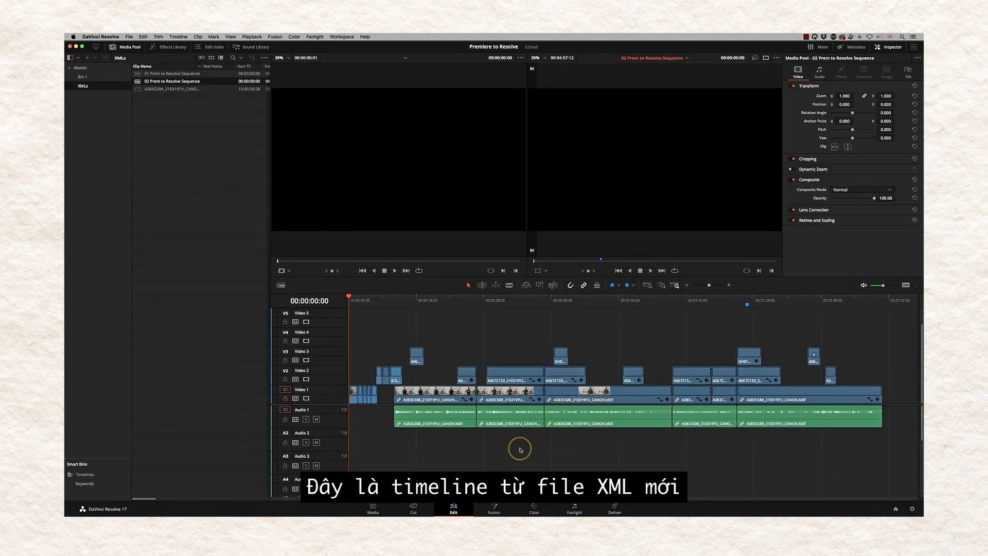
# - Play from about 01:15 and stop on the shrunken split-screen shot near 01:18
pyautogui.click(498, 465)
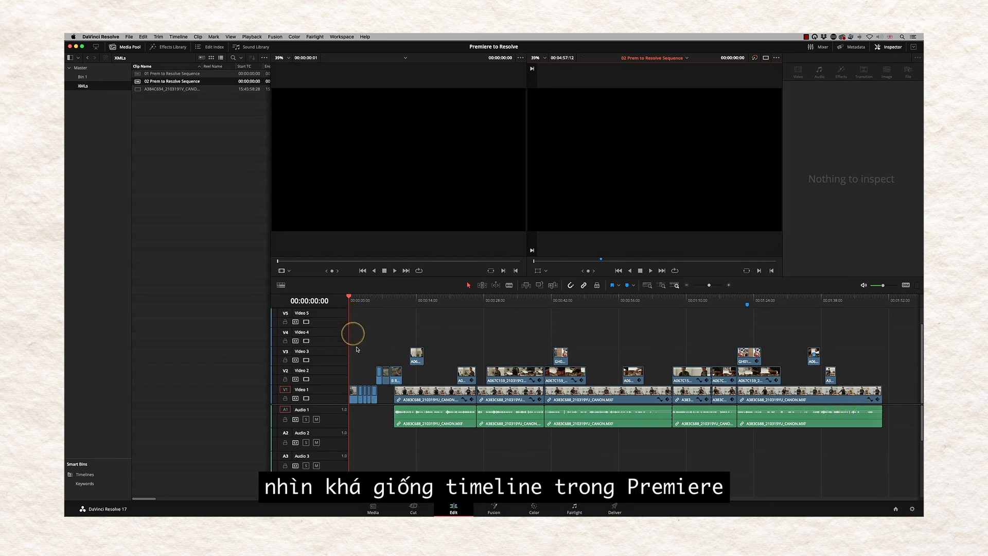
pyautogui.moveTo(353, 299); pyautogui.dragTo(710, 304)
pyautogui.press('space')
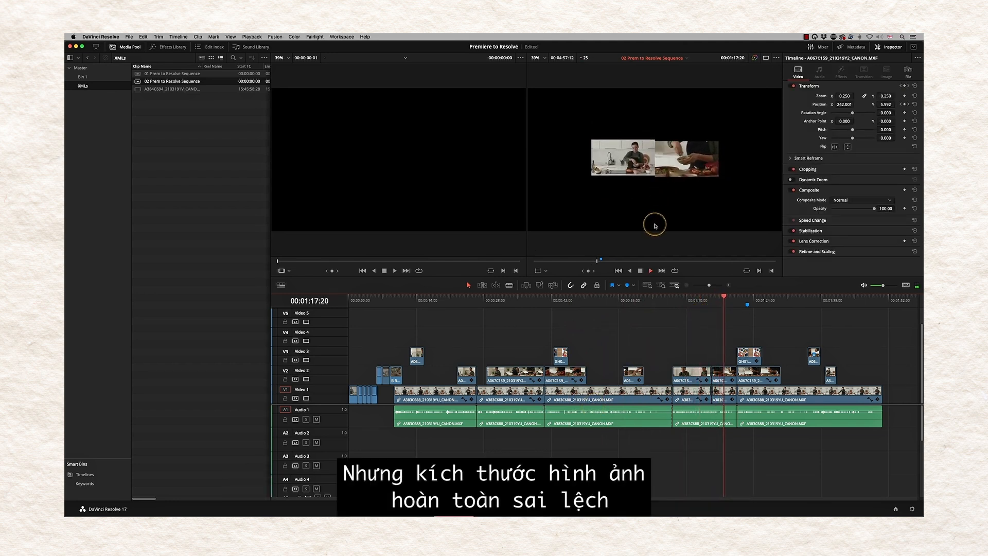
pyautogui.press('space')
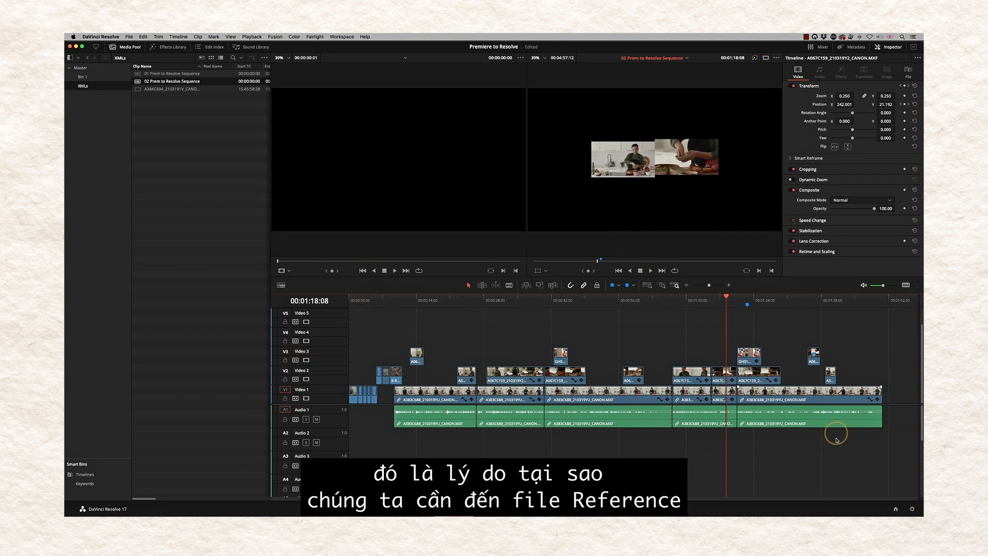
# - Set mismatched-resolution input scaling to 'Center crop with no resizing' and save the project settings
pyautogui.click(912, 509)
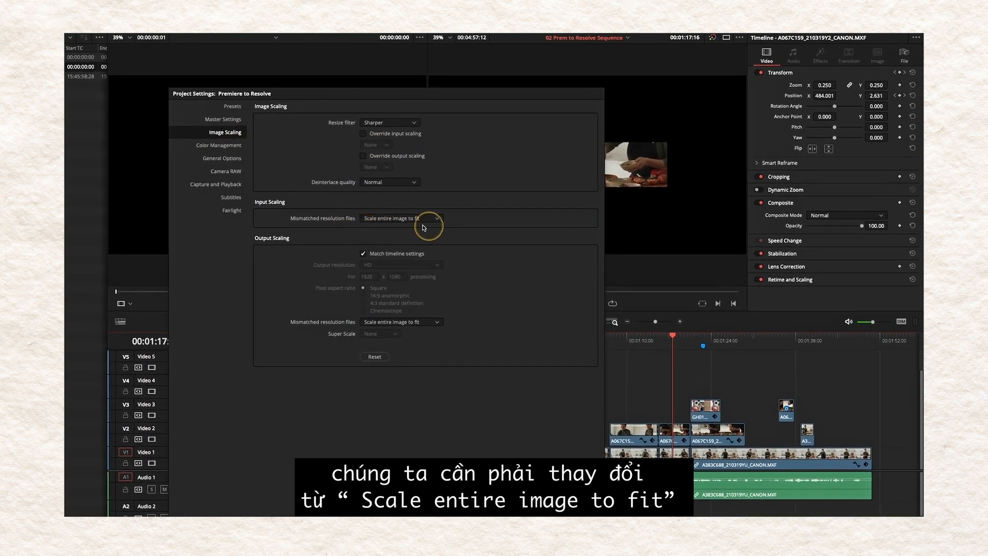
pyautogui.click(438, 221)
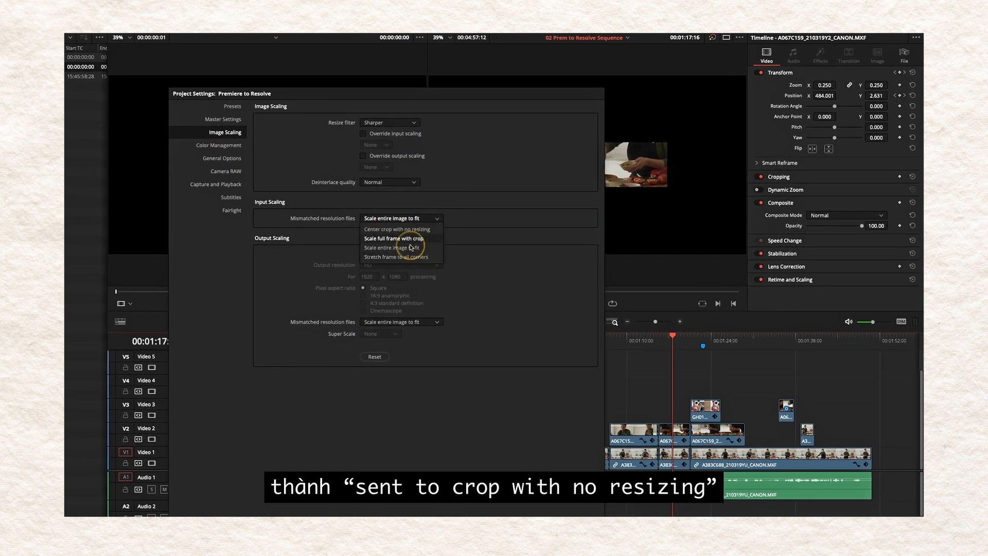
pyautogui.click(404, 230)
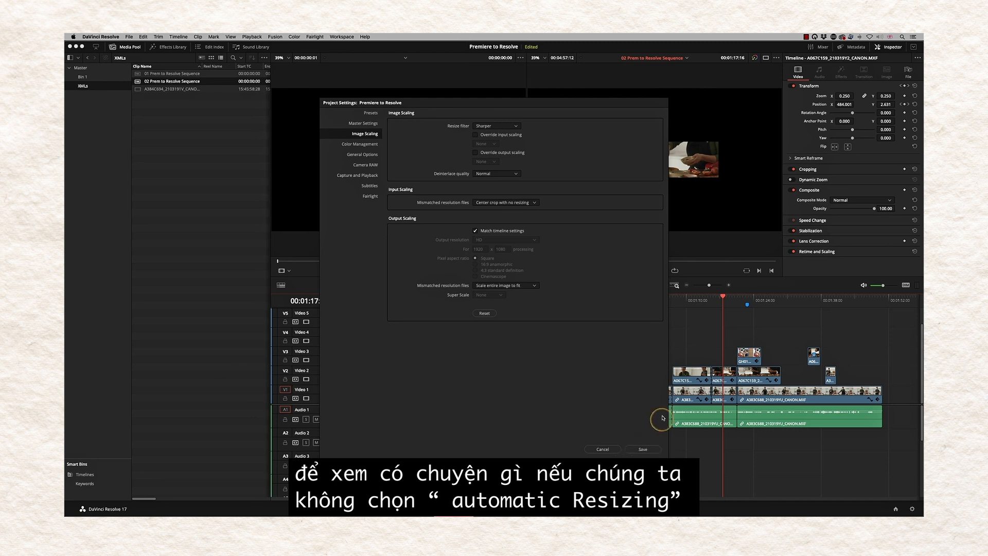
pyautogui.click(637, 452)
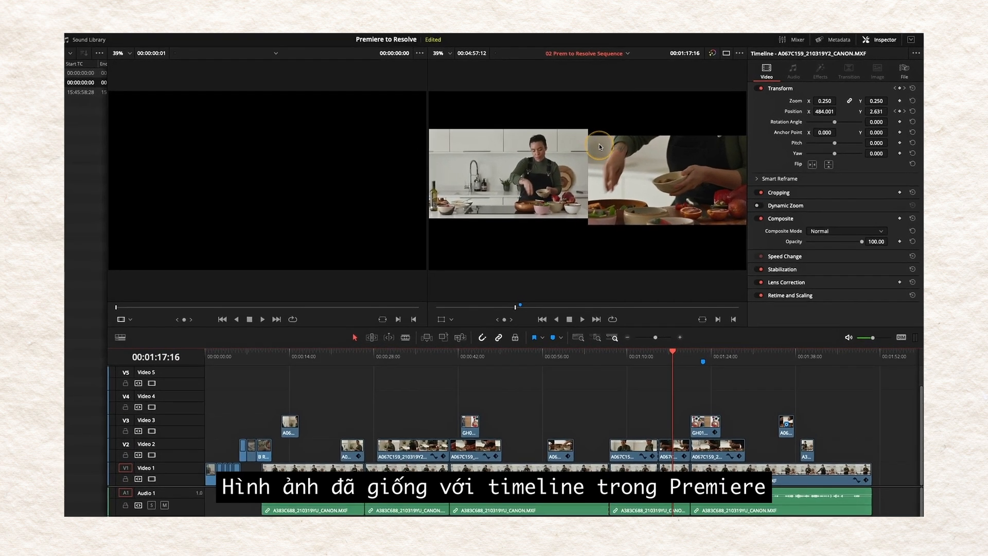
# - Play the olive-oil pouring shot from near 01:38 and stop at 01:40:06
pyautogui.moveTo(675, 352)
pyautogui.mouseDown()
pyautogui.moveTo(721, 355)
pyautogui.moveTo(468, 406)
pyautogui.mouseUp()
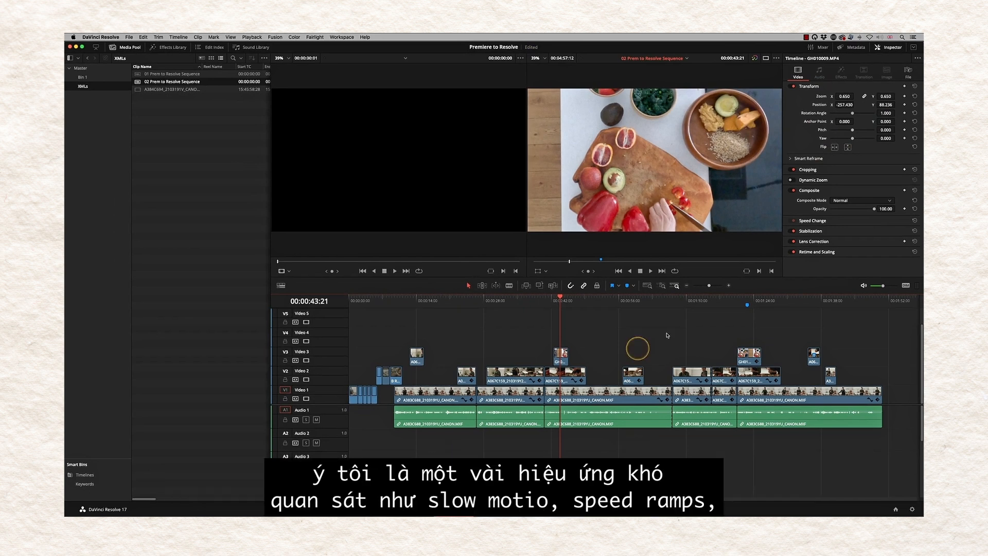
pyautogui.click(825, 306)
pyautogui.press('space')
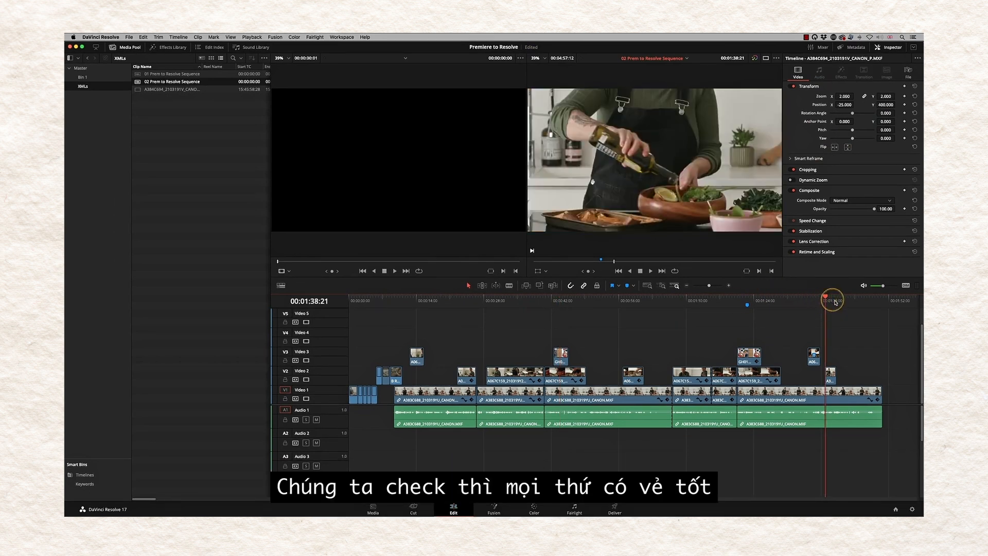
pyautogui.press('space')
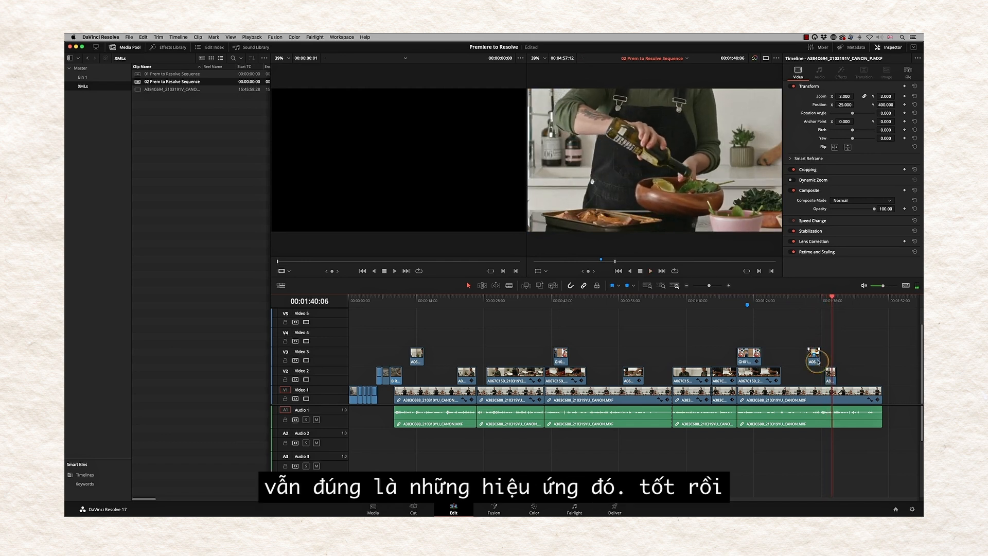
# - Expand the shot's Speed Change in the Inspector to show 26.55%
pyautogui.click(808, 221)
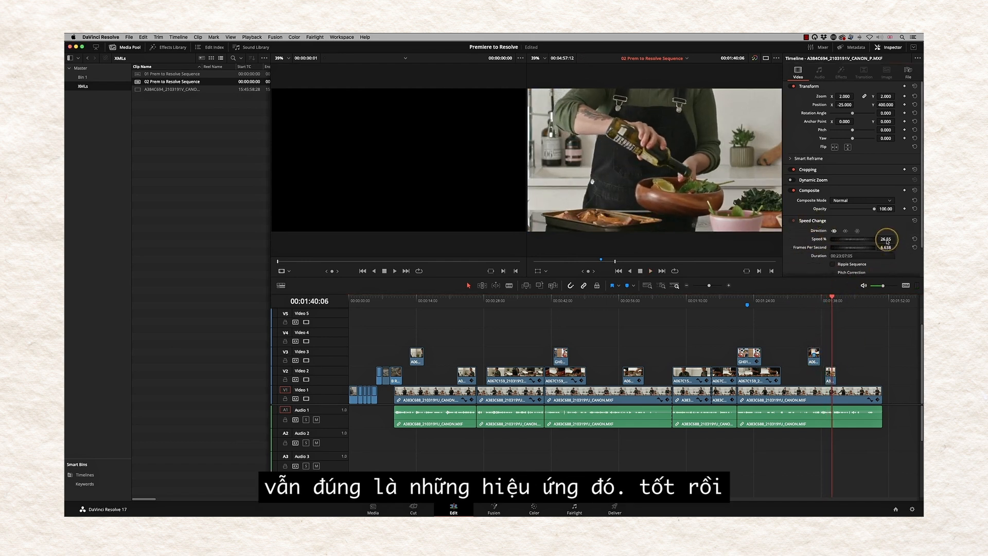
pyautogui.click(721, 410)
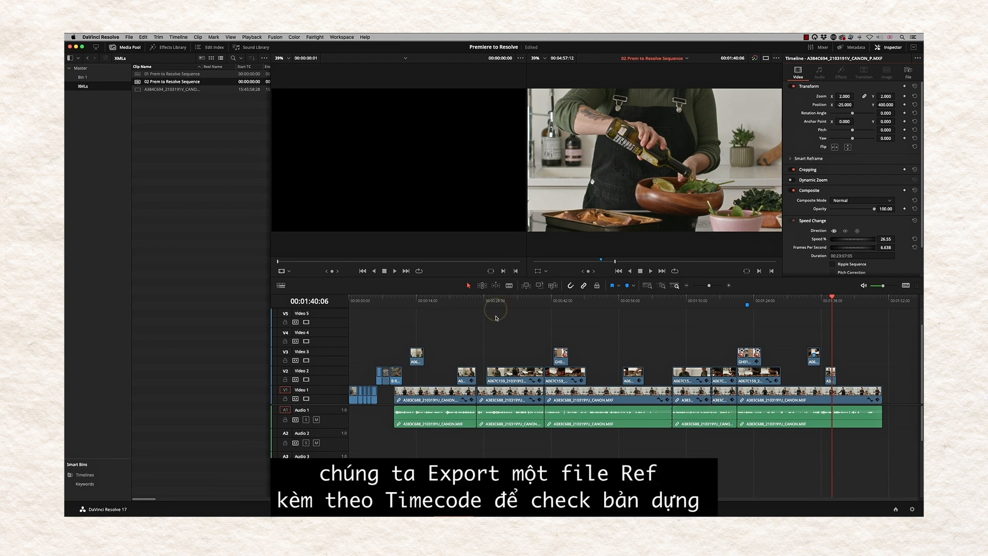
pyautogui.click(389, 386)
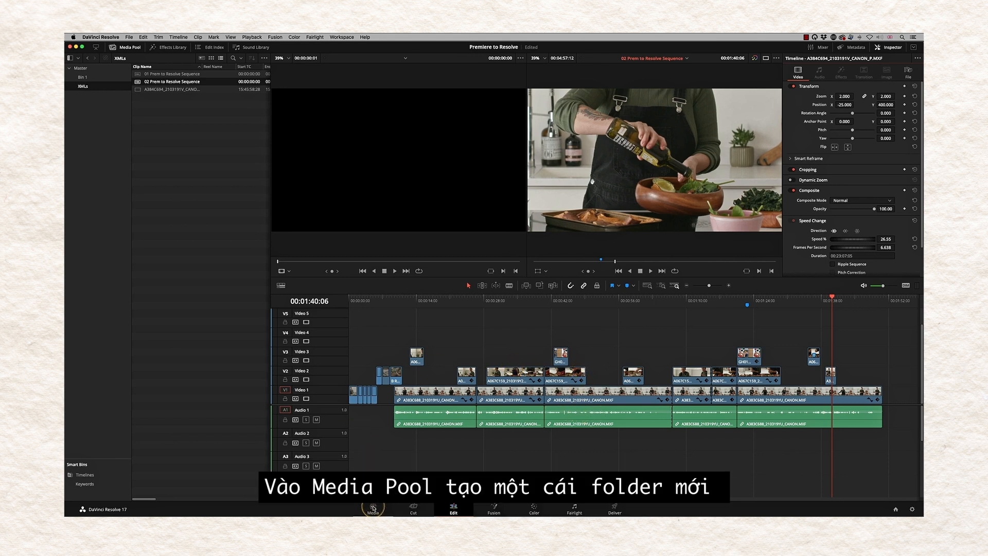
# - On the Media page, create a REF bin and move it directly under Master
pyautogui.click(373, 508)
pyautogui.rightClick(99, 337)
pyautogui.click(117, 344)
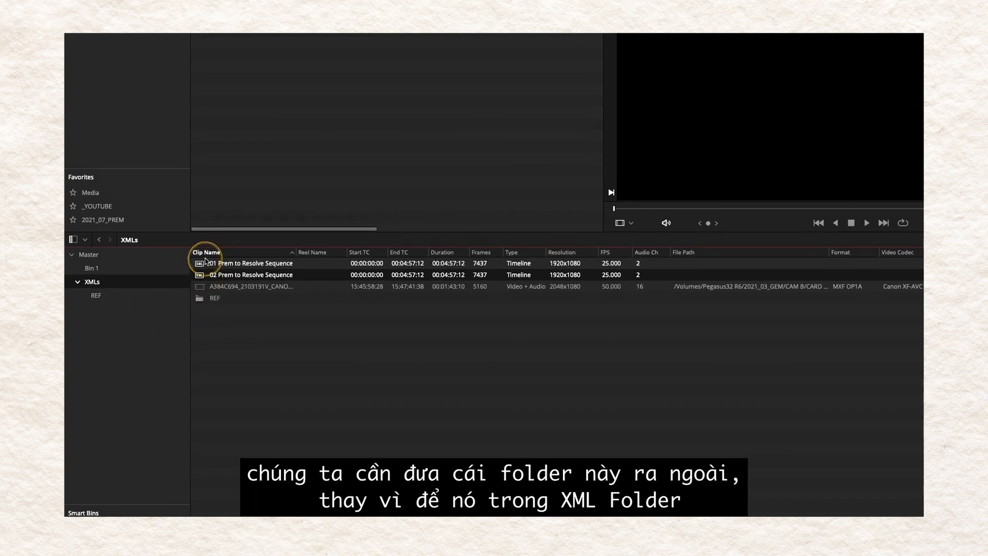
pyautogui.moveTo(97, 297); pyautogui.dragTo(87, 254)
pyautogui.click(90, 296)
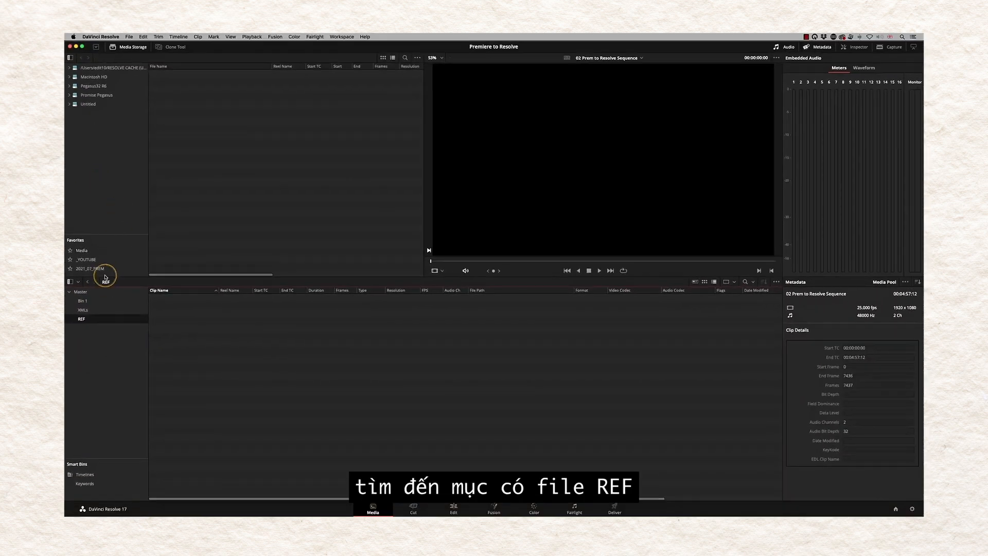
# - Import '02a Prem to Resolve Sequence REF BITC.mov' from the Reference File folder into the REF bin
pyautogui.click(102, 269)
pyautogui.doubleClick(155, 105)
pyautogui.click(168, 80)
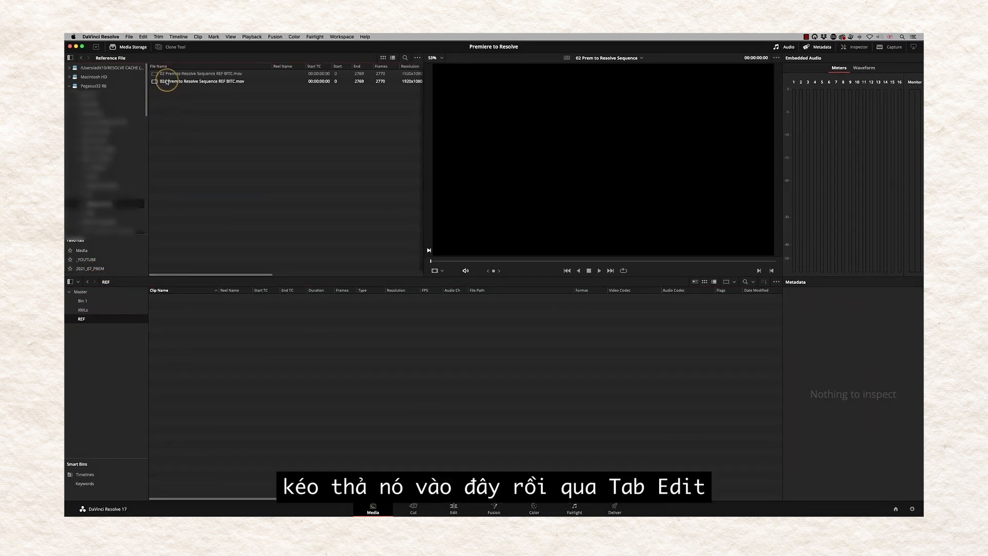
pyautogui.moveTo(154, 83); pyautogui.dragTo(125, 319)
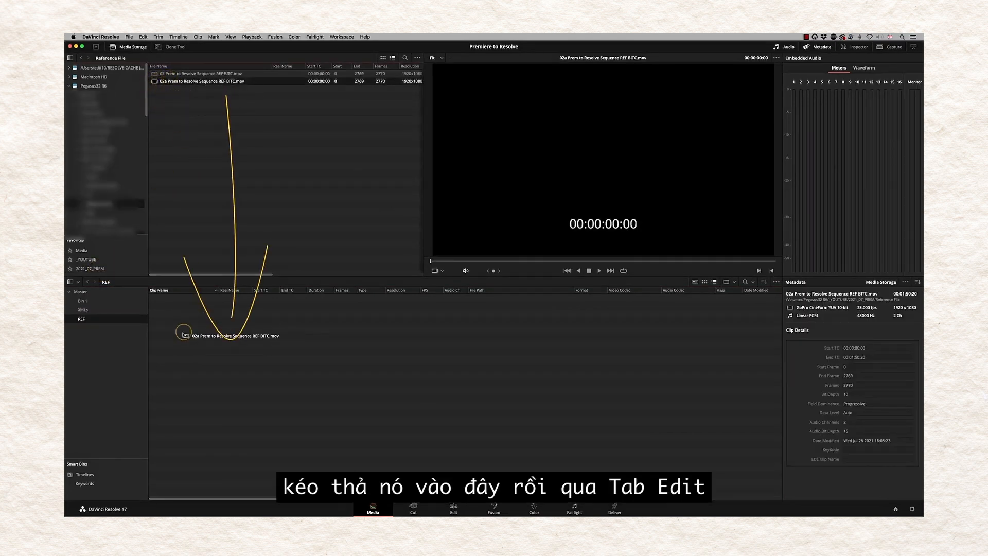
pyautogui.click(455, 509)
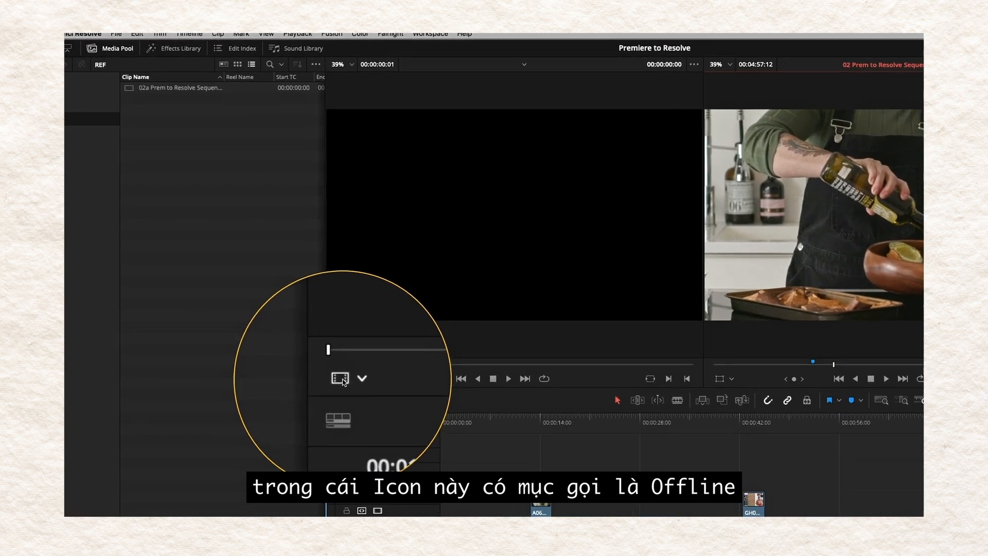
# - Set the source viewer to Offline and load the REF BITC movie as the offline reference clip
pyautogui.click(342, 380)
pyautogui.click(373, 427)
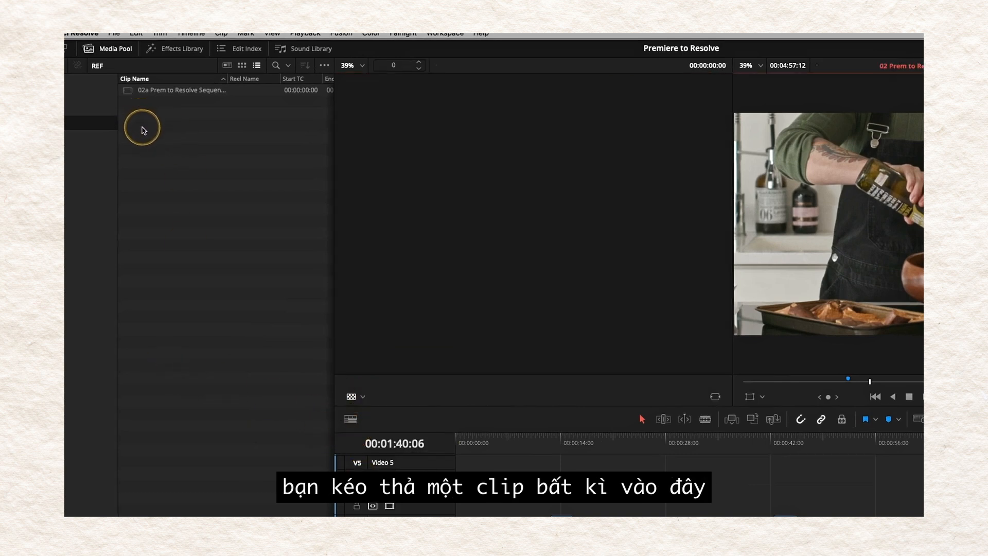
pyautogui.moveTo(128, 91); pyautogui.dragTo(528, 179)
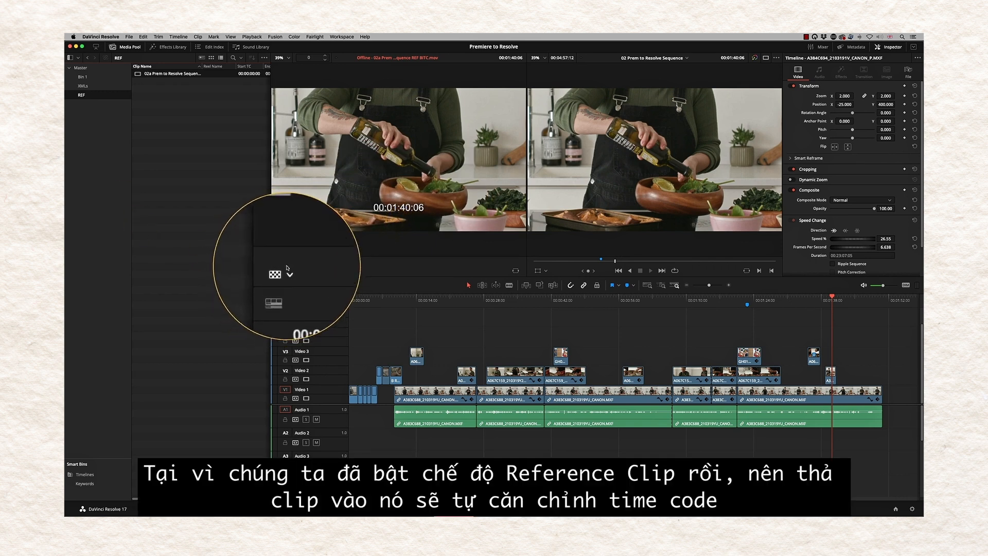
pyautogui.moveTo(848, 297); pyautogui.dragTo(284, 339)
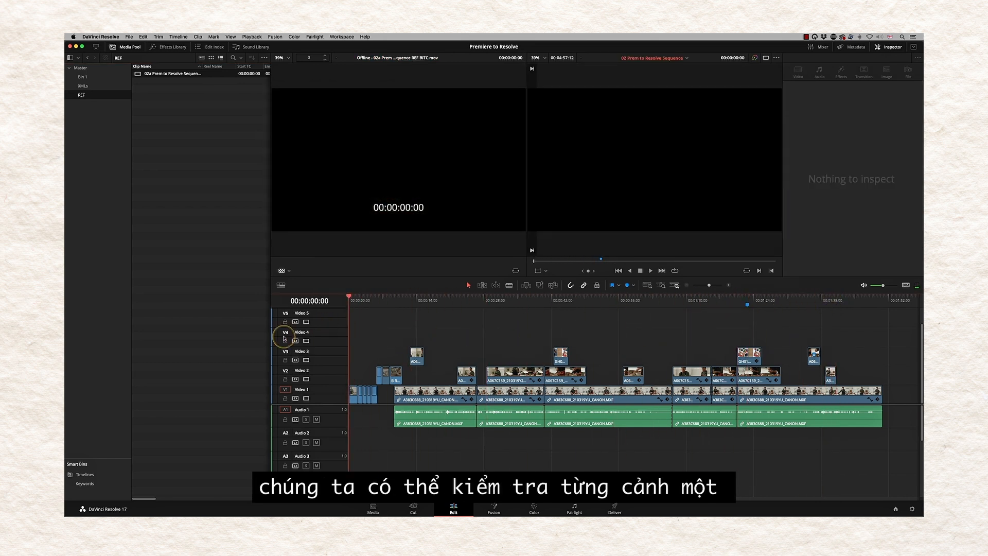
pyautogui.press('space')
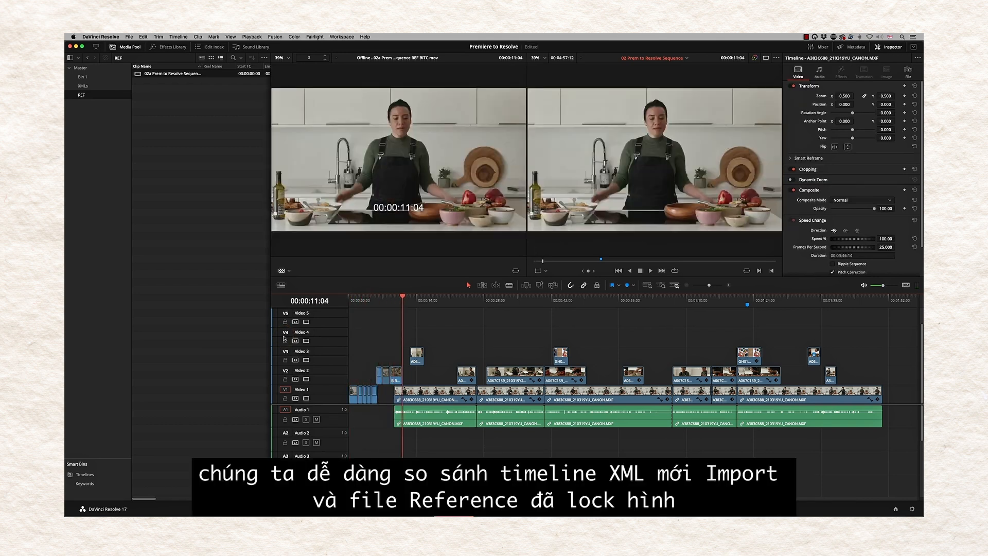
pyautogui.press('Down')
pyautogui.press('Down')
pyautogui.press('Down')
pyautogui.press('Down')
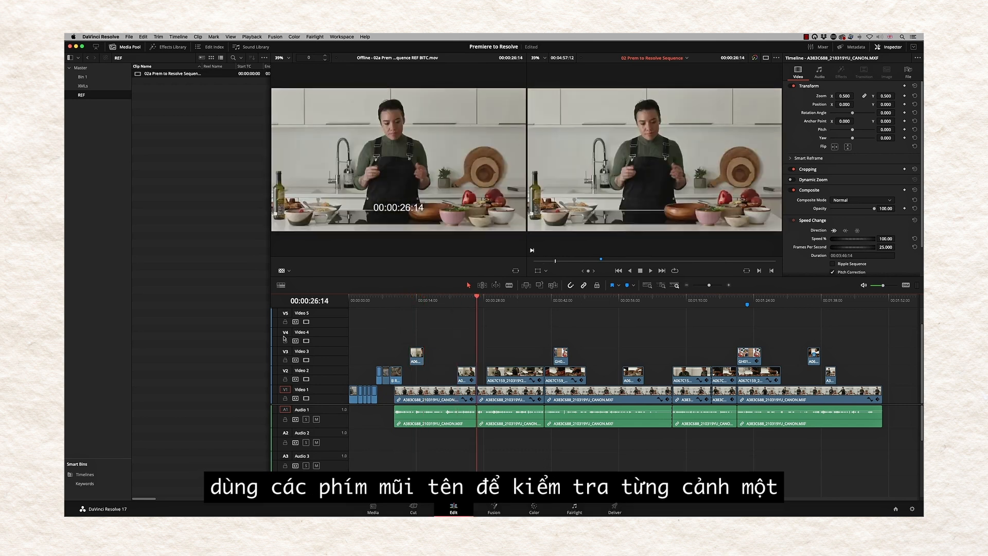
pyautogui.press('Down')
pyautogui.press('Down')
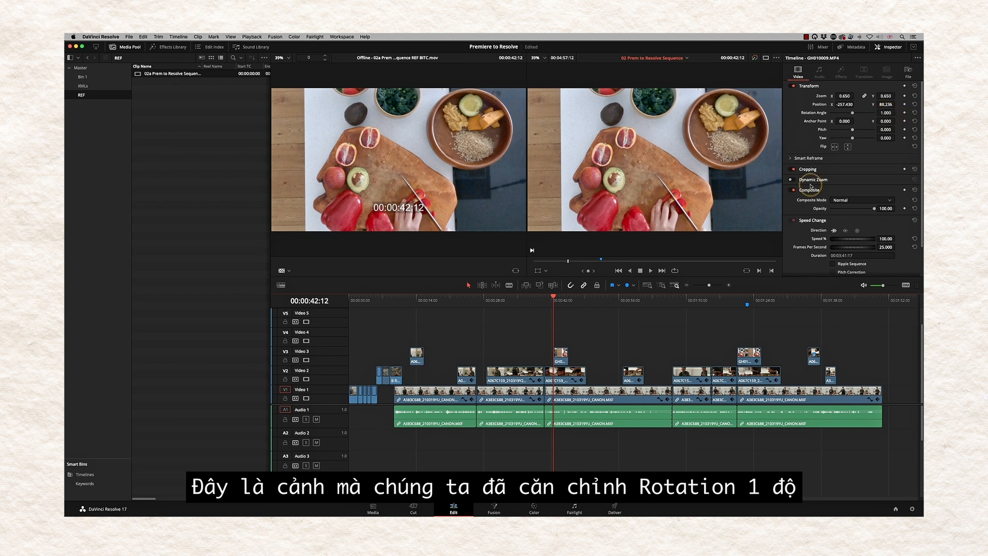
pyautogui.press('Down')
pyautogui.press('Down')
pyautogui.press('Down')
pyautogui.press('Down')
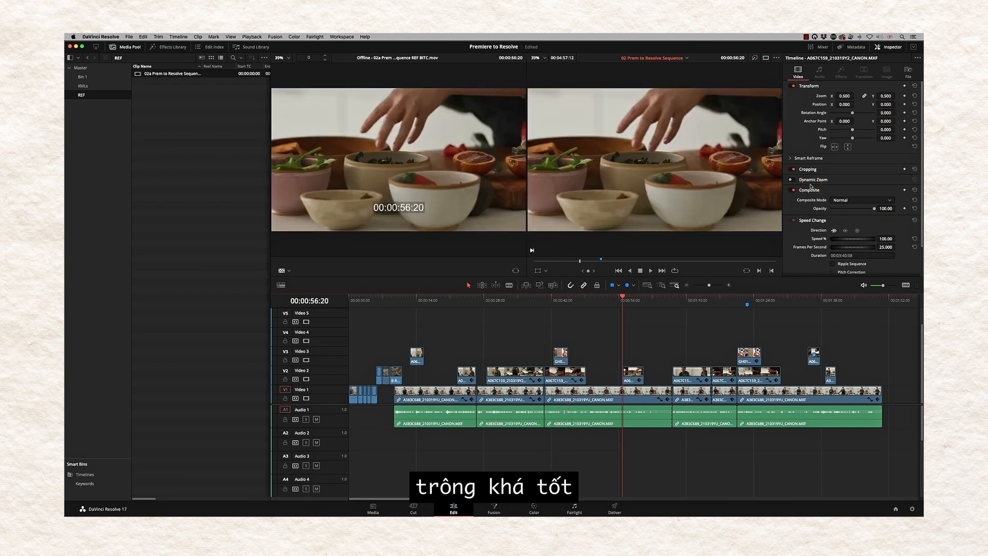
pyautogui.press('Down')
pyautogui.press('Down')
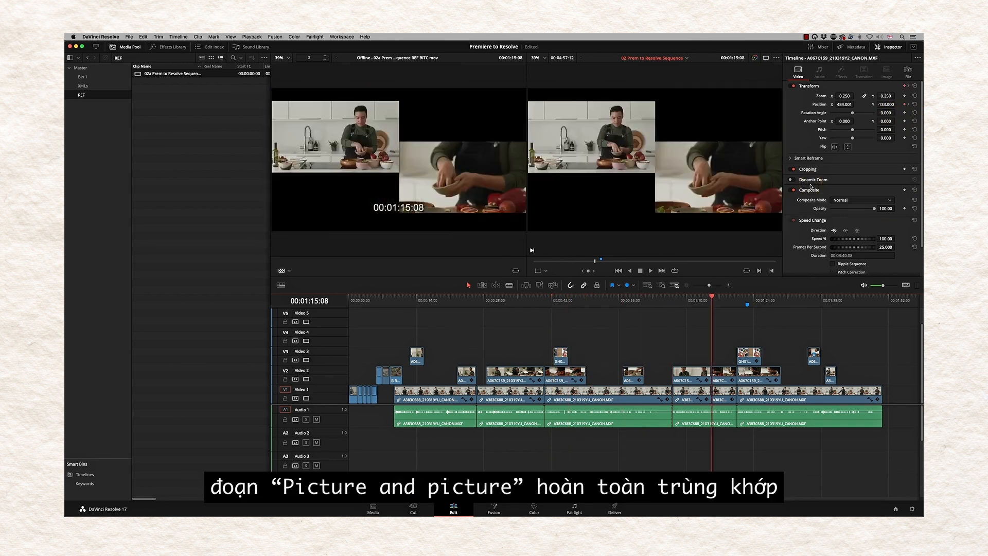
pyautogui.press('space')
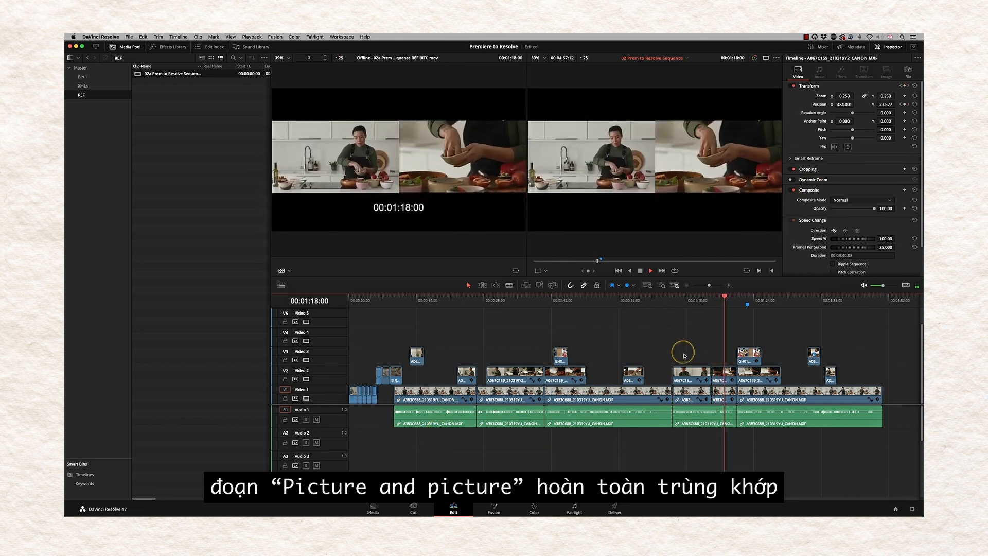
pyautogui.press('space')
pyautogui.press('Down')
pyautogui.press('space')
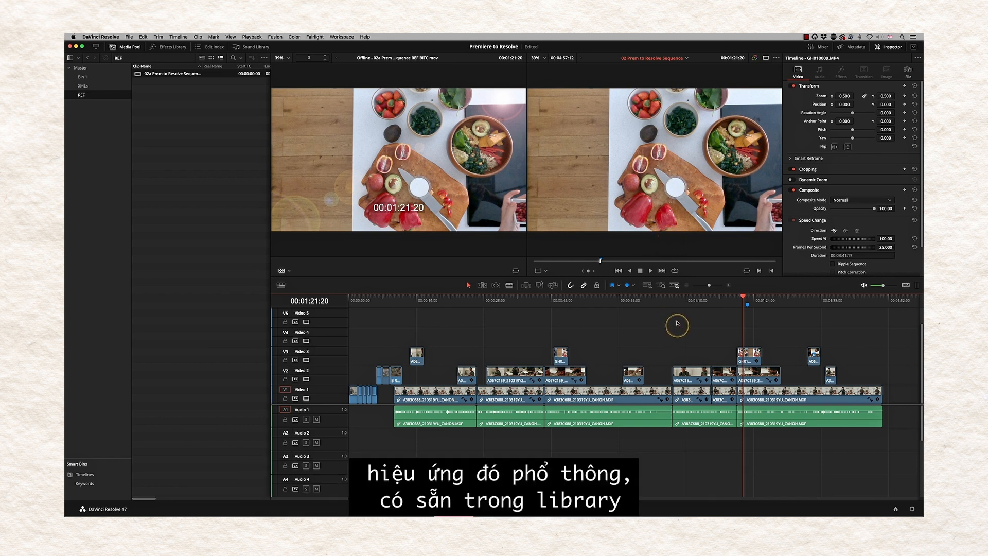
# - Apply the Open FX Lens Reflections filter to the overhead food clip
pyautogui.click(174, 48)
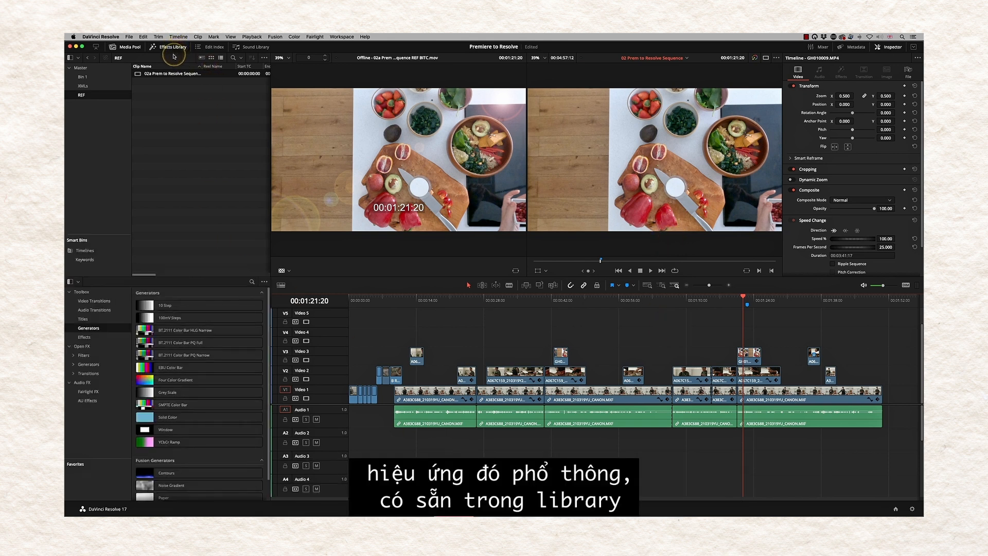
pyautogui.click(108, 319)
pyautogui.moveTo(147, 394)
pyautogui.mouseDown()
pyautogui.moveTo(515, 394)
pyautogui.moveTo(744, 360)
pyautogui.moveTo(742, 382)
pyautogui.mouseUp()
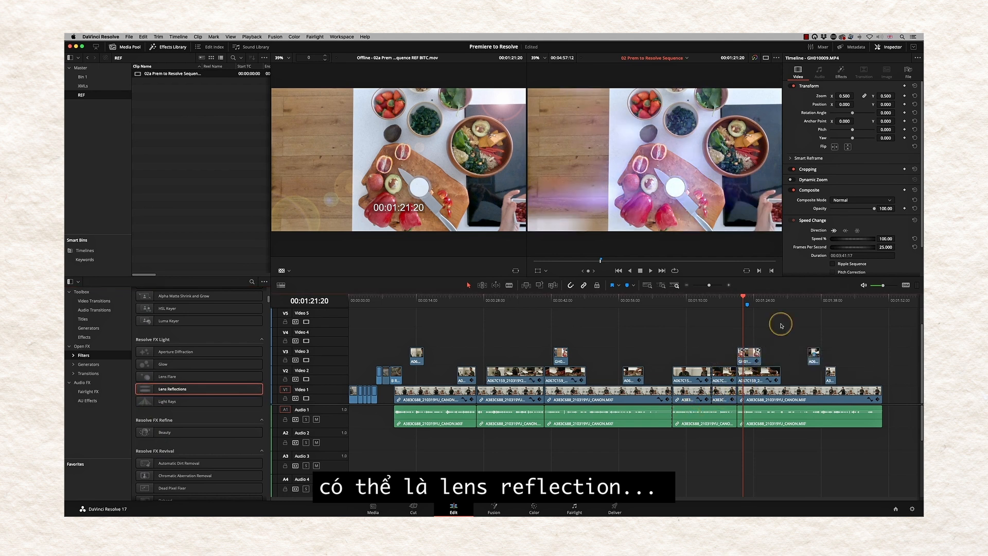
# - Play the zoom shot from 00:01:35:05 to check it against the reference
pyautogui.moveTo(747, 308)
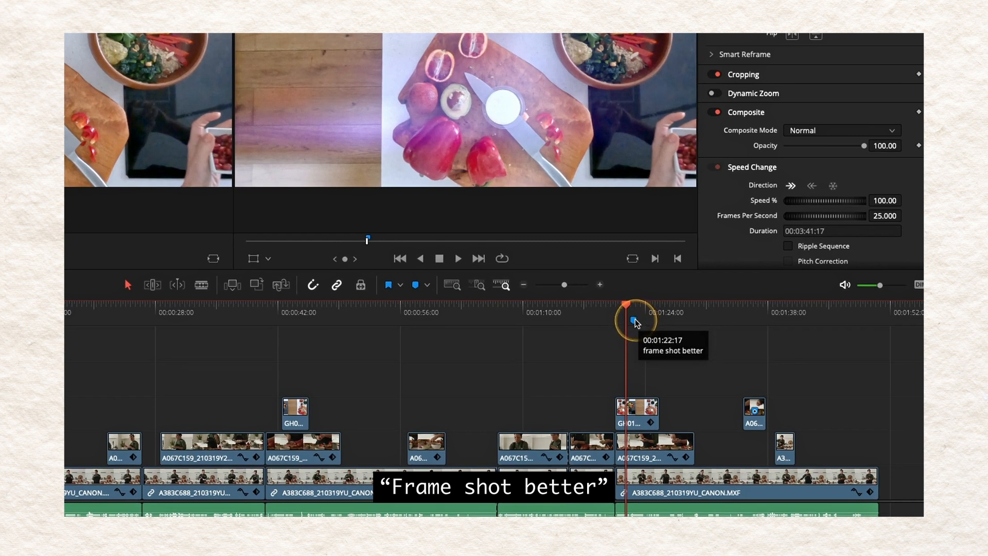
pyautogui.moveTo(754, 412)
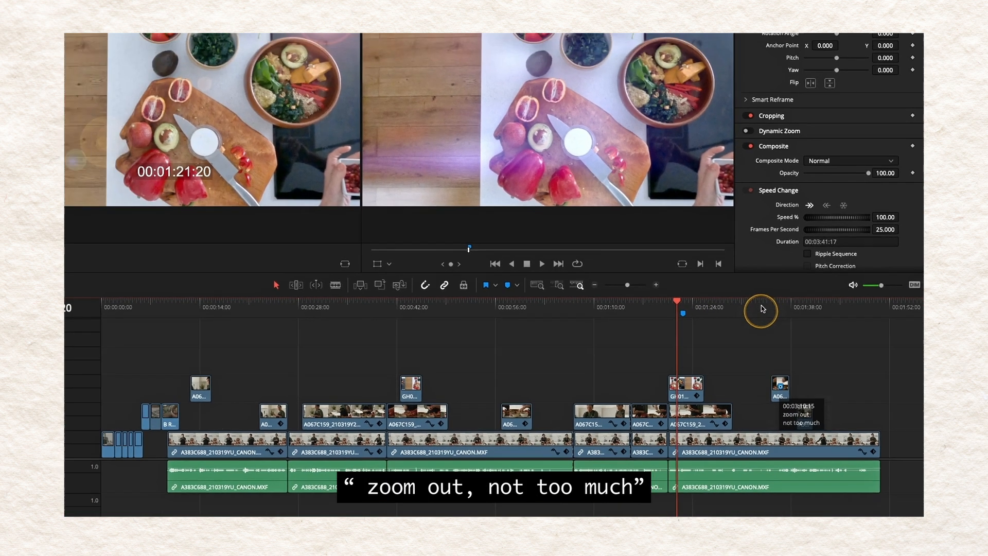
pyautogui.click(751, 306)
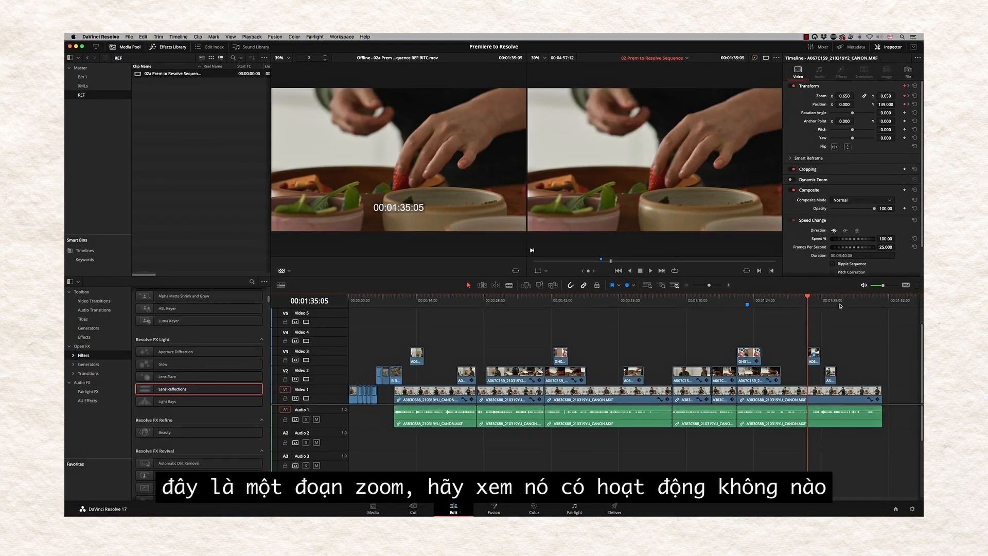
pyautogui.press('space')
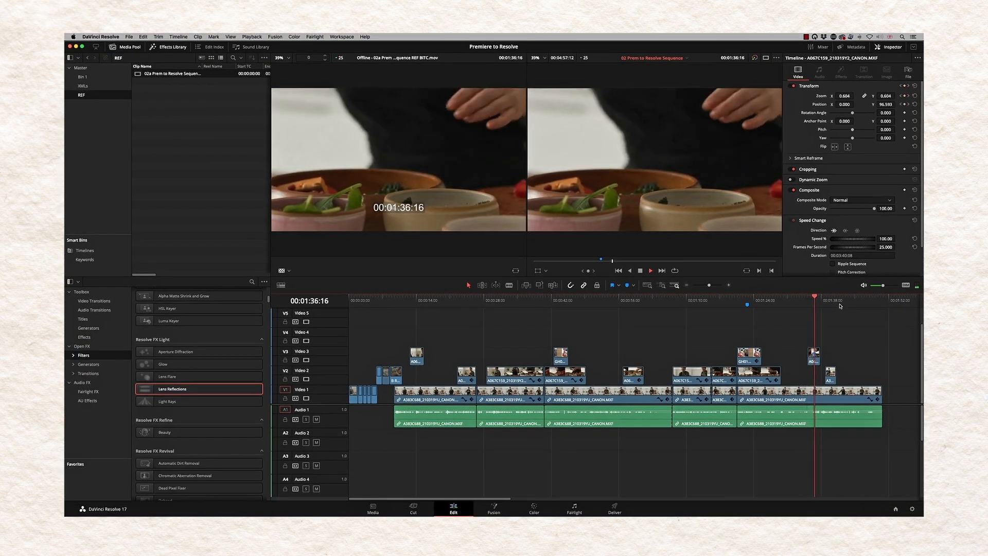
pyautogui.press('space')
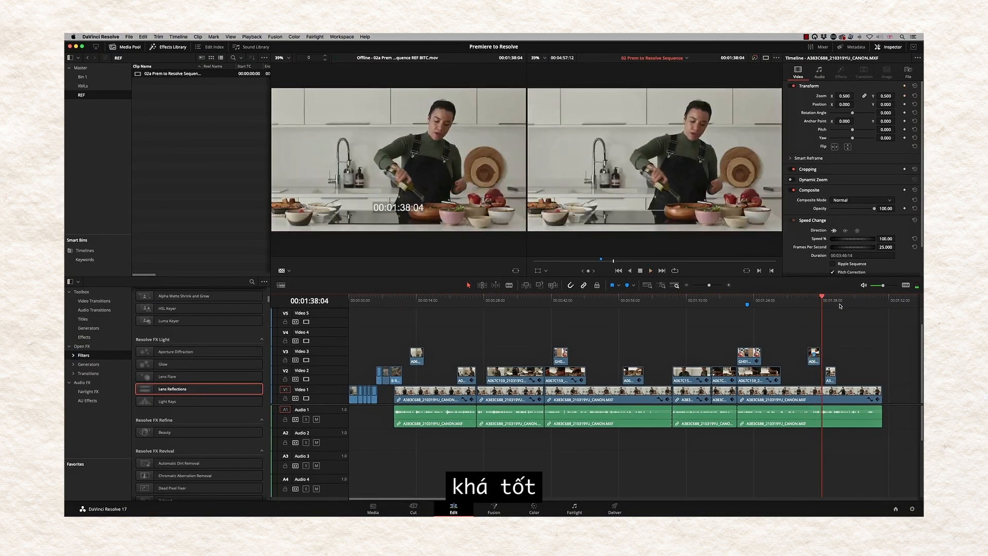
pyautogui.press('Down')
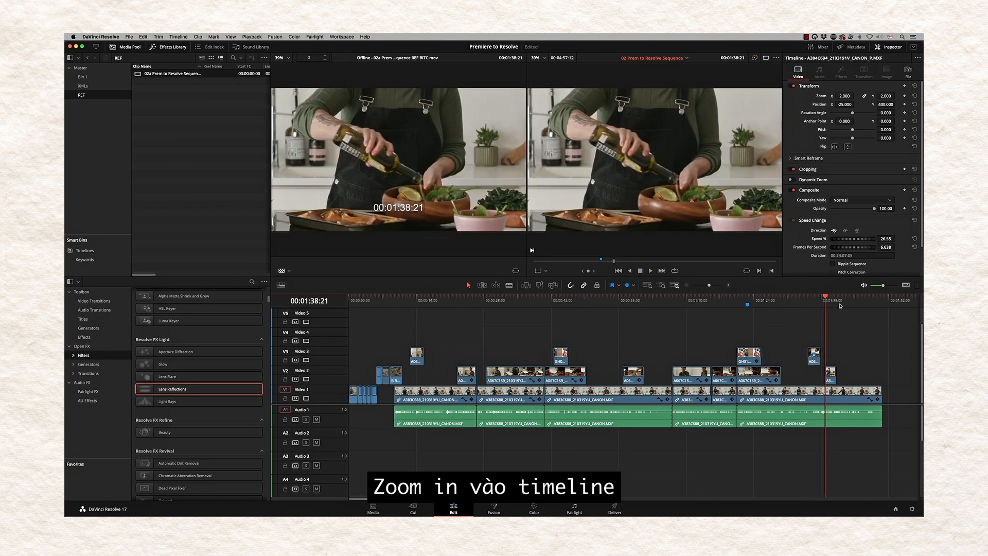
# - Show Retime Controls on the Video 2 oil-pouring clip and play its 24%, 50%, 50% ramp
pyautogui.press('super+equal')
pyautogui.press('super+equal')
pyautogui.press('super+equal')
pyautogui.press('super+equal')
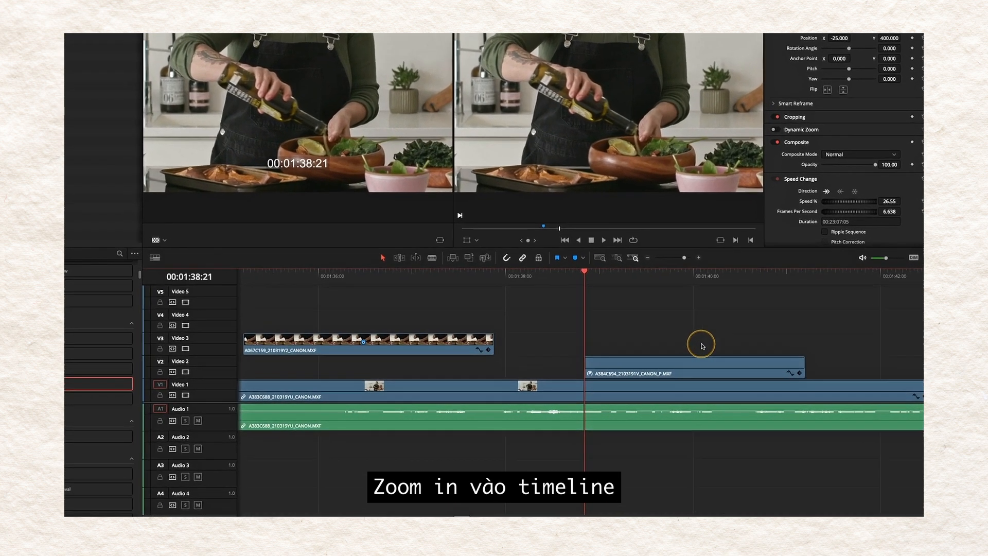
pyautogui.click(700, 363)
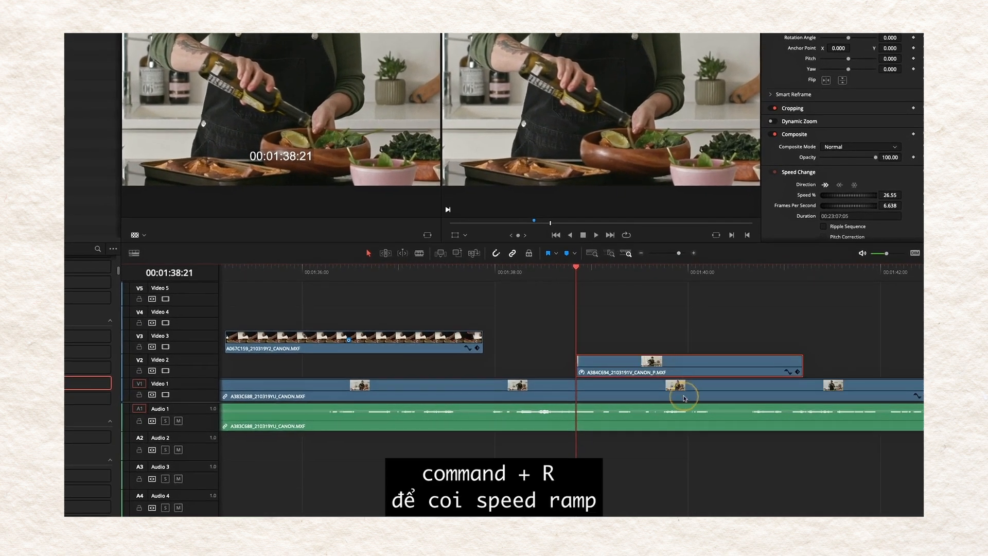
pyautogui.press('super+r')
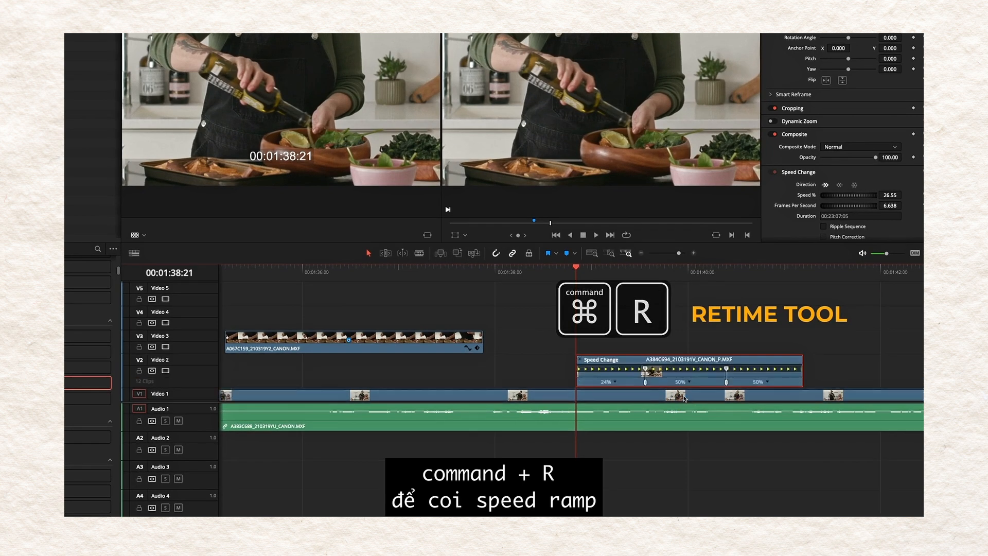
pyautogui.click(583, 374)
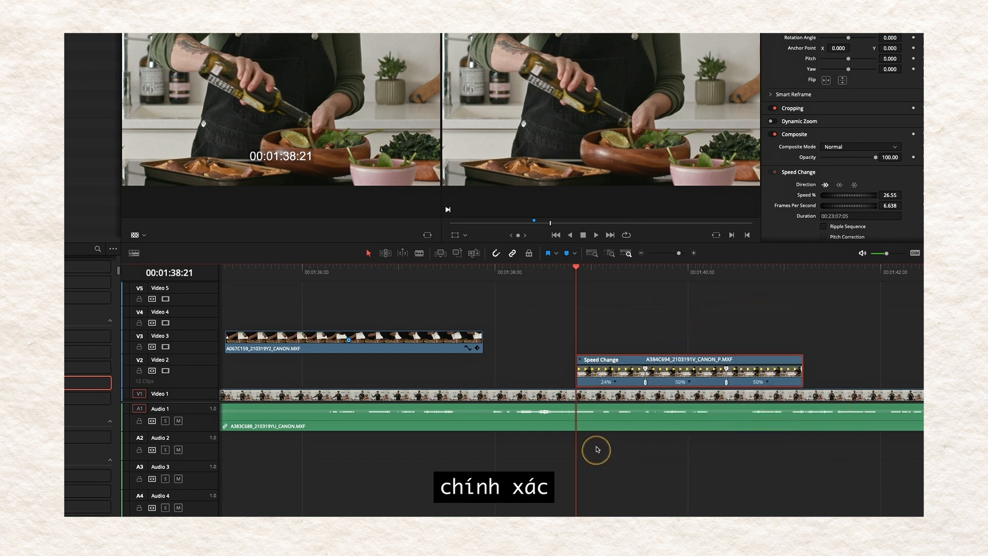
pyautogui.press('space')
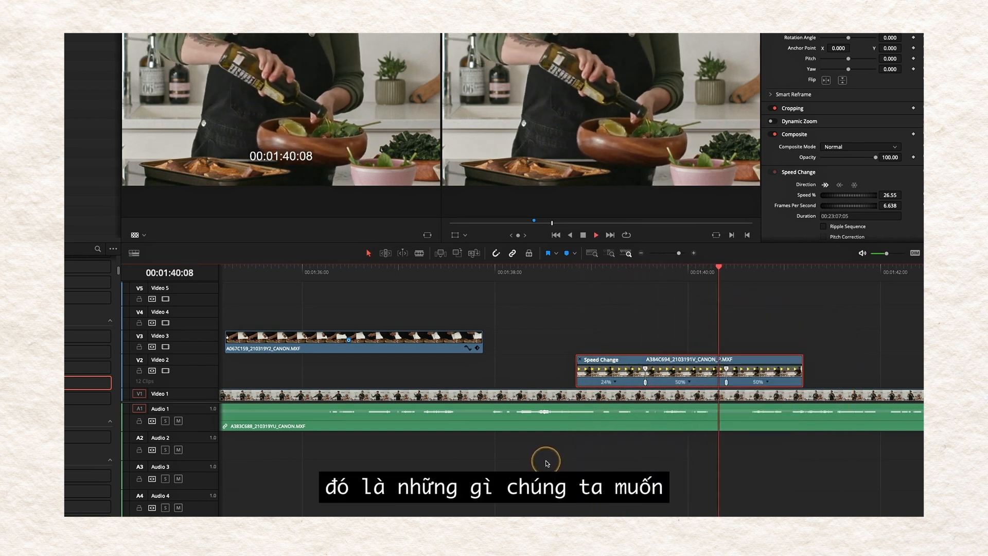
pyautogui.press('space')
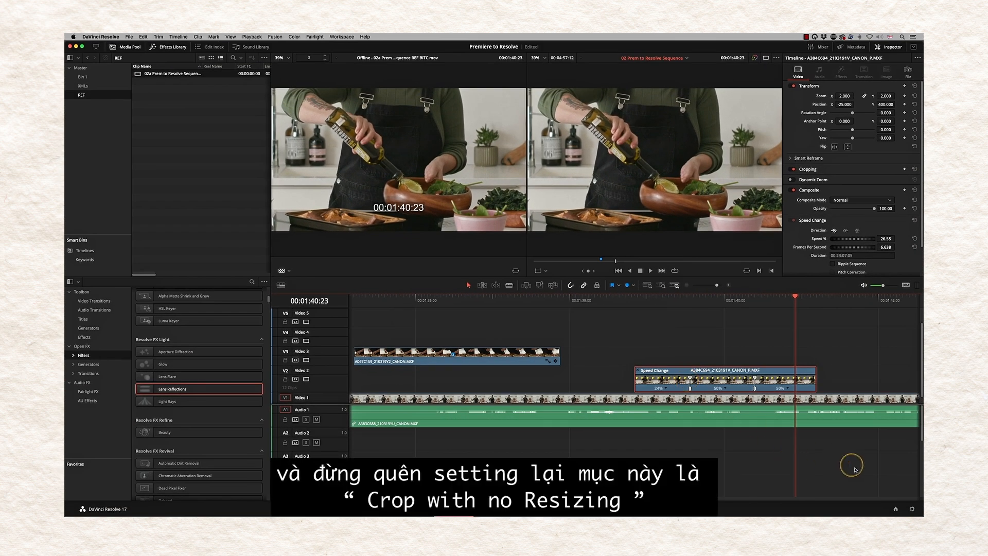
# - Confirm Image Scaling input is Center crop with no resizing, cancel, and go to Color
pyautogui.click(912, 508)
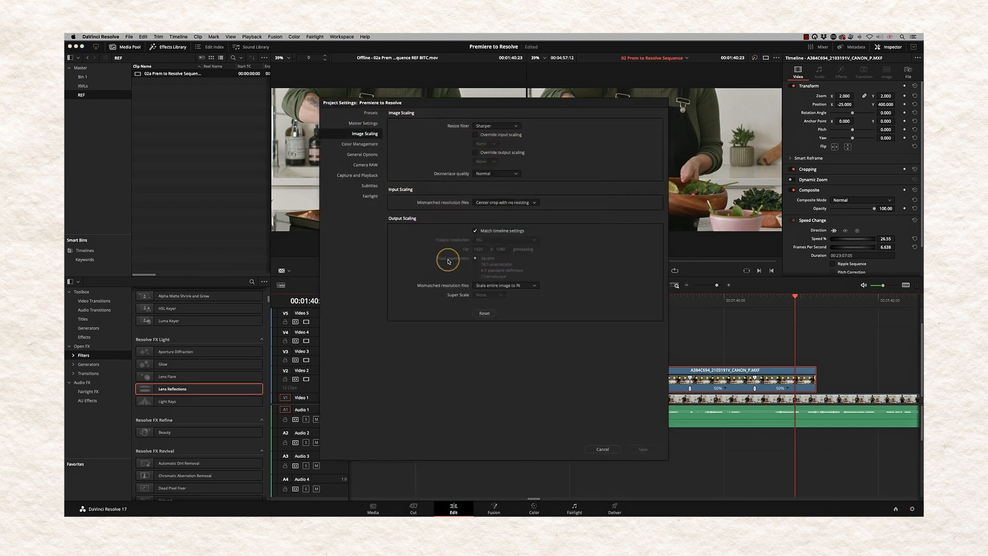
pyautogui.click(603, 448)
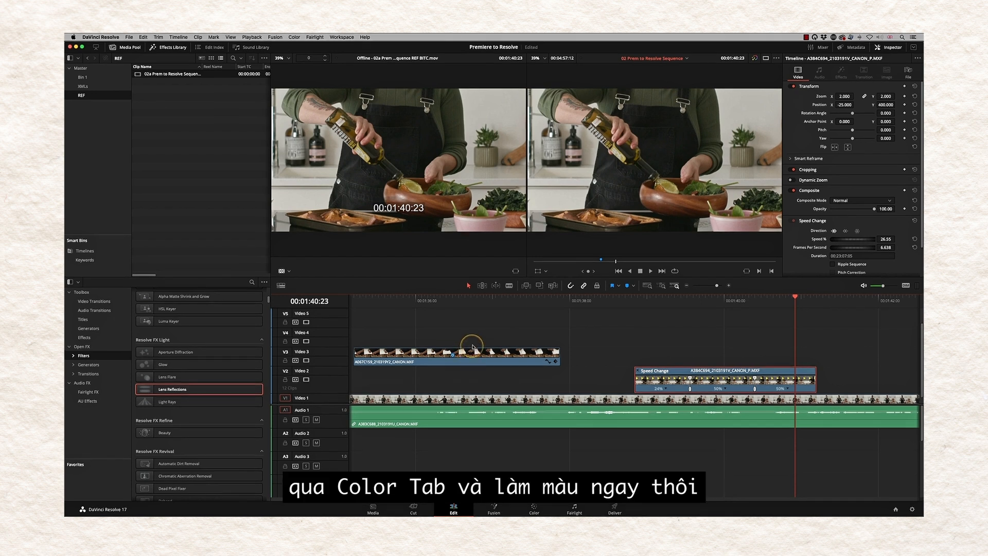
pyautogui.click(534, 509)
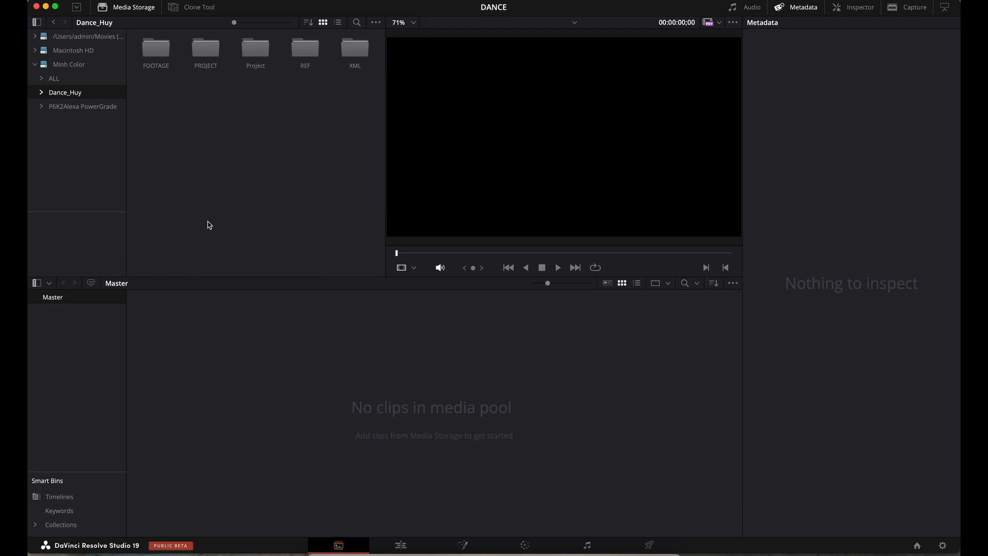
# - Add FOOTAGE and its subfolders as media pool bins, view Card 2, and start a timeline import
pyautogui.rightClick(159, 57)
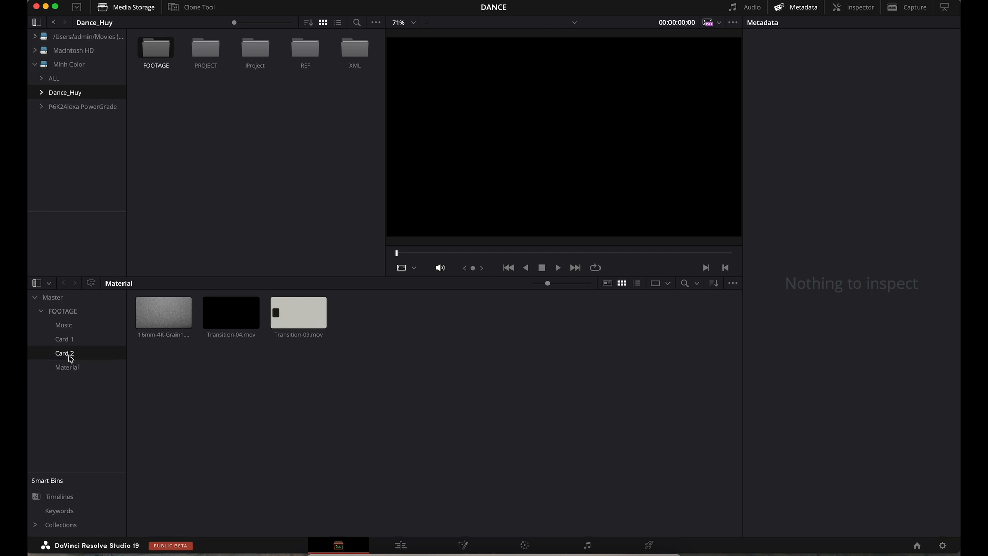
pyautogui.click(70, 355)
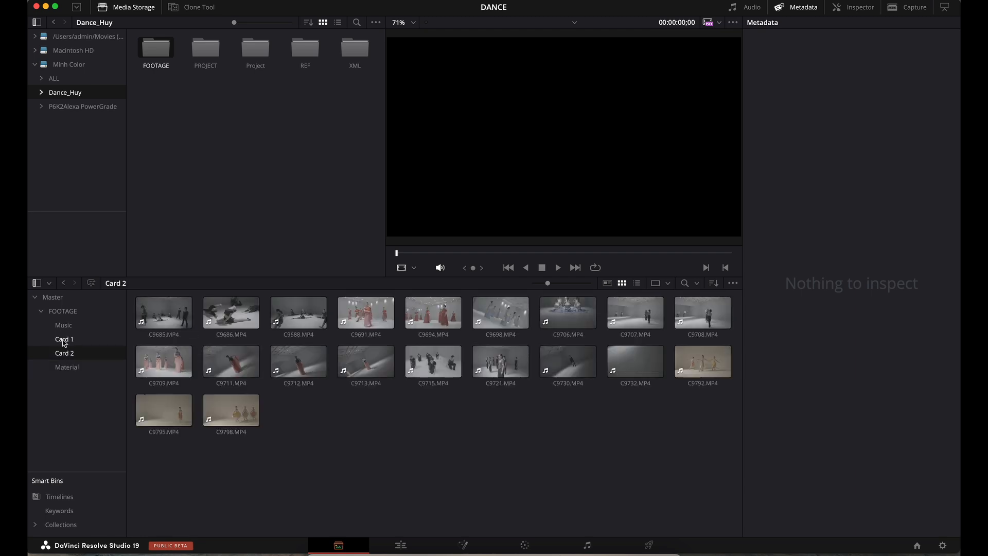
pyautogui.click(114, 2)
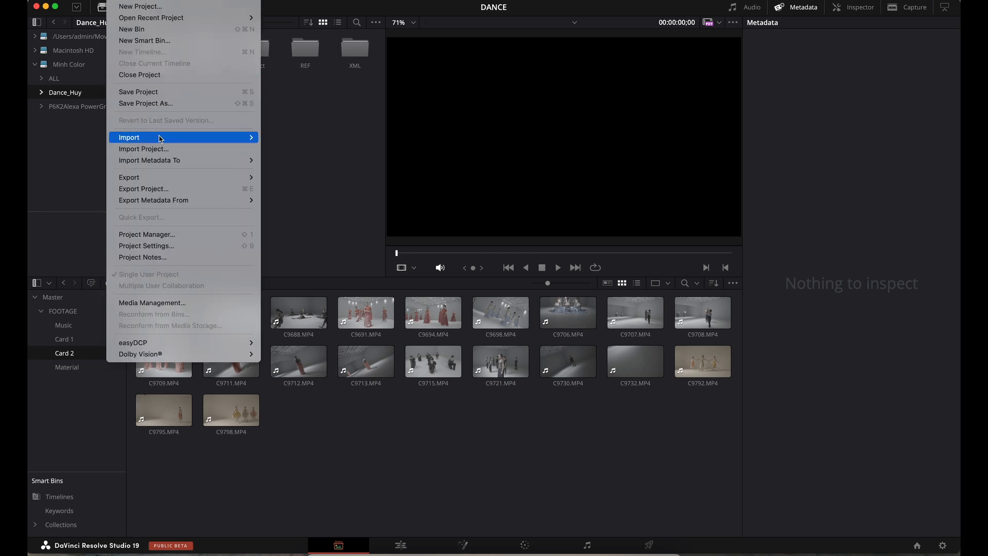
pyautogui.moveTo(159, 137)
pyautogui.click(303, 171)
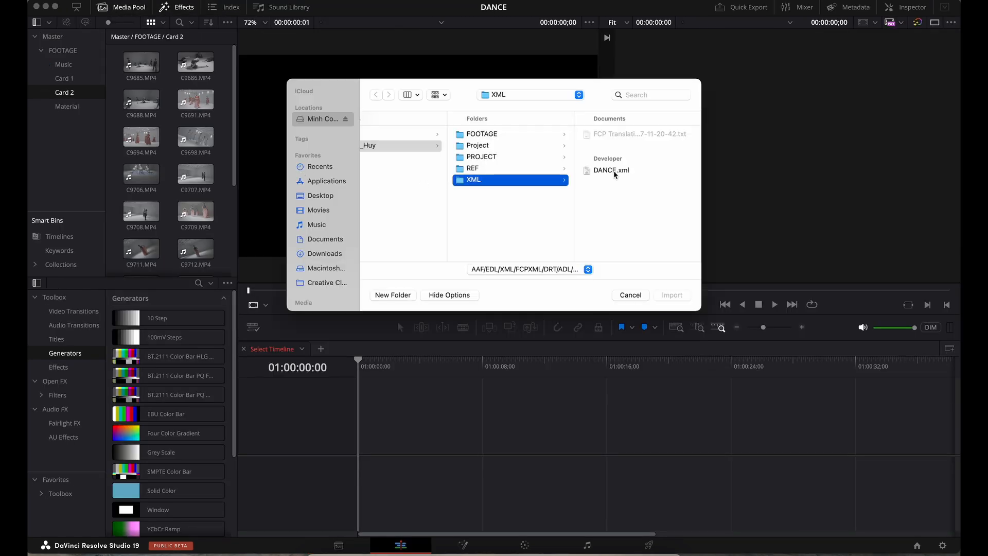
# - Import DANCE.xml as a 1920x1080 timeline with source-clip auto-import turned off
pyautogui.click(612, 170)
pyautogui.click(671, 295)
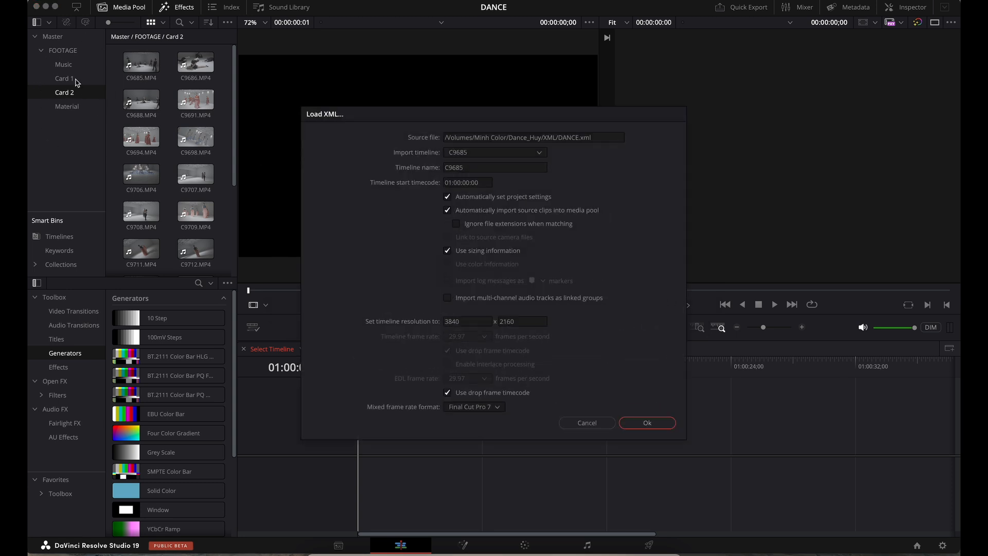
pyautogui.click(448, 212)
pyautogui.click(467, 323)
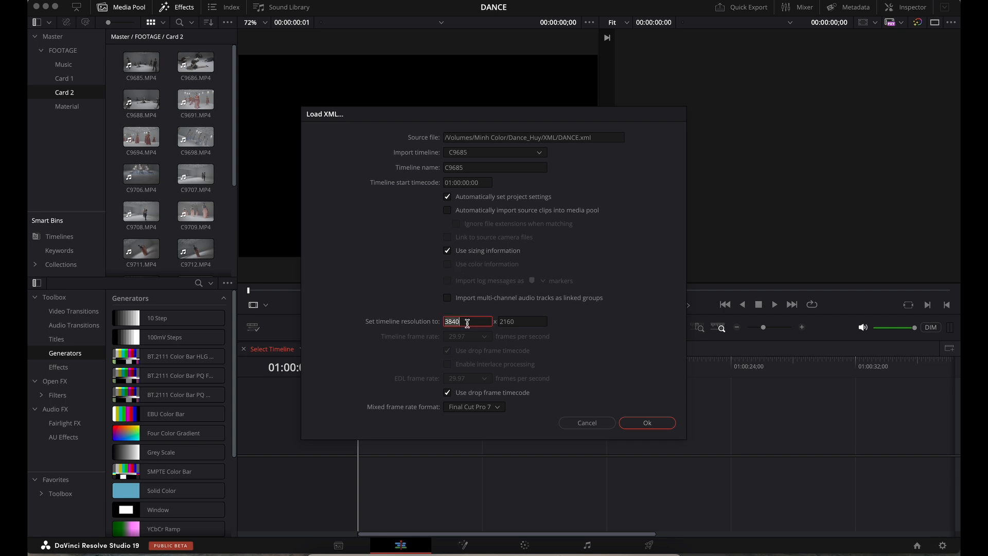
pyautogui.click(516, 320)
pyautogui.write('1080')
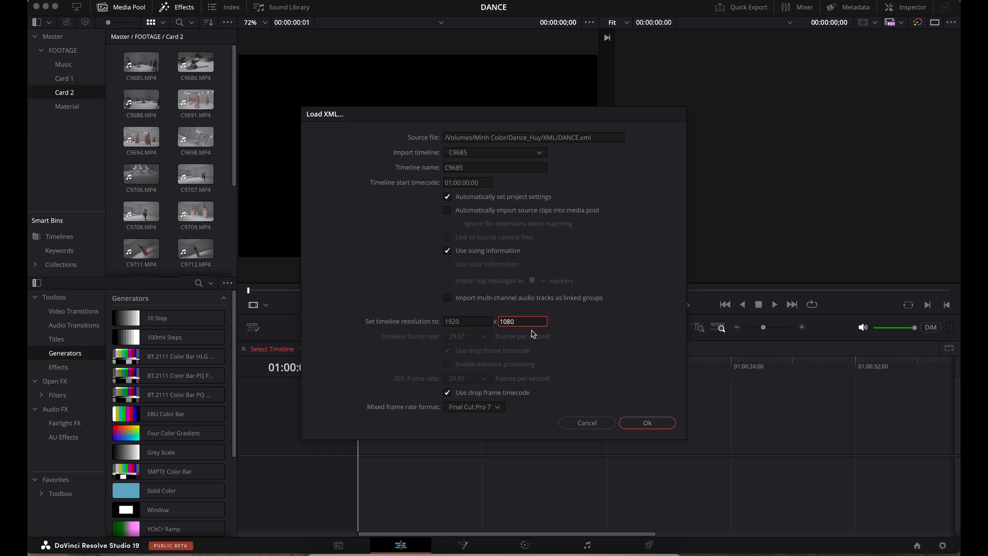
pyautogui.click(648, 424)
pyautogui.click(532, 368)
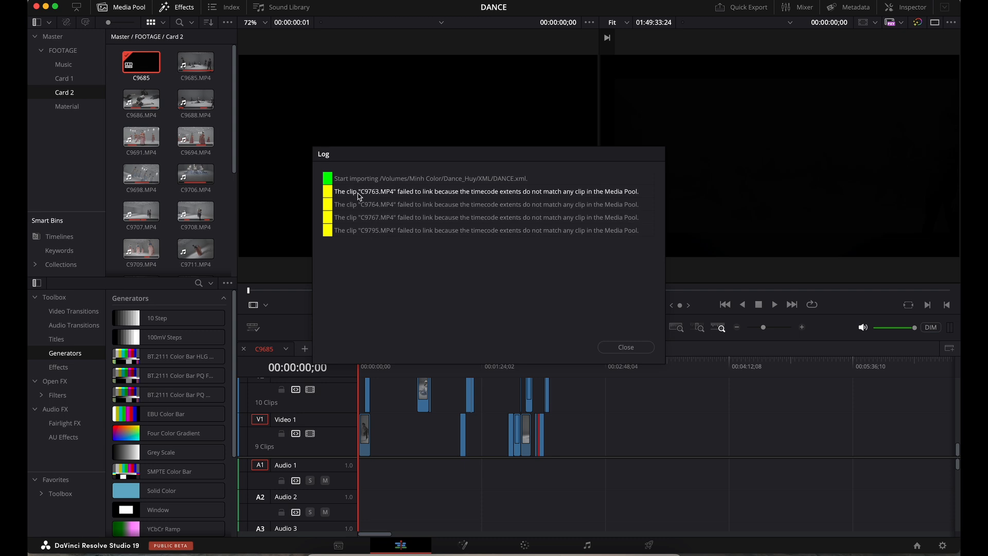
# - Close the import log and hide the media pool and effects library to widen the timeline
pyautogui.click(616, 346)
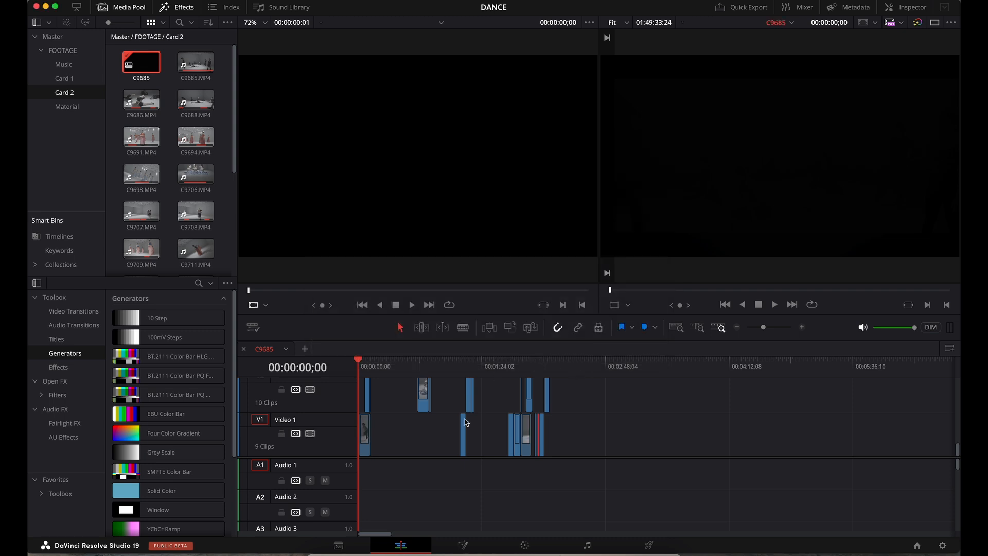
pyautogui.click(130, 9)
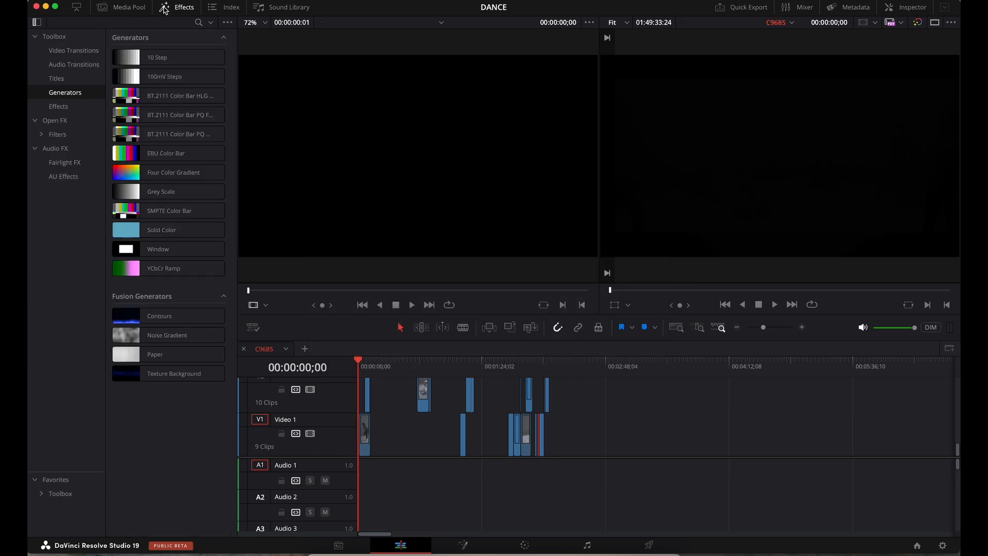
pyautogui.click(177, 7)
pyautogui.moveTo(134, 456); pyautogui.dragTo(134, 509)
pyautogui.moveTo(660, 330); pyautogui.dragTo(653, 327)
pyautogui.scroll(5, 264, 458)
pyautogui.scroll(-6, 266, 460)
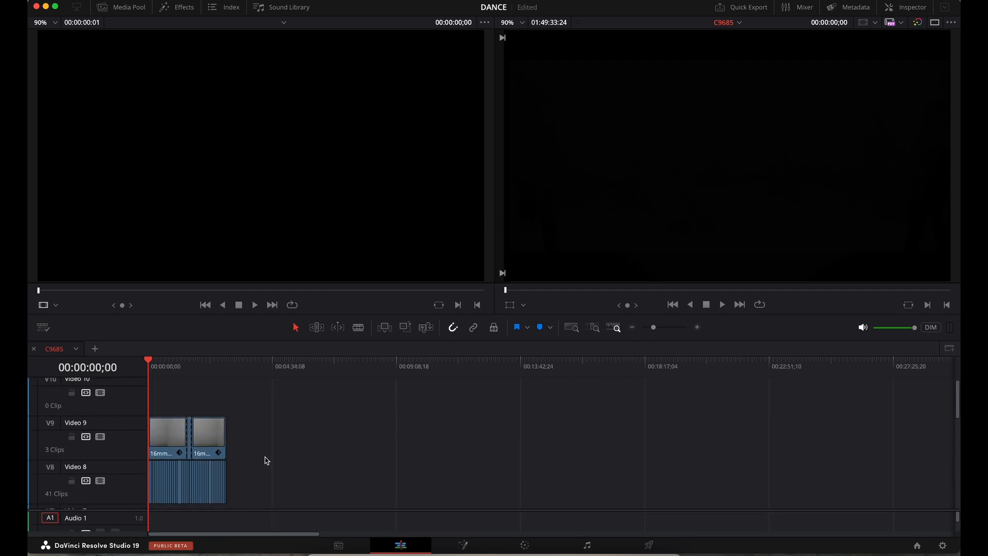
pyautogui.scroll(-1, 124, 516)
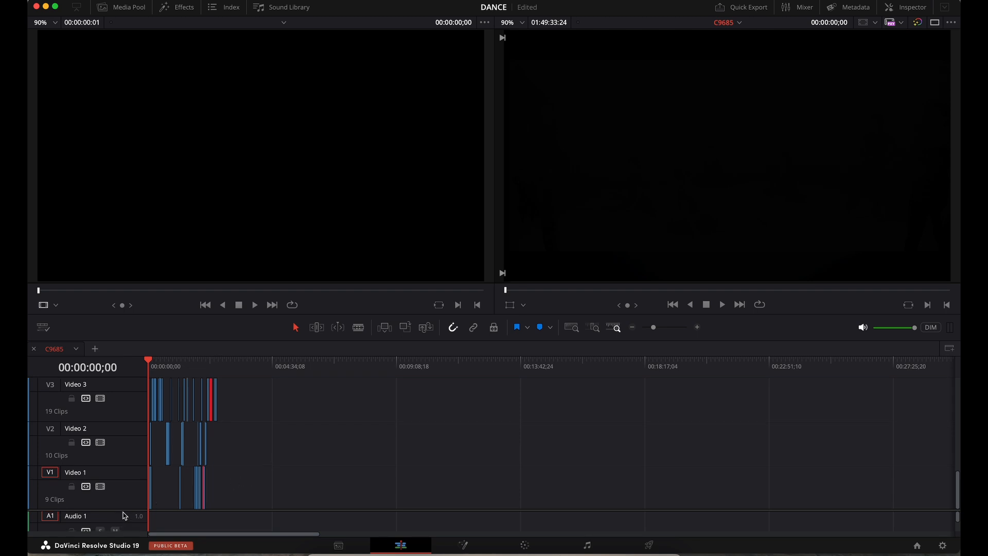
pyautogui.scroll(-4, 124, 510)
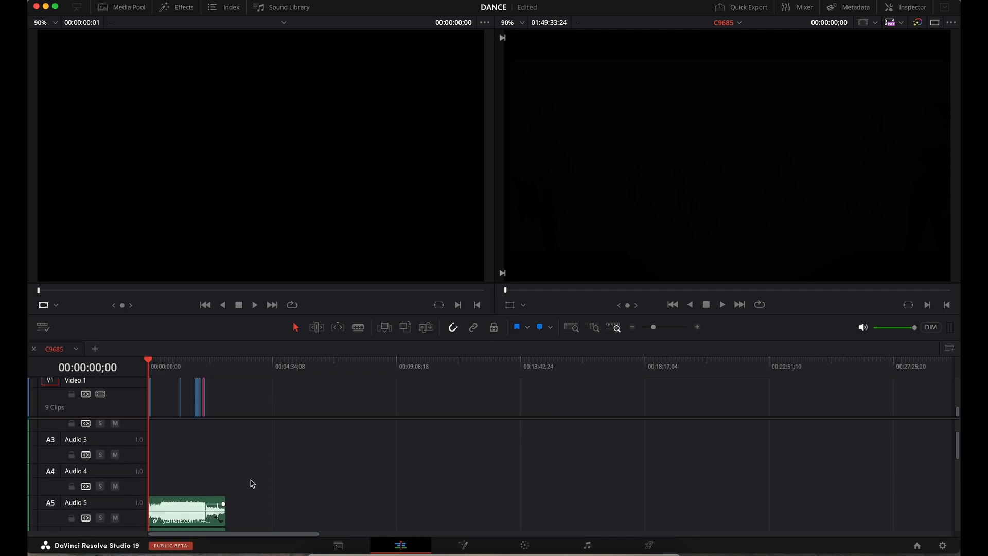
pyautogui.scroll(3, 252, 484)
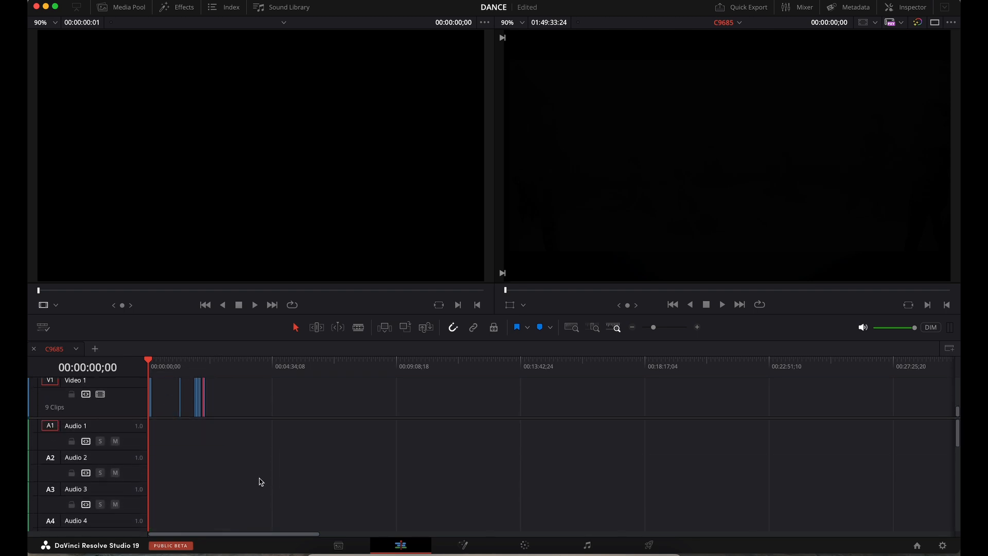
pyautogui.scroll(2, 126, 427)
# - Delete the empty tracks and the 16mm grain clips on Video 7 and Video 8
pyautogui.rightClick(130, 485)
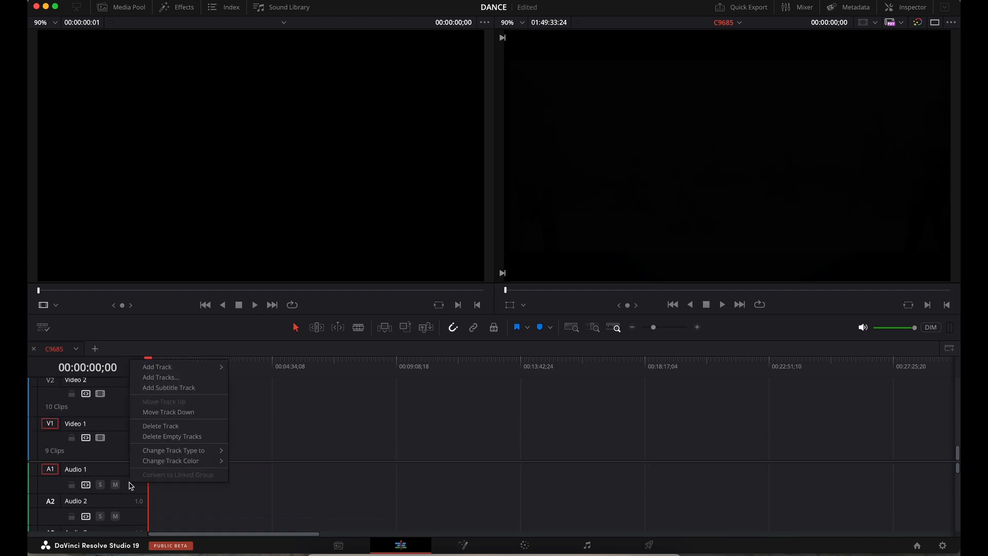
pyautogui.click(166, 436)
pyautogui.moveTo(657, 328); pyautogui.dragTo(663, 328)
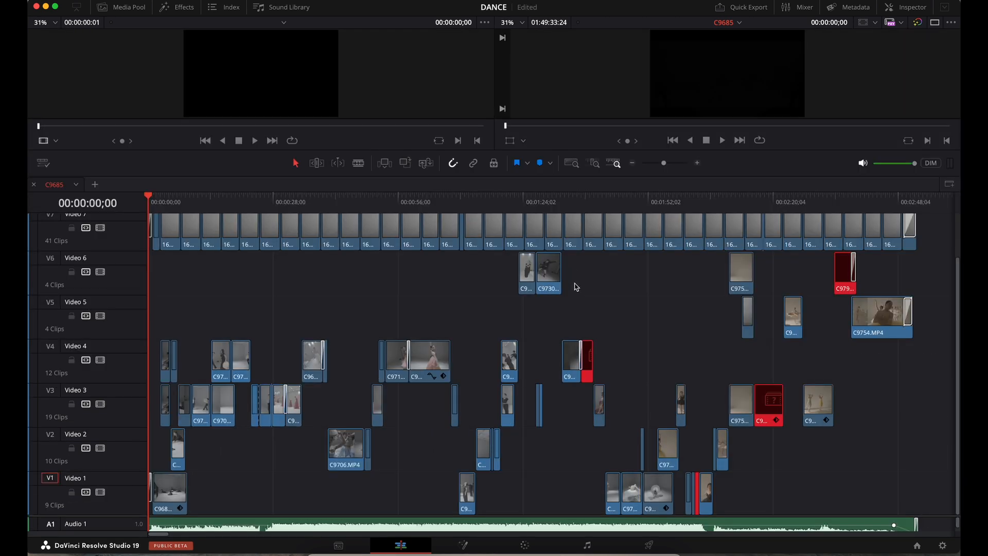
pyautogui.scroll(2, 577, 286)
pyautogui.moveTo(935, 238); pyautogui.dragTo(135, 261)
pyautogui.press('Delete')
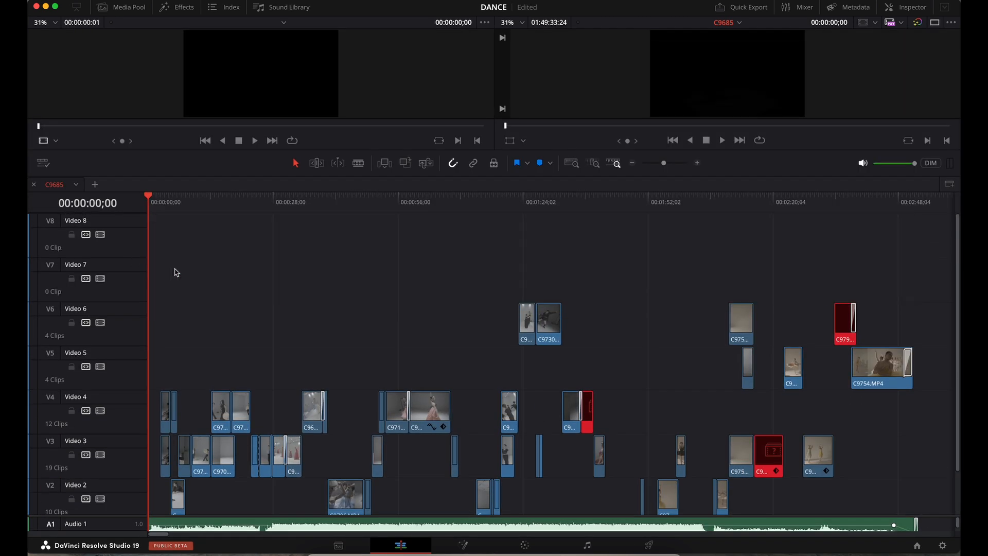
# - Move the four Video 6 clips down through Video 5 to Video 4
pyautogui.click(518, 204)
pyautogui.moveTo(875, 288); pyautogui.dragTo(511, 322)
pyautogui.moveTo(776, 276); pyautogui.dragTo(517, 339)
pyautogui.moveTo(550, 324); pyautogui.dragTo(552, 356)
pyautogui.moveTo(913, 307); pyautogui.dragTo(549, 407)
pyautogui.moveTo(917, 350); pyautogui.dragTo(155, 407)
# - Keep moving the stacked clips down through Video 3 and Video 2 onto Video 1
pyautogui.click(500, 204)
pyautogui.moveTo(514, 423); pyautogui.dragTo(513, 463)
pyautogui.moveTo(900, 396); pyautogui.dragTo(75, 442)
pyautogui.scroll(-3, 494, 412)
pyautogui.moveTo(515, 401); pyautogui.dragTo(515, 442)
pyautogui.moveTo(913, 391); pyautogui.dragTo(157, 447)
pyautogui.click(475, 205)
pyautogui.moveTo(510, 448); pyautogui.dragTo(509, 492)
pyautogui.moveTo(664, 163); pyautogui.dragTo(659, 164)
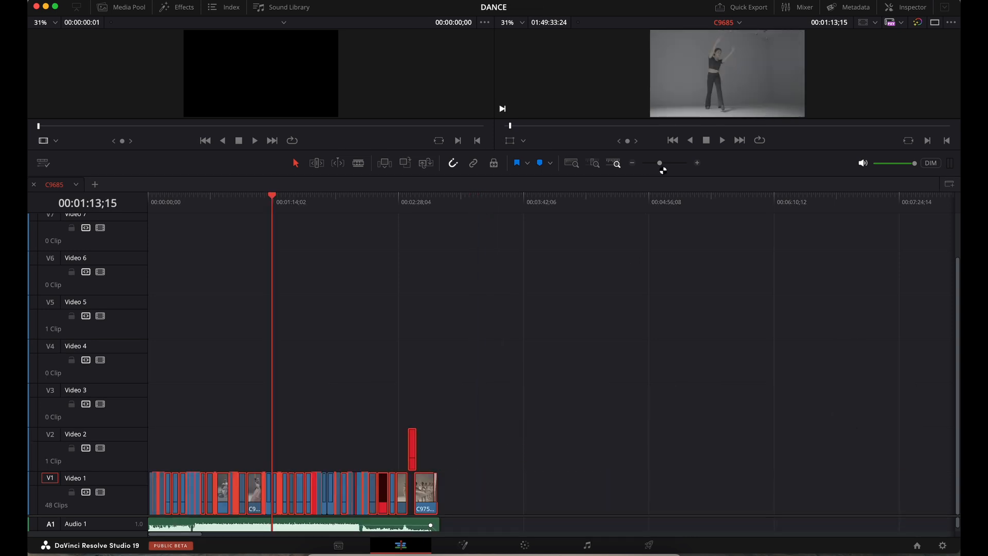
# - Enlarge the audio tracks and viewers, deselect the clips, and return to the Media page
pyautogui.moveTo(130, 516); pyautogui.dragTo(133, 434)
pyautogui.click(271, 360)
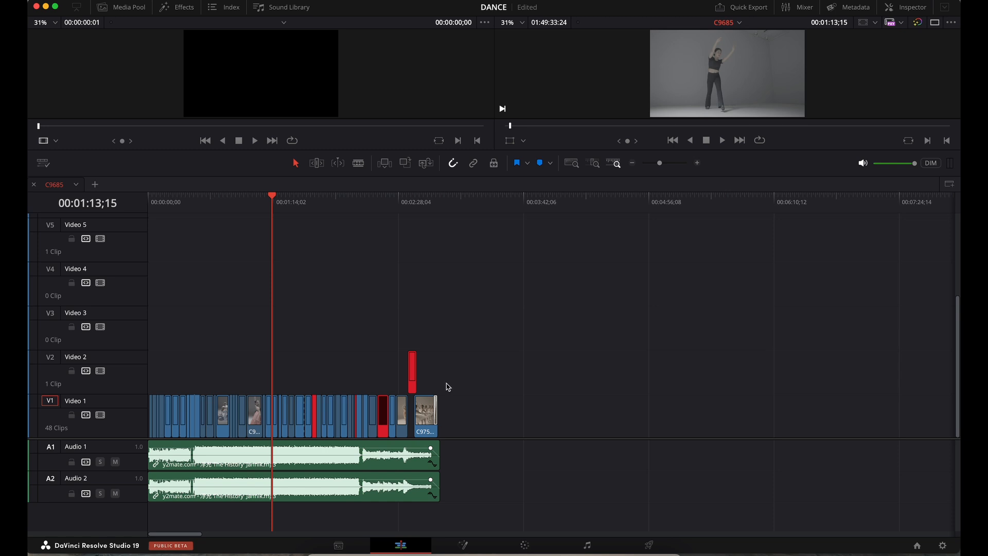
pyautogui.moveTo(230, 175); pyautogui.dragTo(222, 316)
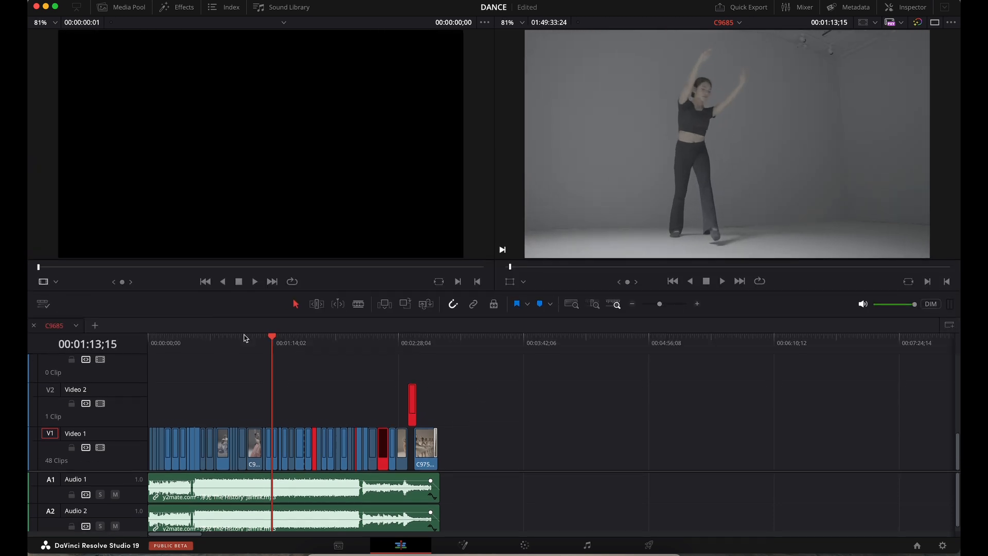
pyautogui.click(337, 545)
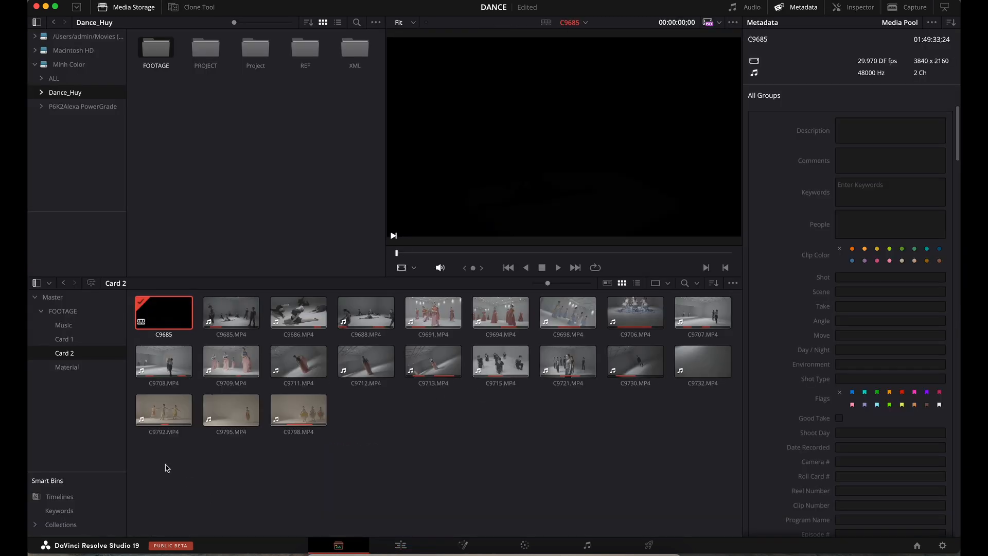
# - Create a new bin named ref under Master and open it
pyautogui.click(65, 301)
pyautogui.rightClick(53, 403)
pyautogui.click(60, 414)
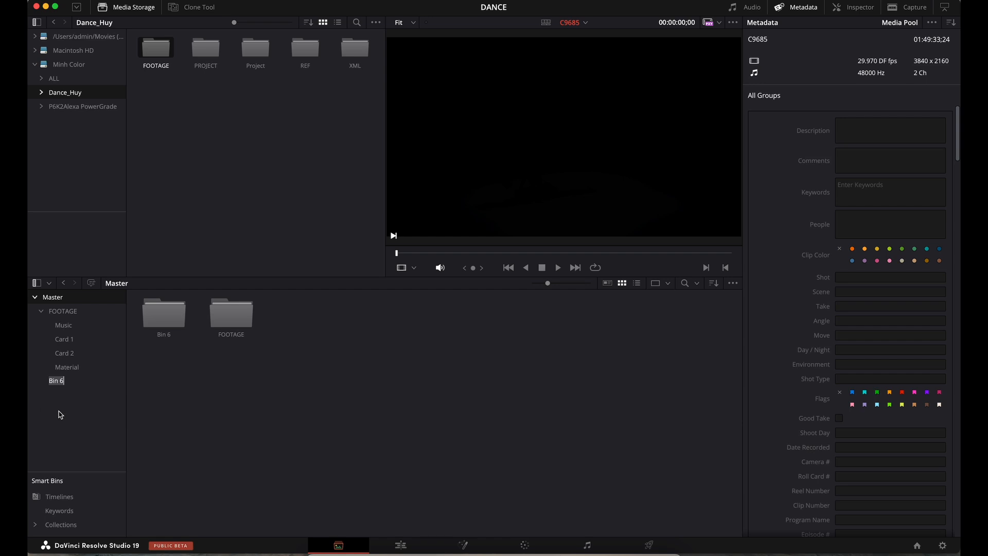
pyautogui.write('fre')
pyautogui.click(57, 385)
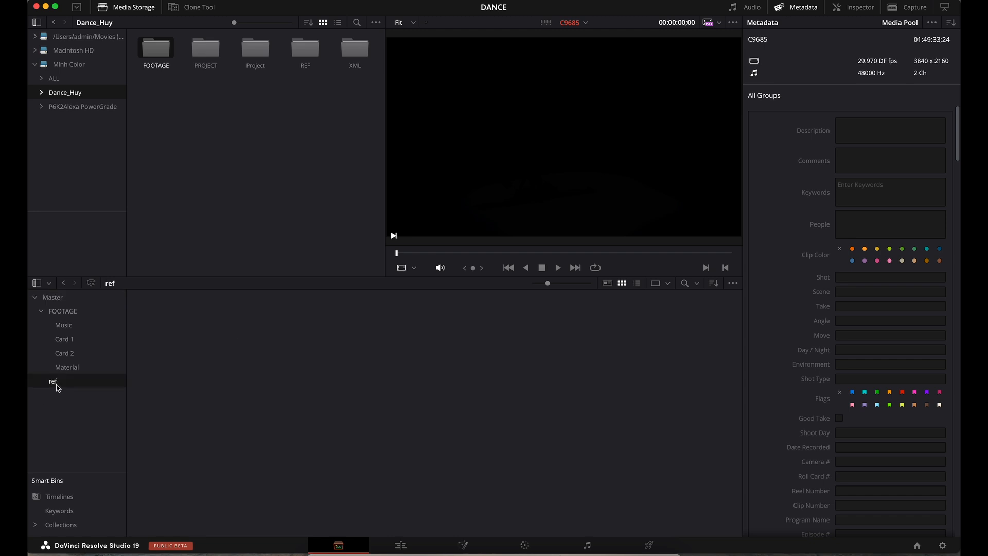
# - Add DANCE REF.mp4 from the REF folder as an offline reference clip, then return to Edit
pyautogui.doubleClick(304, 52)
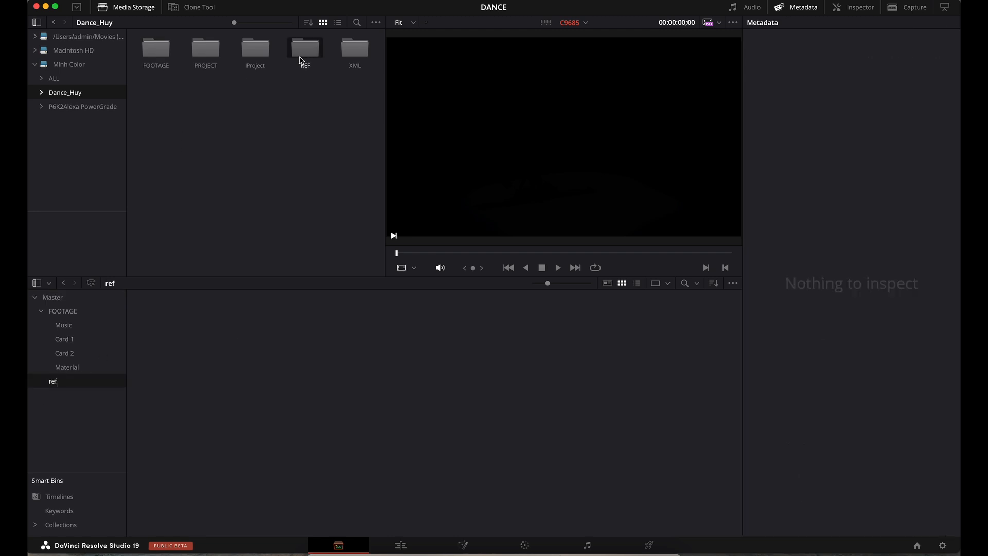
pyautogui.rightClick(157, 54)
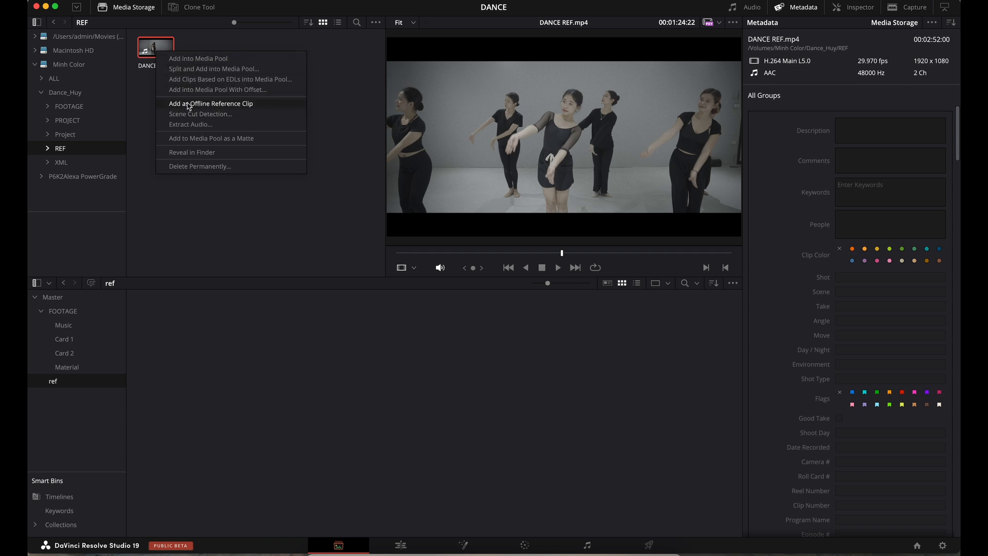
pyautogui.click(211, 105)
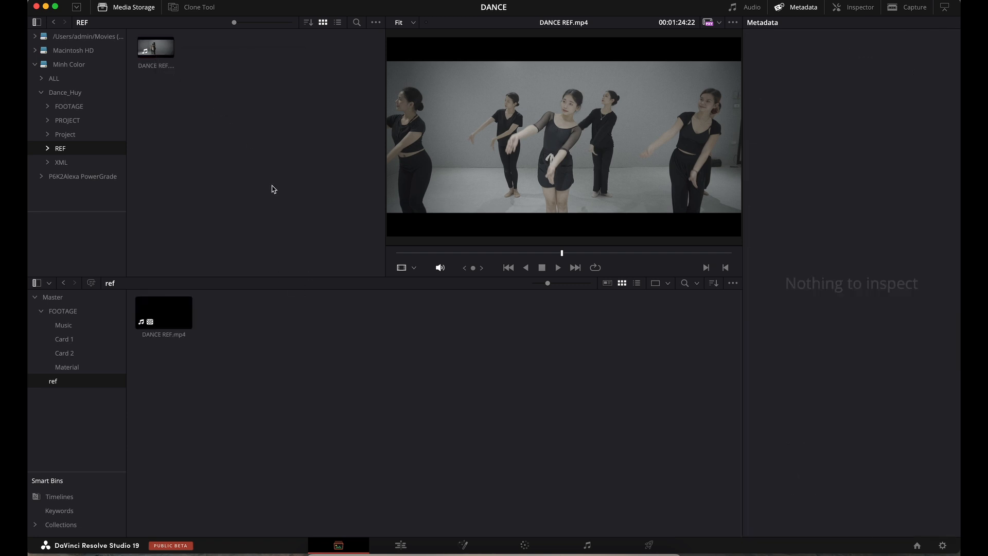
pyautogui.rightClick(158, 57)
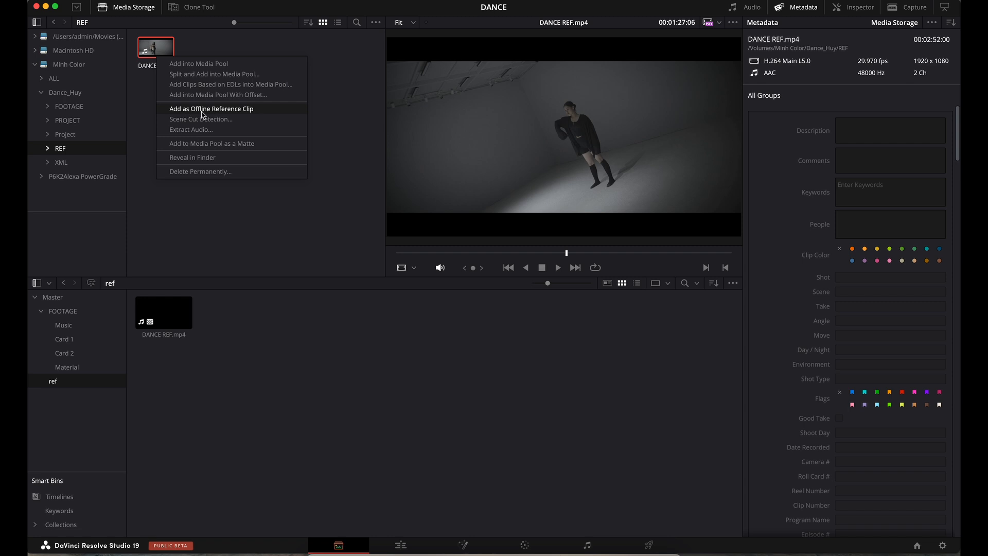
pyautogui.click(177, 334)
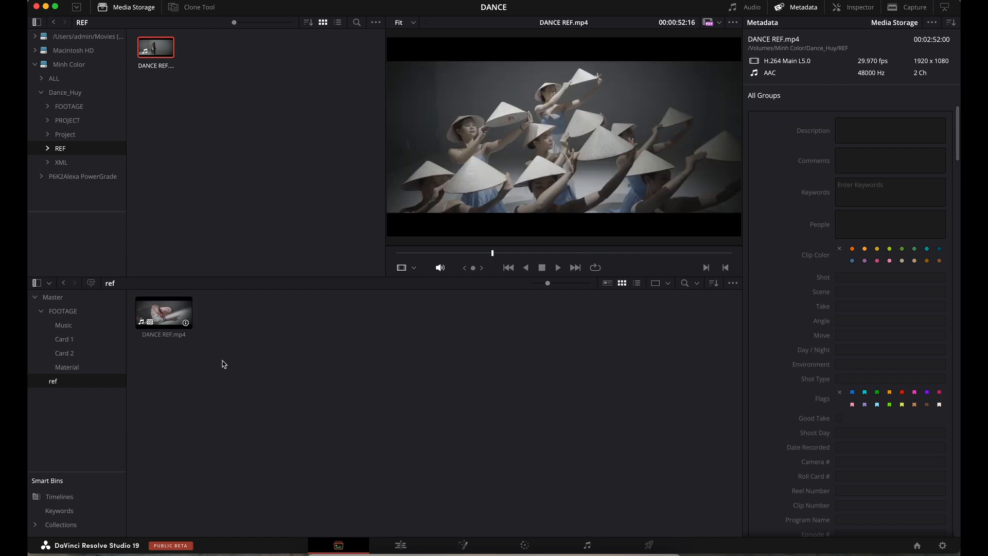
pyautogui.click(314, 396)
pyautogui.click(407, 545)
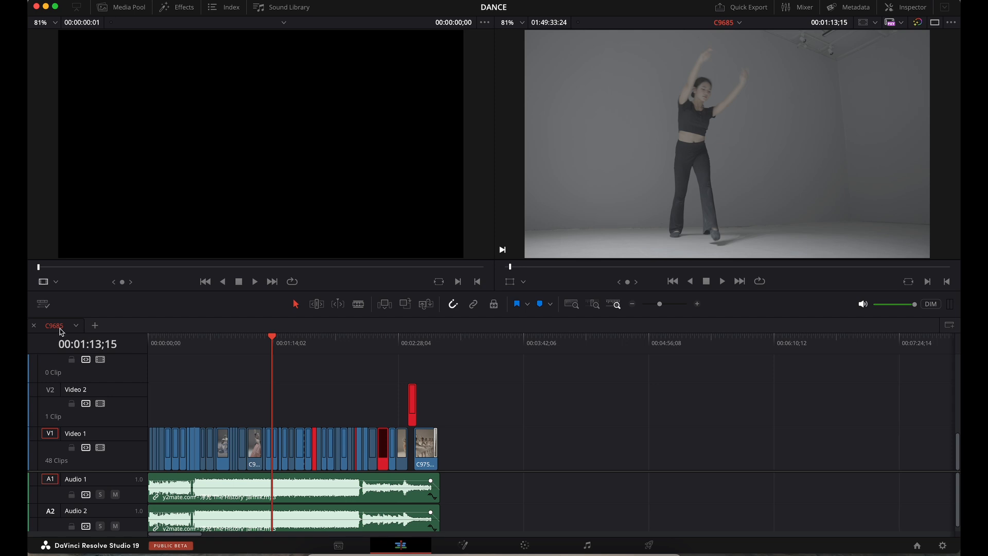
# - Show the media pool and locate timeline C9685 among the project media
pyautogui.click(127, 7)
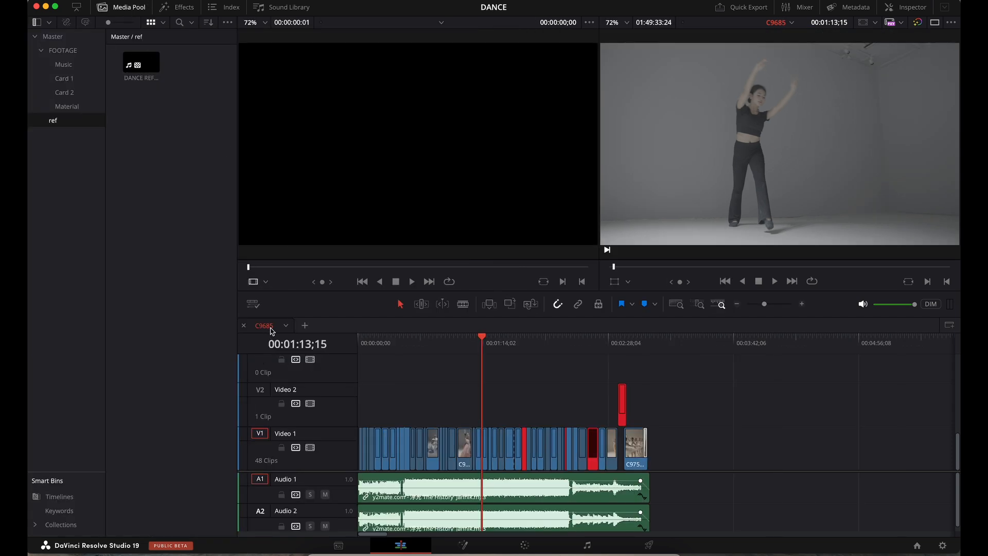
pyautogui.click(253, 305)
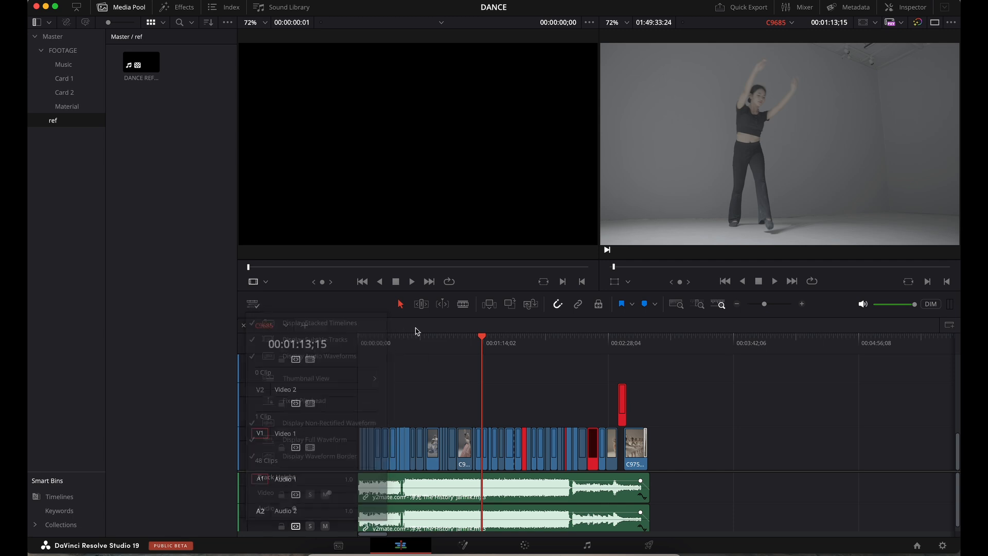
pyautogui.rightClick(267, 329)
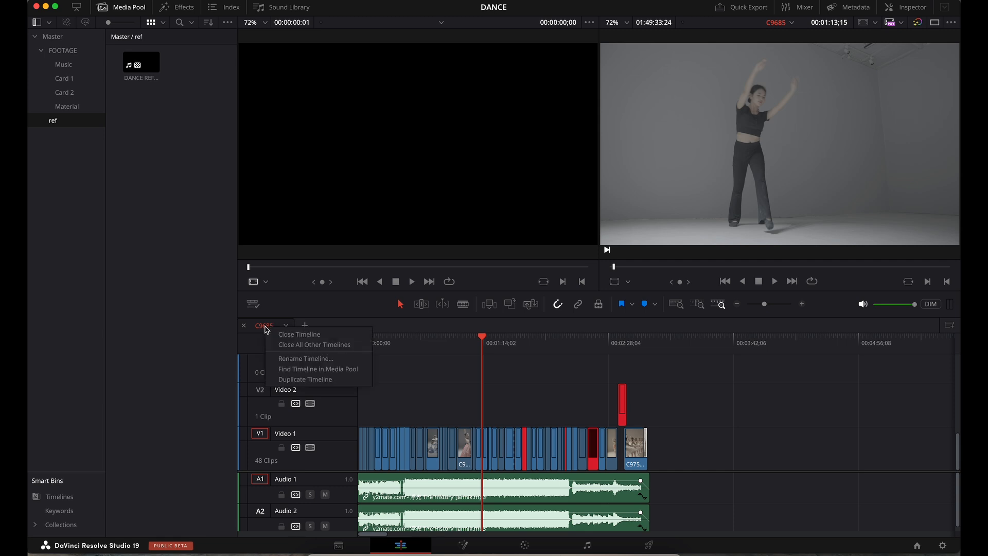
pyautogui.click(306, 369)
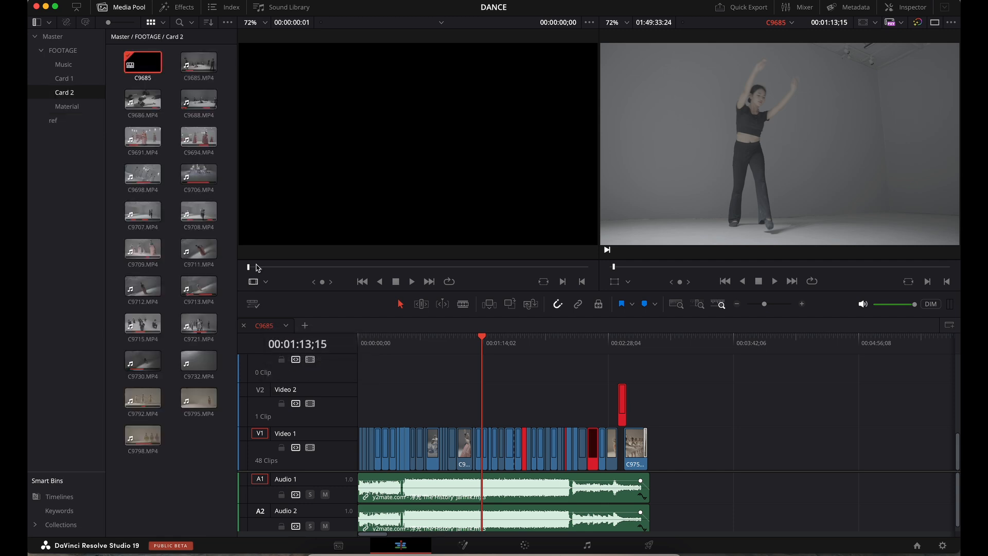
# - Link DANCE REF.mp4 as C9685's offline reference clip and set the source viewer to Offline
pyautogui.rightClick(148, 67)
pyautogui.moveTo(223, 78)
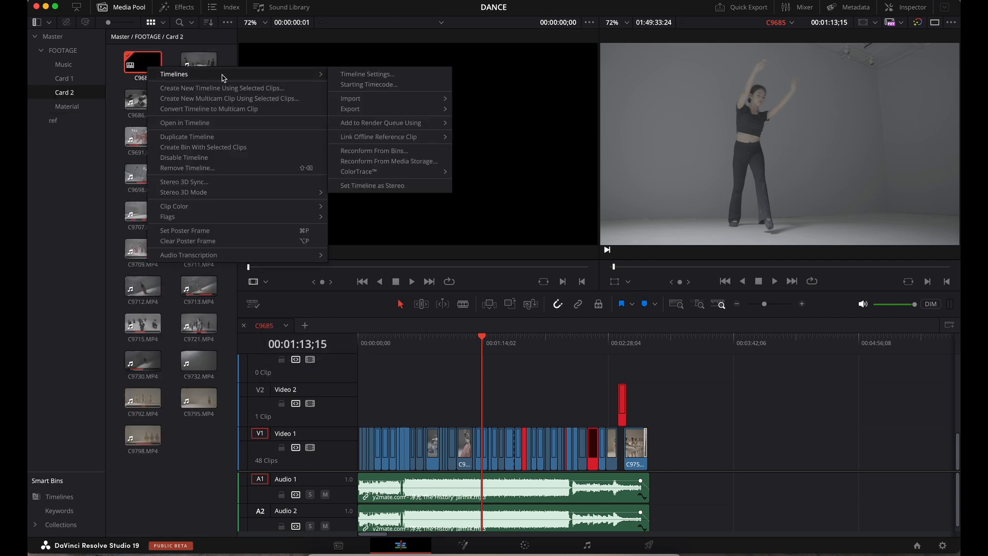
pyautogui.moveTo(363, 141)
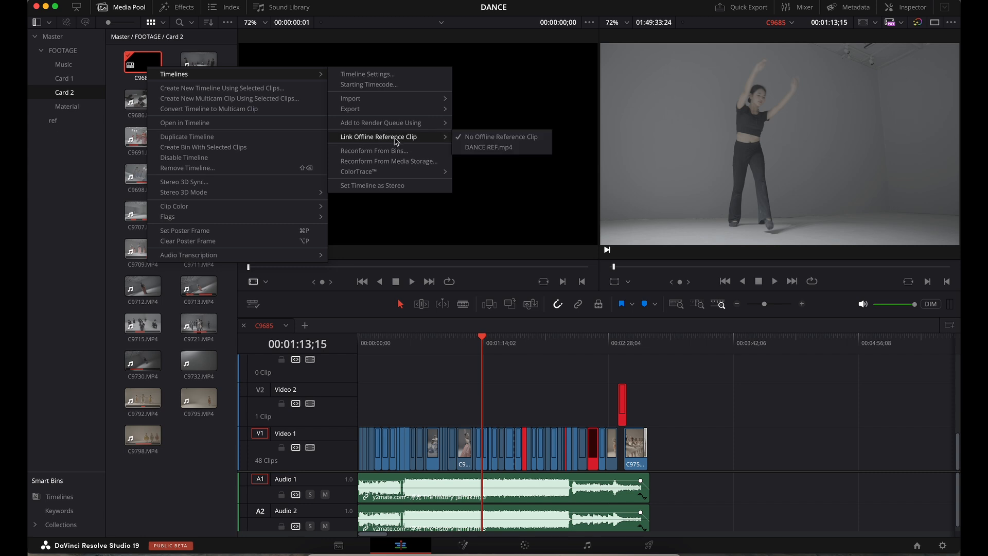
pyautogui.click(489, 147)
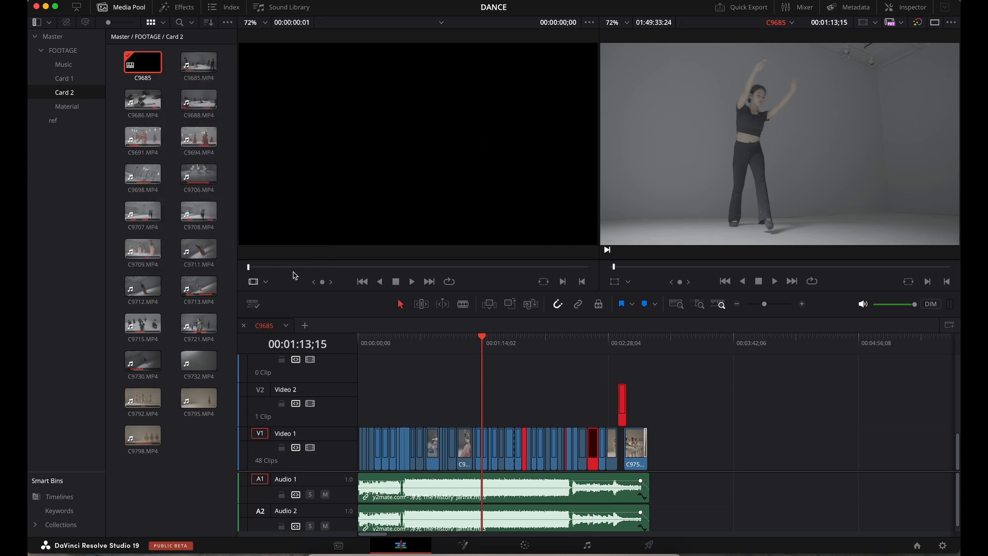
pyautogui.click(266, 283)
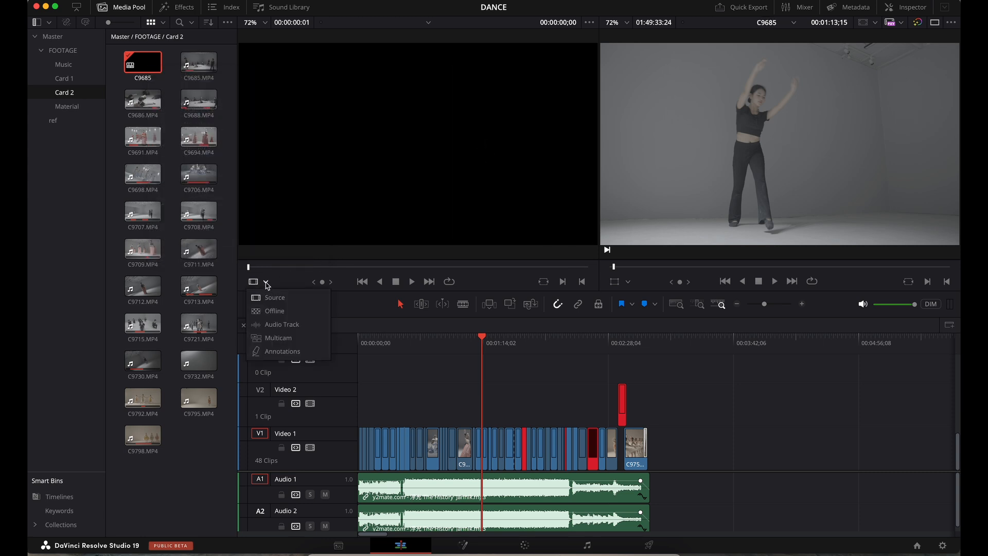
pyautogui.click(271, 312)
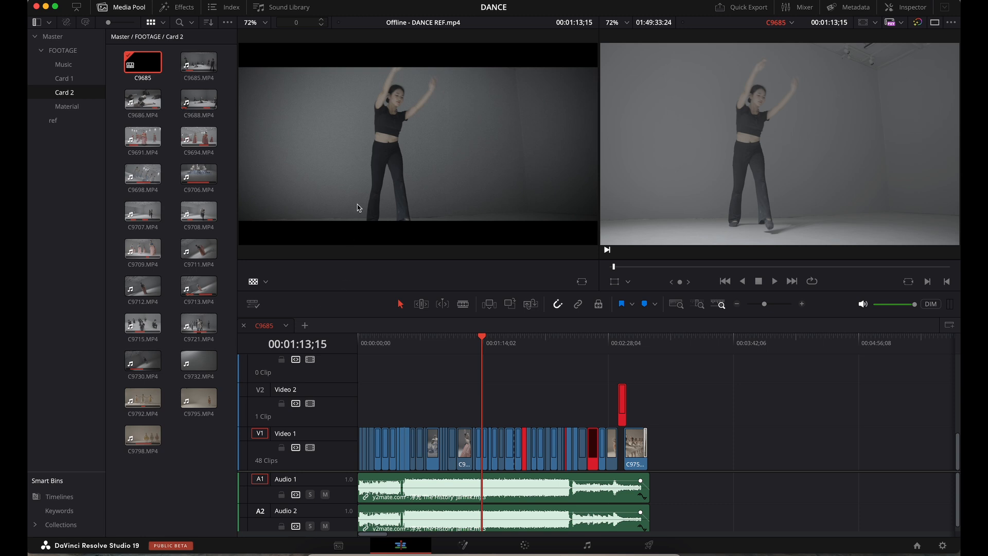
# - Compare with a vertical wipe, flip its split direction and drag the split across the image
pyautogui.scroll(-3, 502, 173)
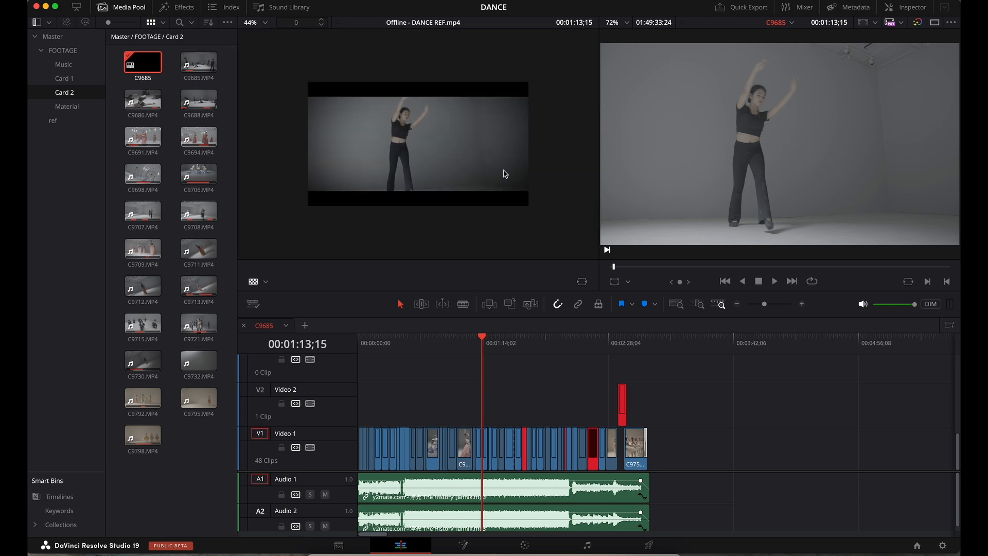
pyautogui.scroll(2, 505, 174)
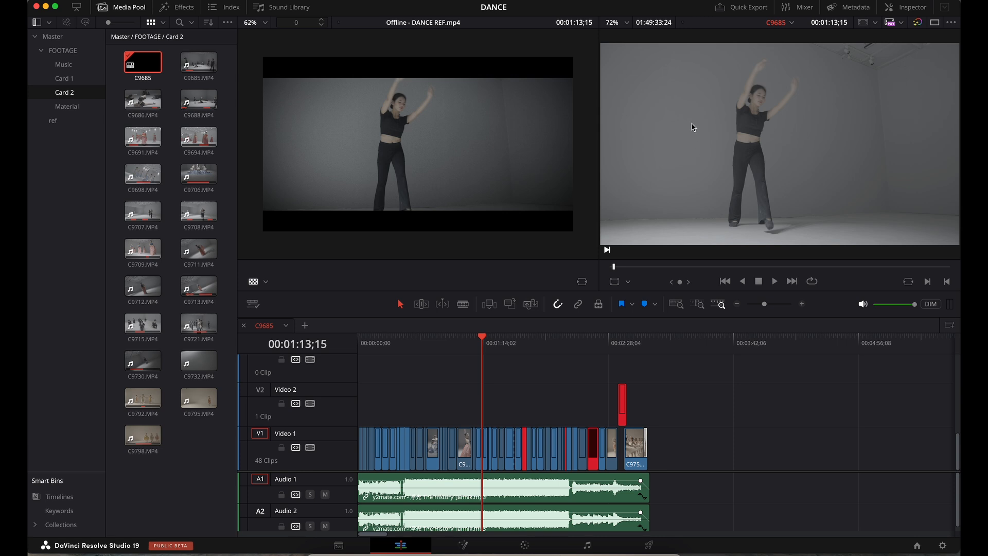
pyautogui.rightClick(682, 103)
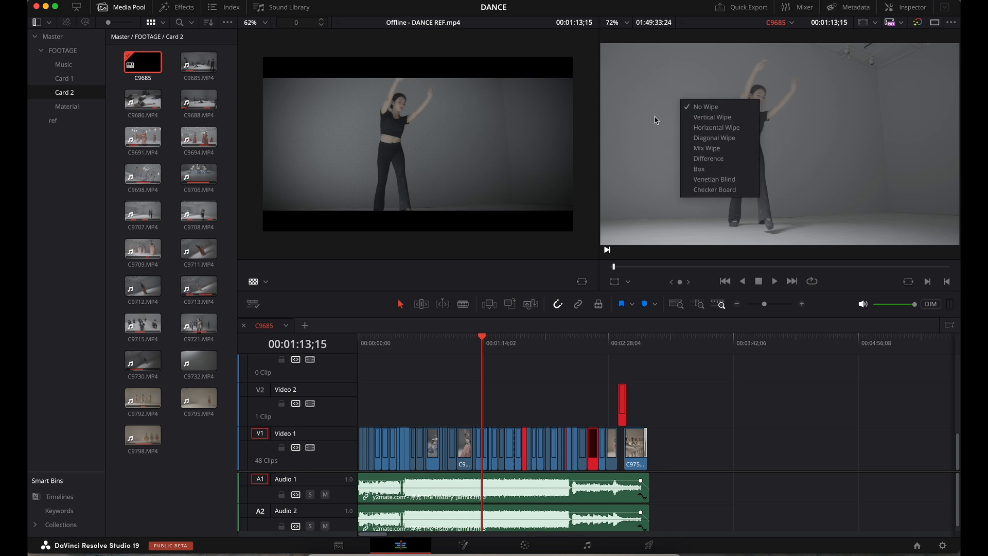
pyautogui.click(725, 118)
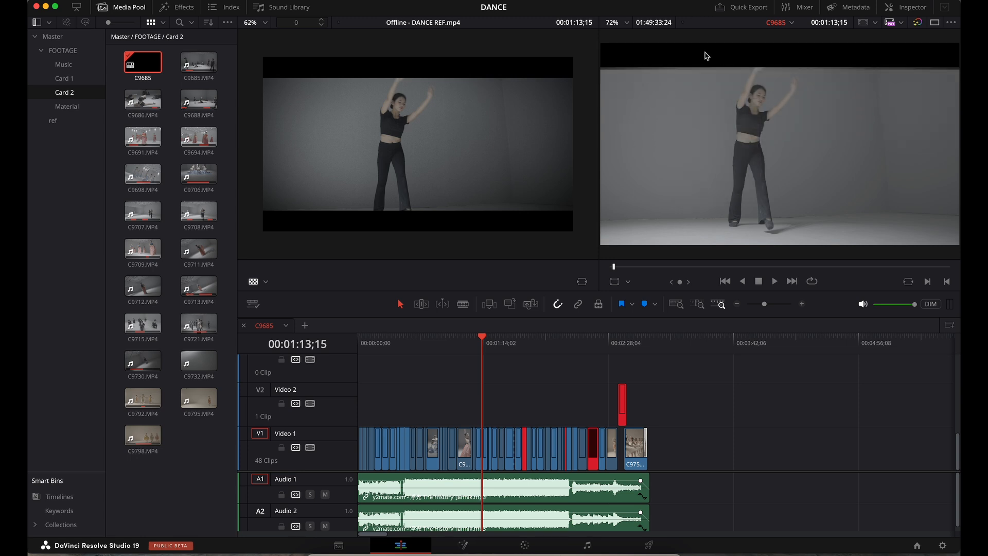
pyautogui.rightClick(710, 118)
pyautogui.click(737, 151)
pyautogui.moveTo(896, 128); pyautogui.dragTo(800, 94)
# - Try a diagonal wipe comparison, then turn the wipe off
pyautogui.rightClick(735, 144)
pyautogui.click(761, 183)
pyautogui.rightClick(659, 177)
pyautogui.click(672, 183)
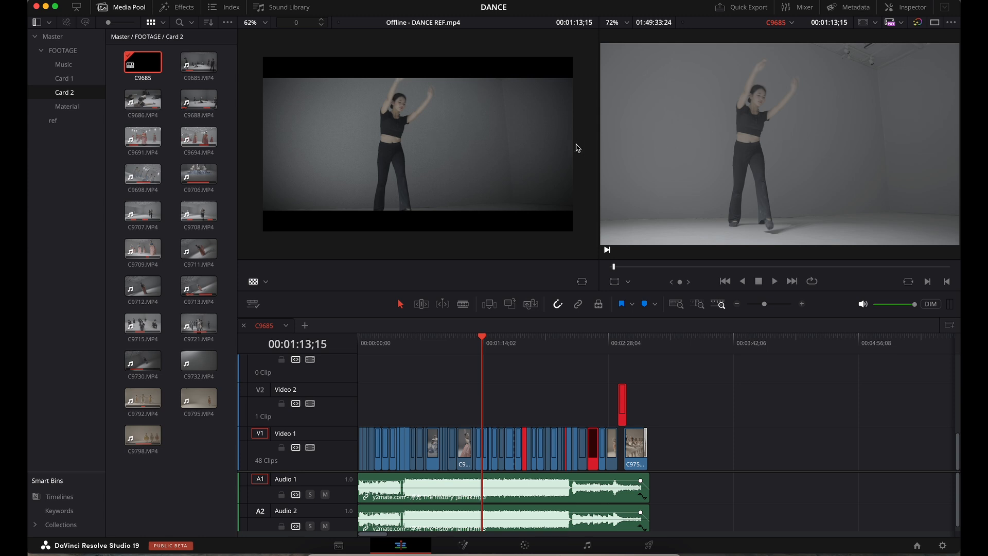
# - Show letterbox bars, set a Difference comparison, and rewind the playhead to 00:00:00;00
pyautogui.rightClick(731, 117)
pyautogui.click(743, 123)
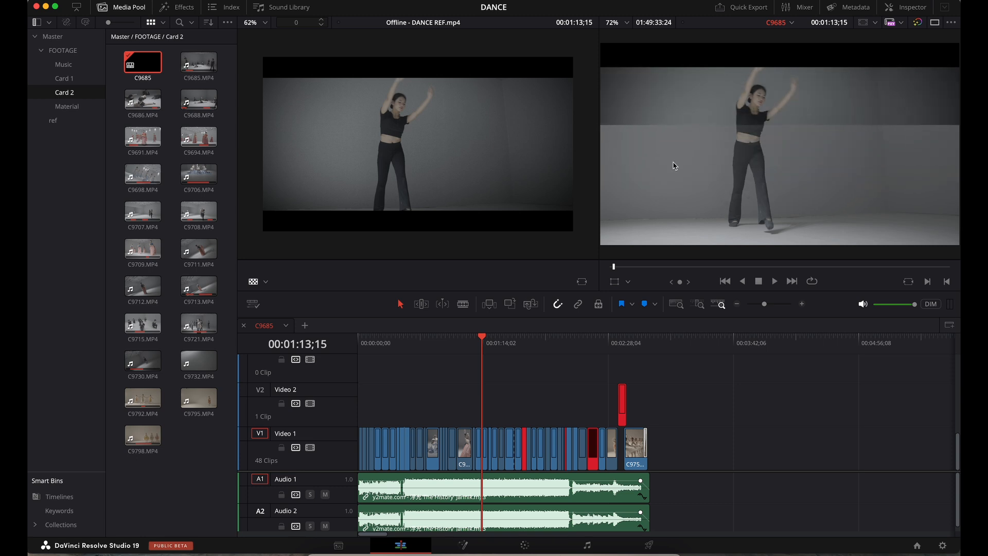
pyautogui.rightClick(721, 142)
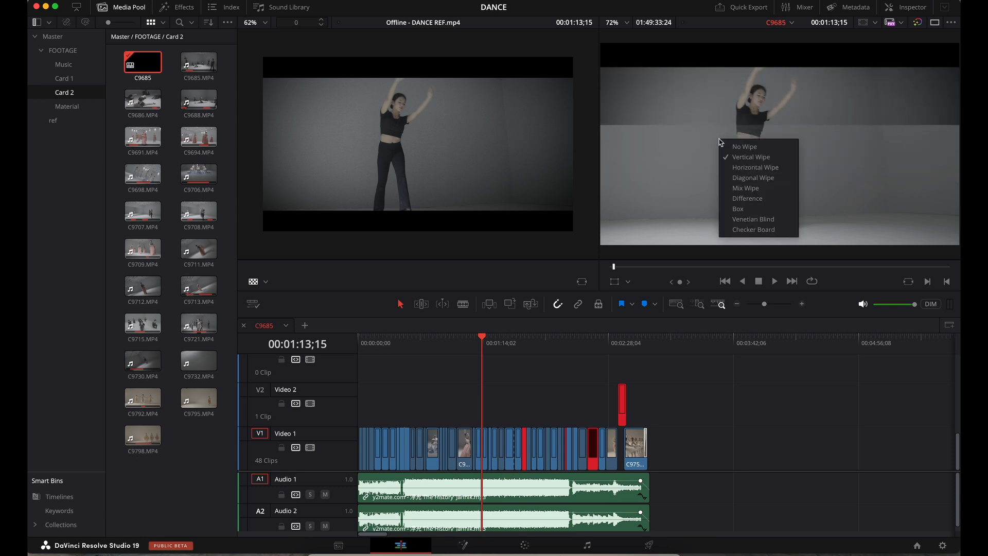
pyautogui.click(747, 199)
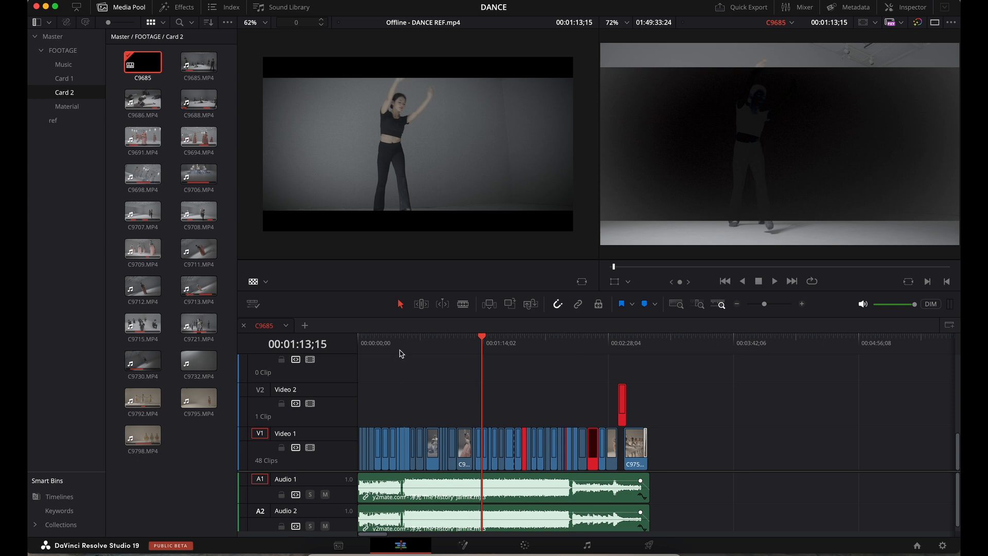
pyautogui.moveTo(397, 350); pyautogui.dragTo(358, 344)
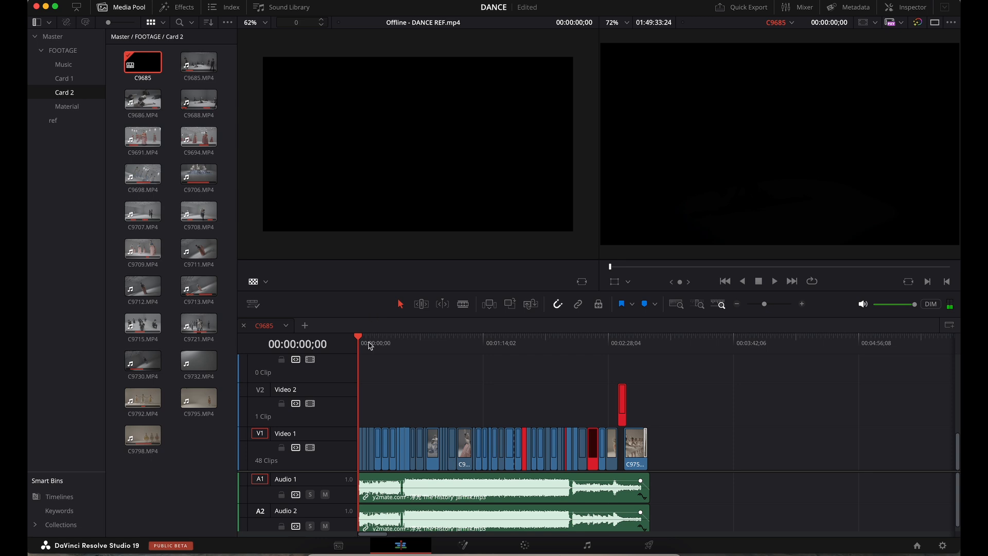
# - Play to about 00:00:31, slip clip C9694, and scrub to 00:00:33 to check alignment
pyautogui.press('space')
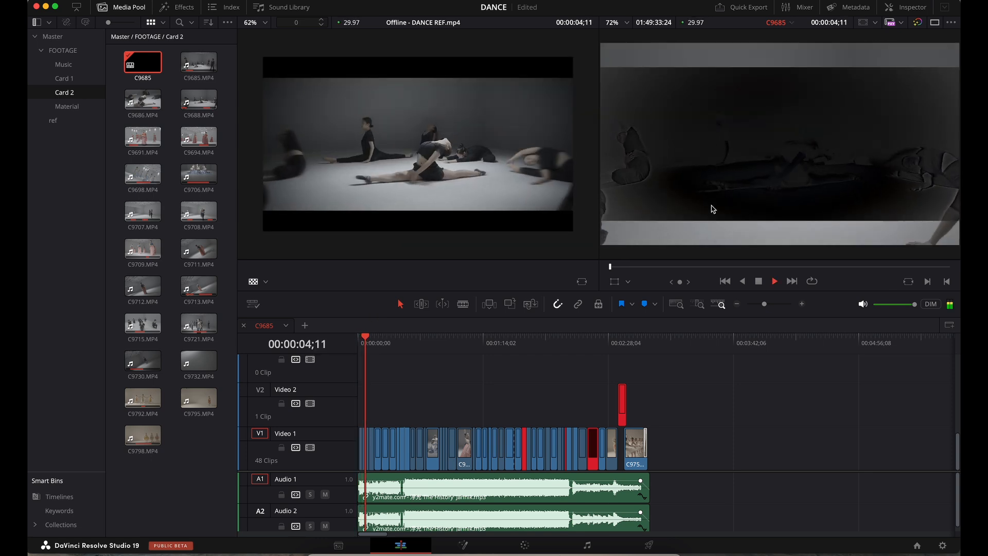
pyautogui.click(122, 7)
pyautogui.scroll(1, 491, 178)
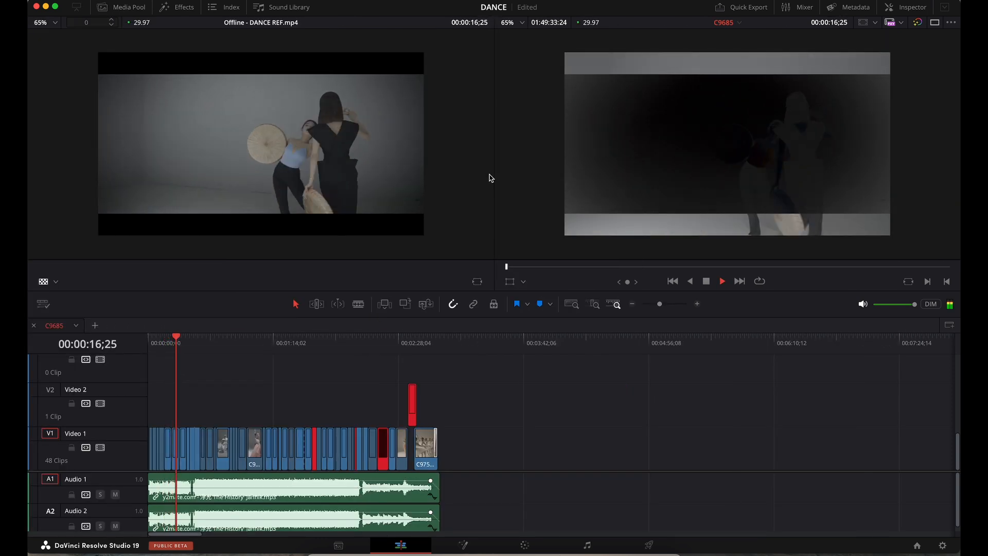
pyautogui.scroll(-3, 491, 178)
pyautogui.press('space')
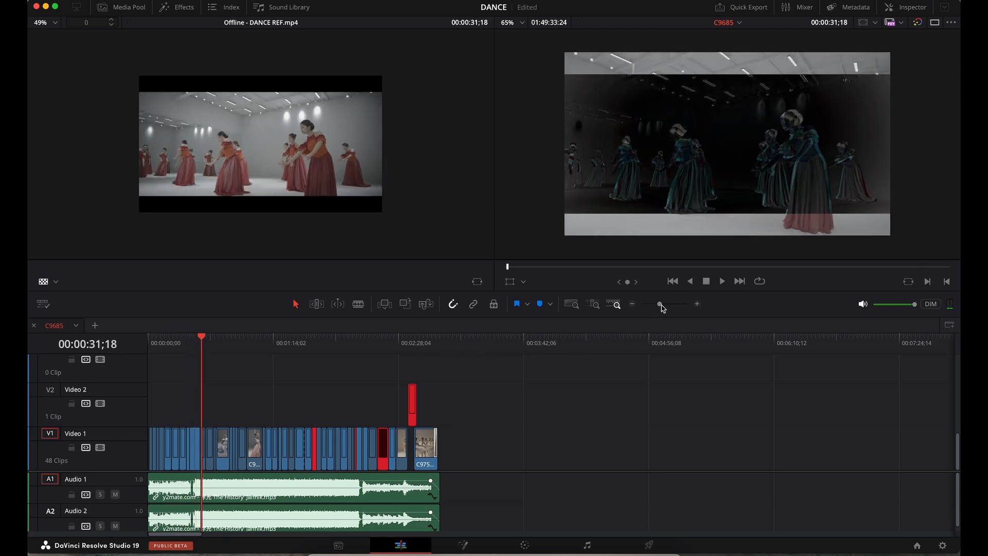
pyautogui.moveTo(660, 304); pyautogui.dragTo(672, 304)
pyautogui.click(317, 305)
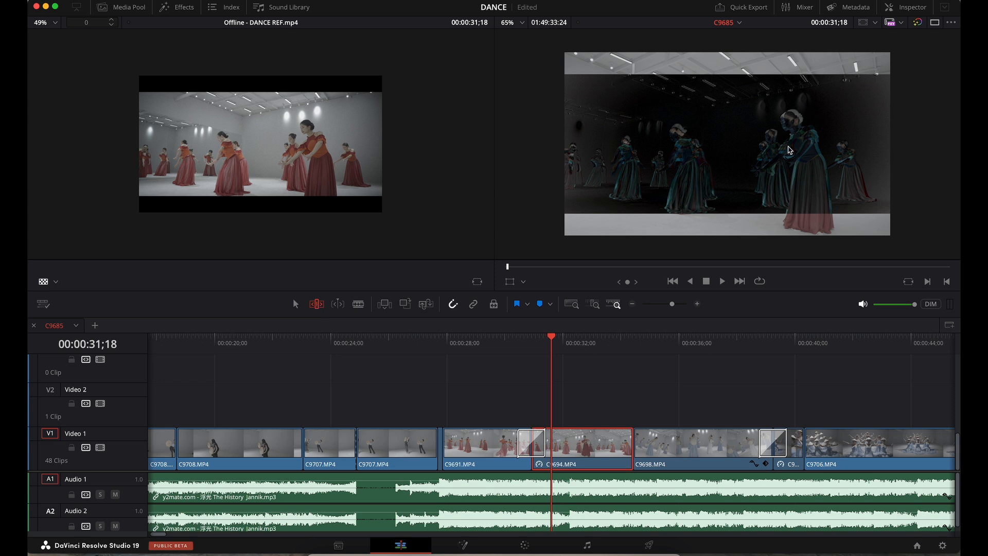
pyautogui.moveTo(595, 450); pyautogui.dragTo(590, 451)
pyautogui.moveTo(571, 342)
pyautogui.mouseDown()
pyautogui.moveTo(633, 344)
pyautogui.moveTo(579, 344)
pyautogui.mouseUp()
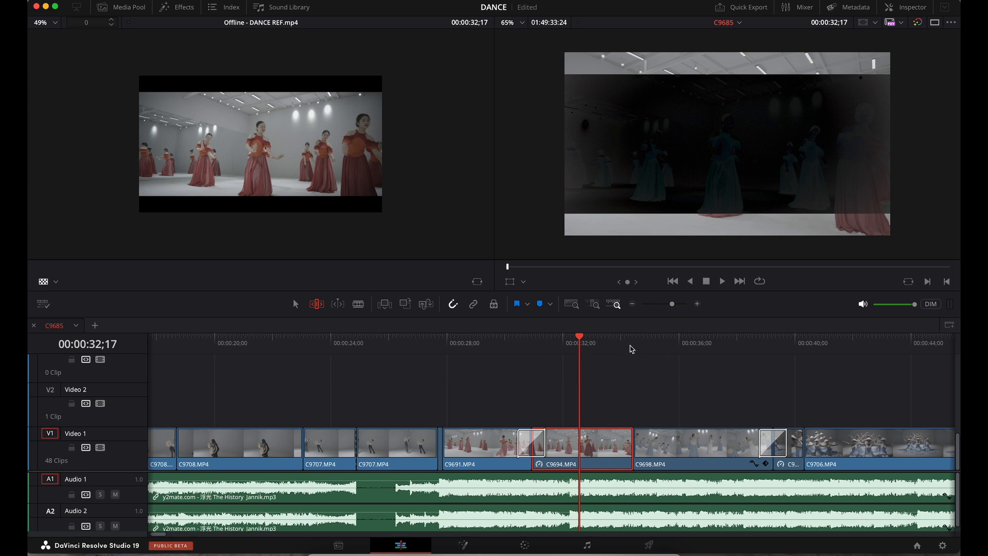
# - At the 00:00:40;01 edit, slip clip C9706 by five frames to match the reference
pyautogui.press('space')
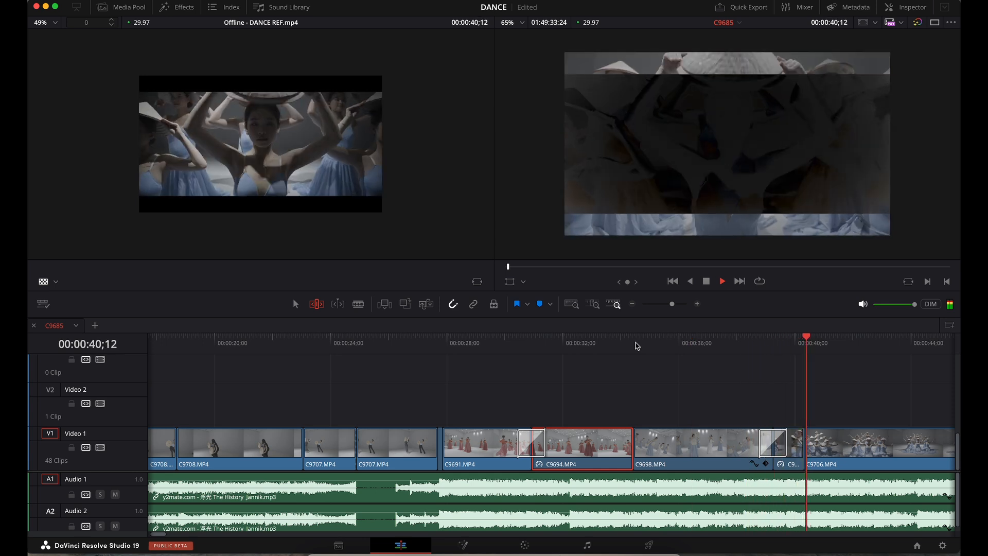
pyautogui.press('v')
pyautogui.hscroll(-8, 641, 343)
pyautogui.hscroll(10, 642, 344)
pyautogui.click(596, 342)
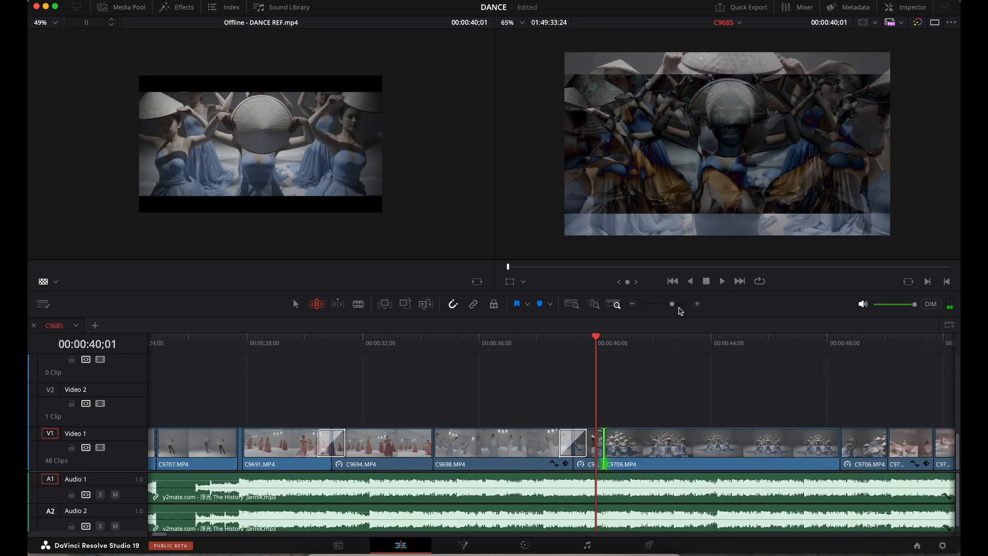
pyautogui.moveTo(675, 306); pyautogui.dragTo(682, 306)
pyautogui.moveTo(613, 445); pyautogui.dragTo(795, 444)
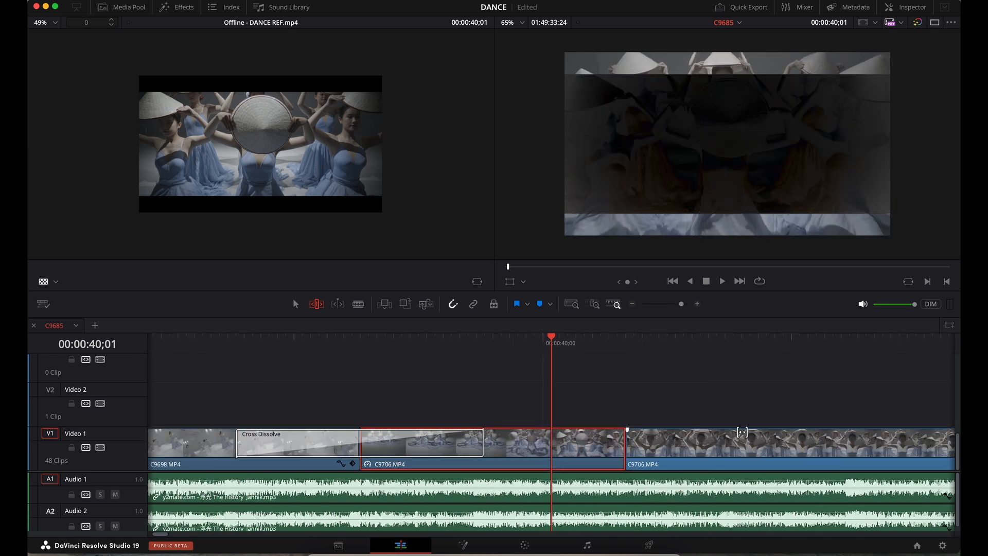
pyautogui.moveTo(682, 304); pyautogui.dragTo(668, 309)
# - Resume playback, toggle the Difference overlay off and on, and scrub to about 00:01:02
pyautogui.press('space')
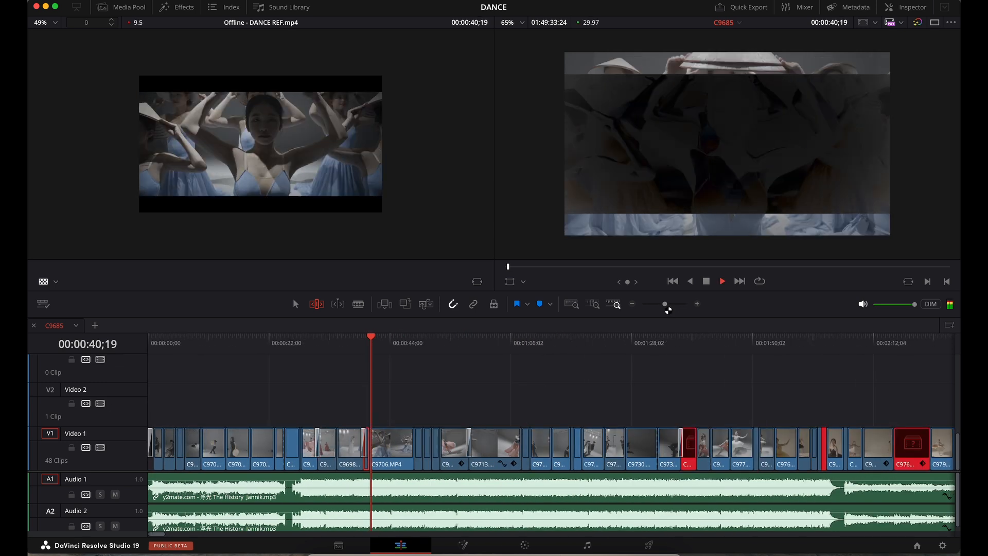
pyautogui.rightClick(689, 164)
pyautogui.click(709, 170)
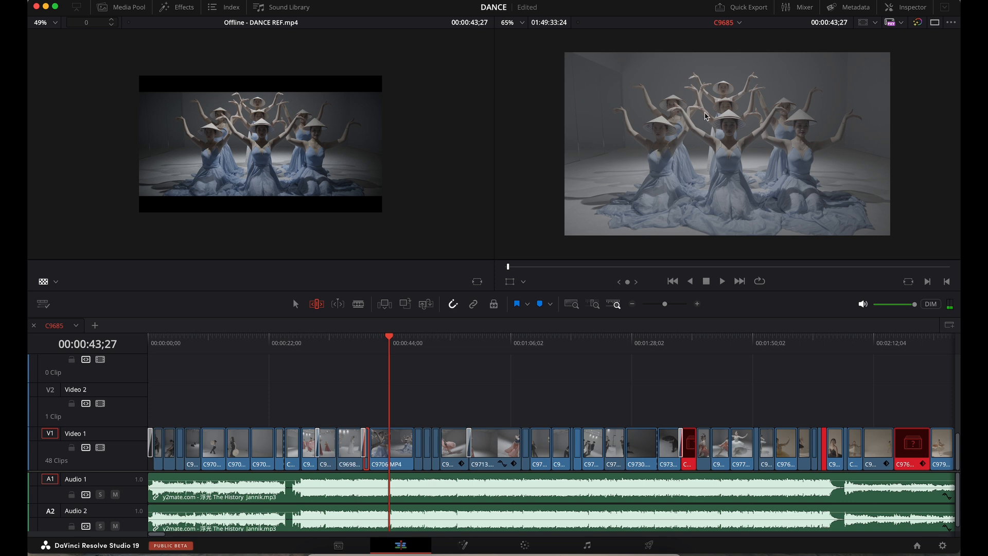
pyautogui.rightClick(706, 116)
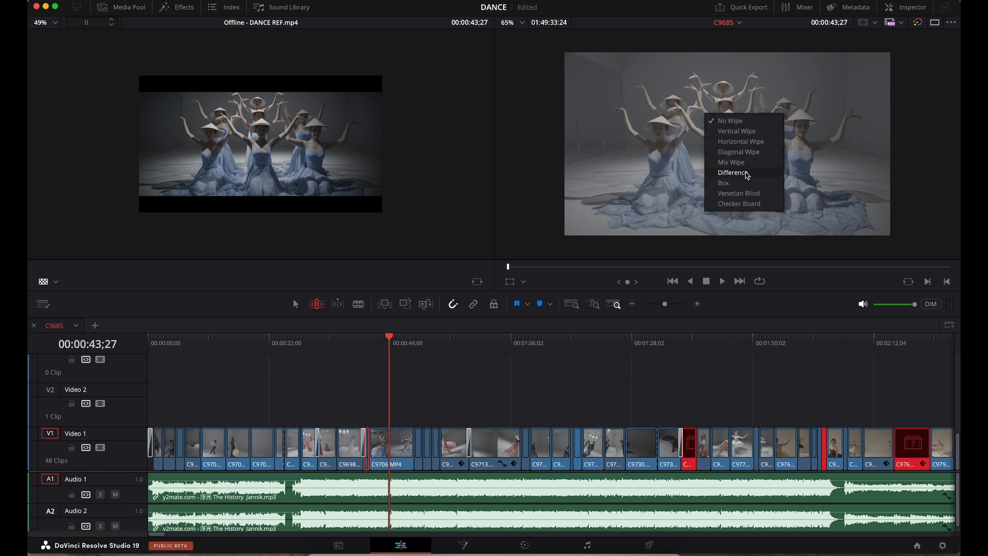
pyautogui.click(733, 172)
pyautogui.moveTo(471, 344); pyautogui.dragTo(489, 347)
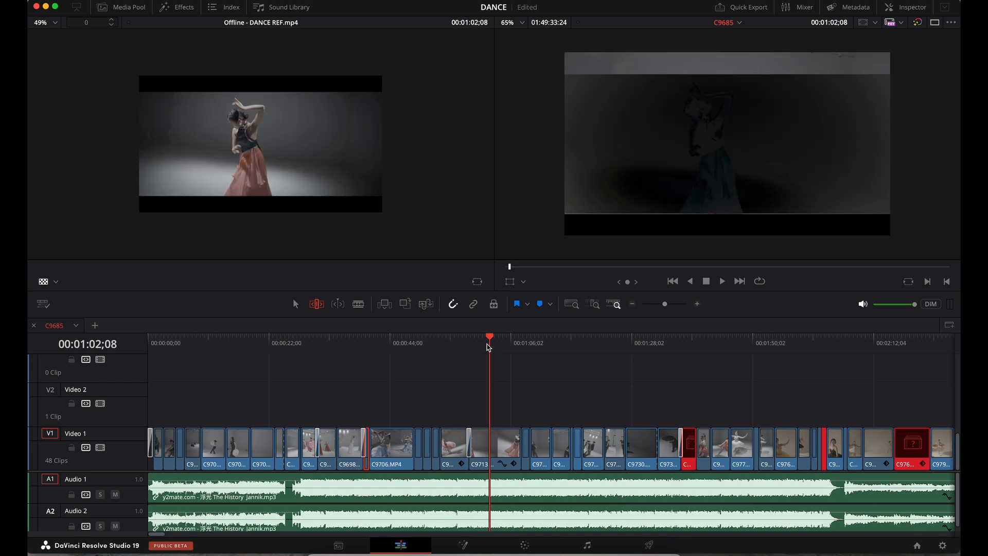